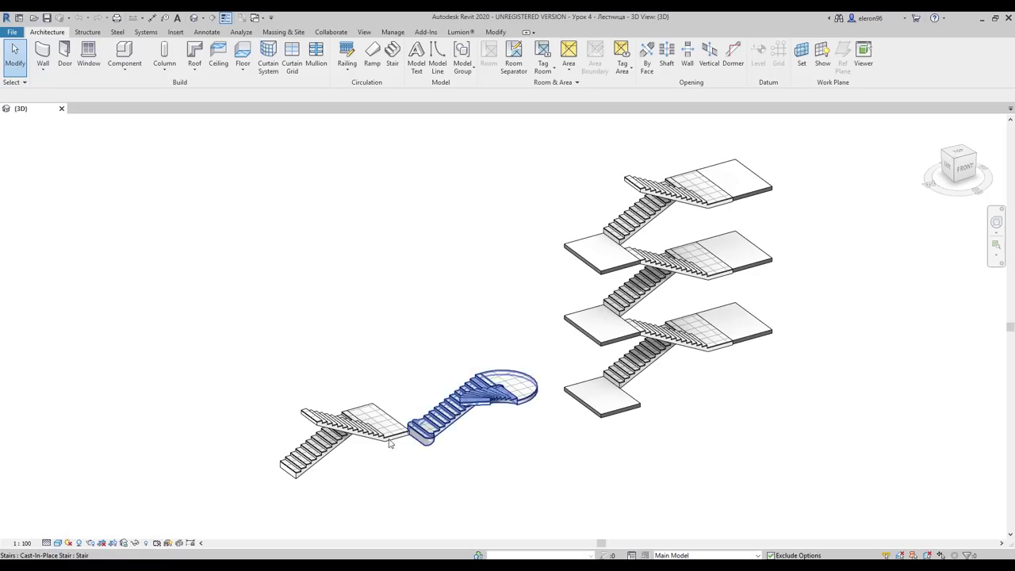
Examine the finished sample stairs in the 3D view from different angles
{"action": "scroll", "coordinate": [436, 352], "scroll_direction": "up", "scroll_amount": 3}
{"action": "middle_click_drag", "start_coordinate": [436, 351], "coordinate": [410, 357], "text": "shift"}
{"action": "middle_click_drag", "start_coordinate": [455, 333], "coordinate": [406, 322]}
{"action": "scroll", "coordinate": [484, 301], "scroll_direction": "down", "scroll_amount": 3}
{"action": "mouse_move", "coordinate": [484, 301]}
{"action": "middle_mouse_down"}
{"action": "mouse_move", "coordinate": [396, 301]}
{"action": "mouse_move", "coordinate": [420, 309]}
{"action": "mouse_move", "coordinate": [403, 306]}
{"action": "mouse_move", "coordinate": [428, 238]}
{"action": "mouse_move", "coordinate": [412, 330]}
{"action": "mouse_move", "coordinate": [409, 241]}
{"action": "middle_mouse_up"}
{"action": "scroll", "coordinate": [417, 259], "scroll_direction": "down", "scroll_amount": 2}
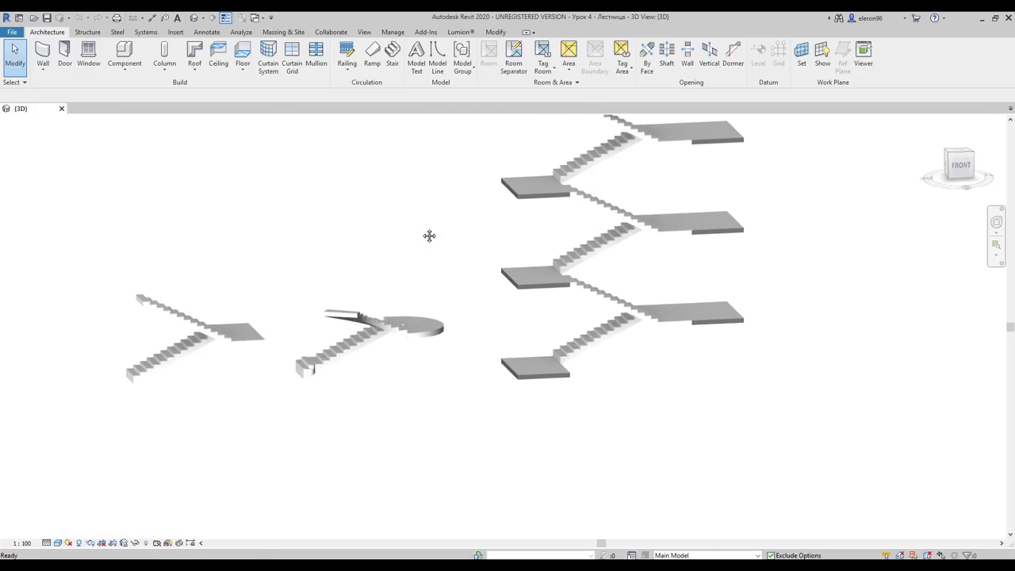
{"action": "scroll", "coordinate": [414, 264], "scroll_direction": "down", "scroll_amount": 1}
{"action": "mouse_move", "coordinate": [417, 249]}
{"action": "middle_mouse_down"}
{"action": "mouse_move", "coordinate": [442, 297]}
{"action": "mouse_move", "coordinate": [420, 345]}
{"action": "middle_mouse_up"}
{"action": "scroll", "coordinate": [430, 294], "scroll_direction": "up", "scroll_amount": 3}
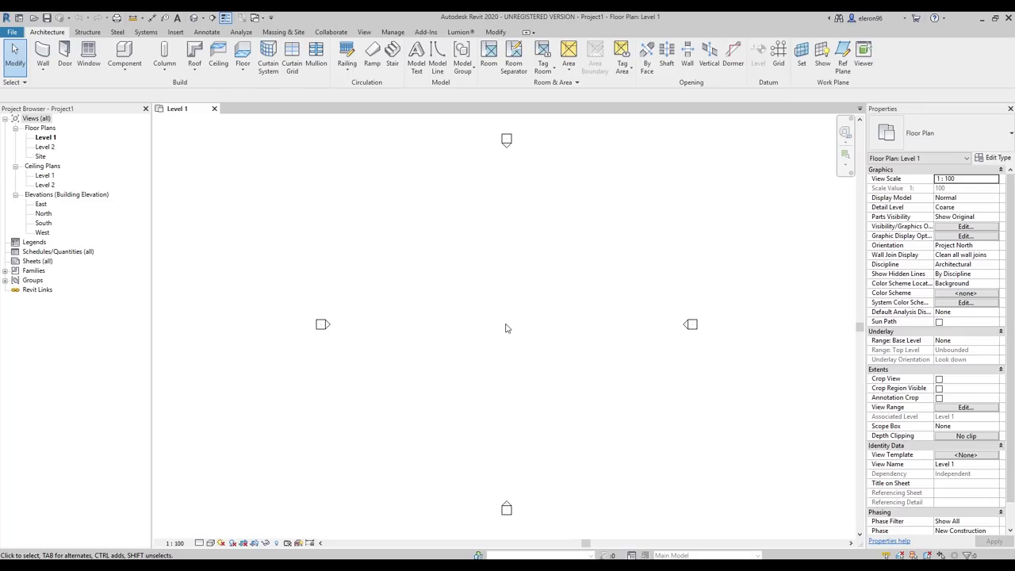
Draw a rectangular room of Generic - 200mm walls on Level 1, about 5000 mm long in the north-south direction
{"action": "scroll", "coordinate": [495, 321], "scroll_direction": "up", "scroll_amount": 3}
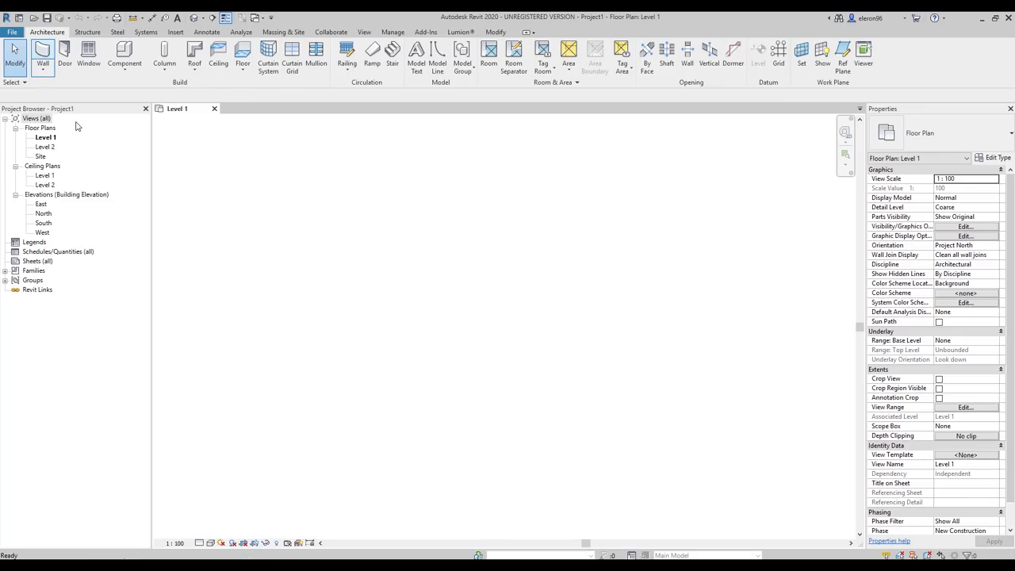
{"action": "left_click", "coordinate": [42, 54]}
{"action": "left_click", "coordinate": [433, 46]}
{"action": "left_click", "coordinate": [441, 263]}
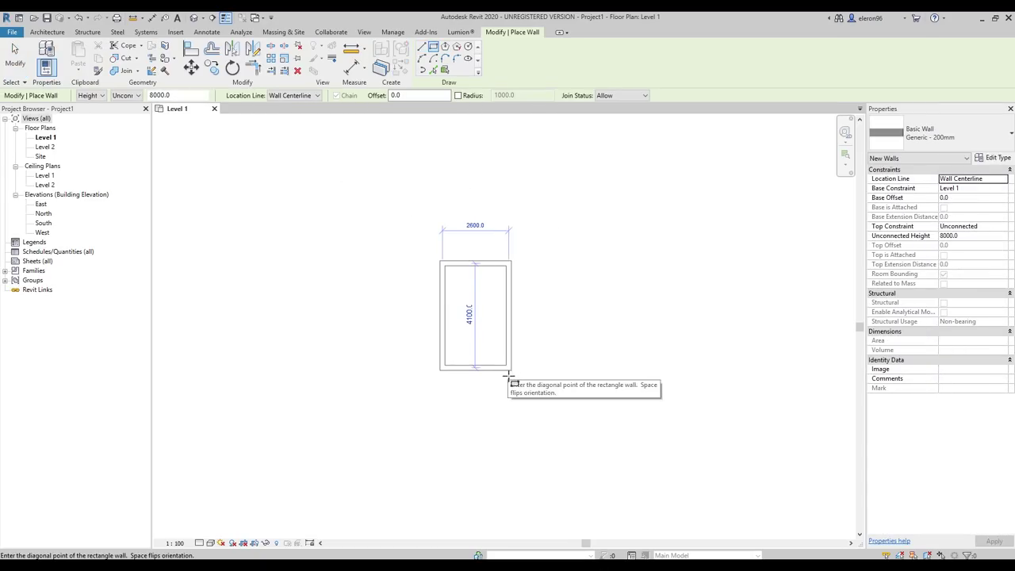
{"action": "left_click", "coordinate": [532, 390]}
{"action": "key", "text": "Escape"}
{"action": "key", "text": "Escape"}
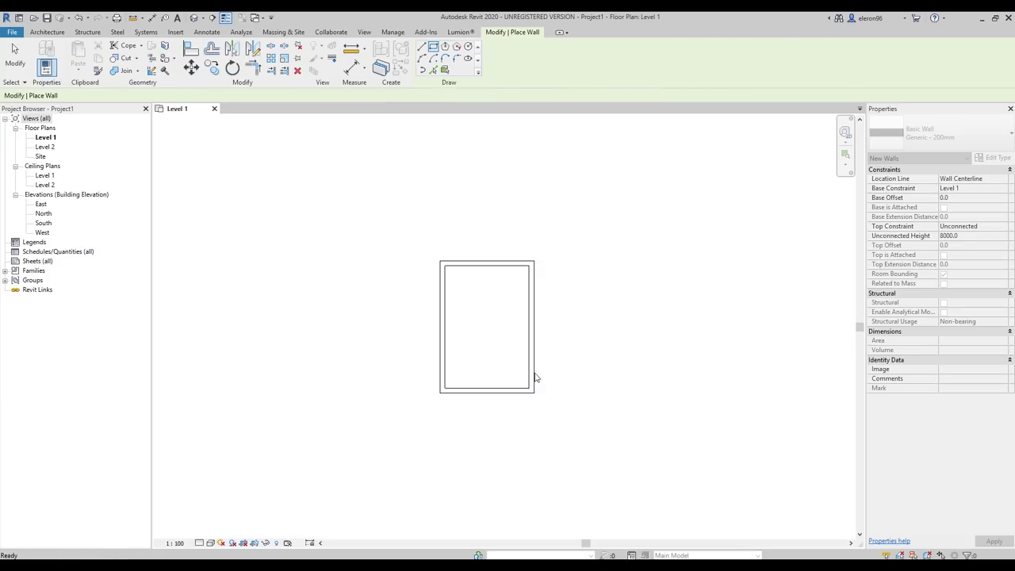
Place an M_Single-Flush 0915 x 2134mm door in the east wall, about 700 mm from the south corner, opening into the room
{"action": "scroll", "coordinate": [533, 391], "scroll_direction": "up", "scroll_amount": 3}
{"action": "left_click", "coordinate": [64, 54]}
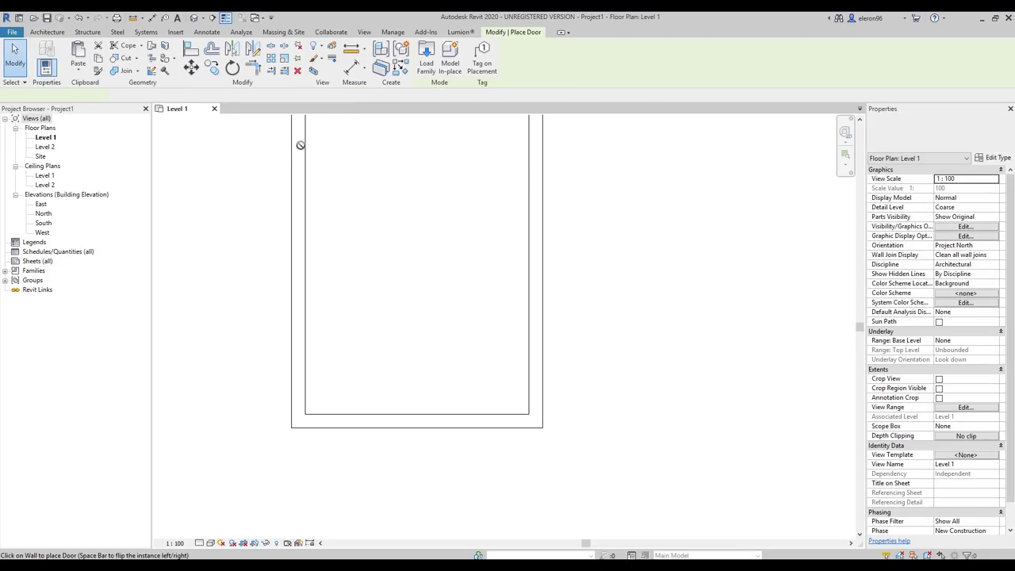
{"action": "key", "text": "space"}
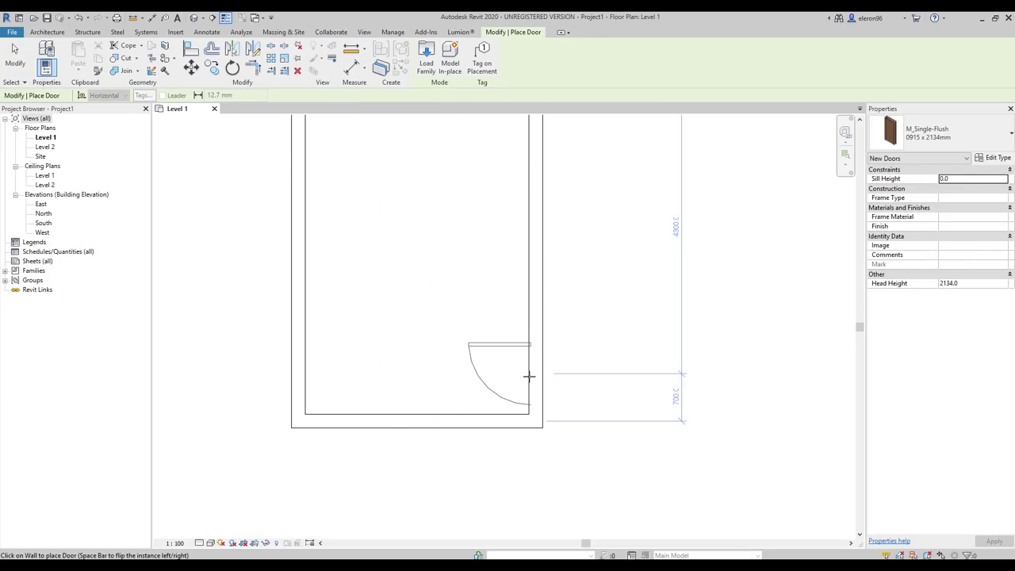
{"action": "left_click", "coordinate": [526, 378]}
{"action": "key", "text": "Escape"}
Enlarge the room by moving the west wall outward to a width of about 4400 mm and moving the north wall further out
{"action": "middle_click_drag", "start_coordinate": [564, 340], "coordinate": [607, 360]}
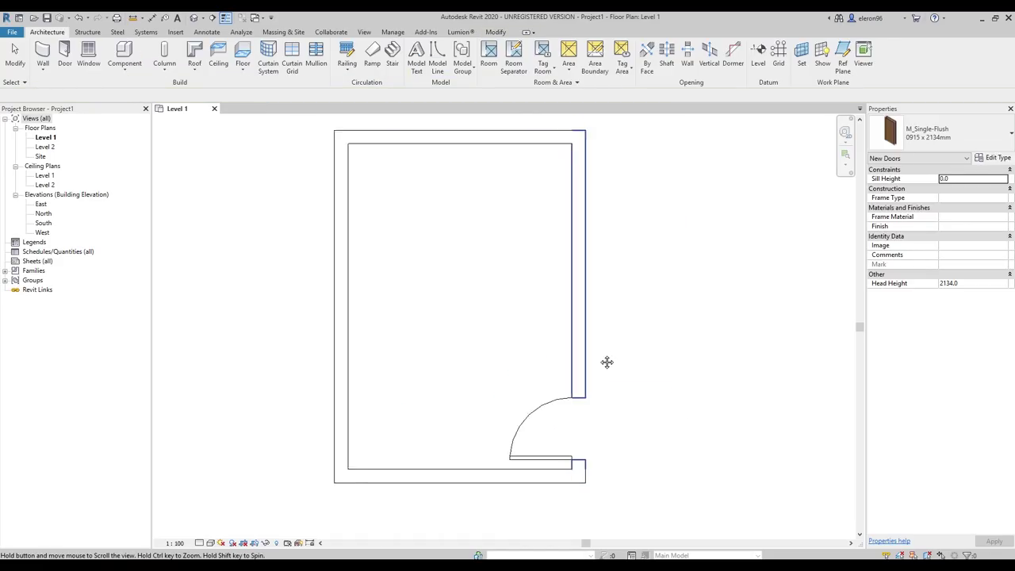
{"action": "scroll", "coordinate": [369, 319], "scroll_direction": "down", "scroll_amount": 2}
{"action": "left_click_drag", "start_coordinate": [362, 277], "coordinate": [323, 277]}
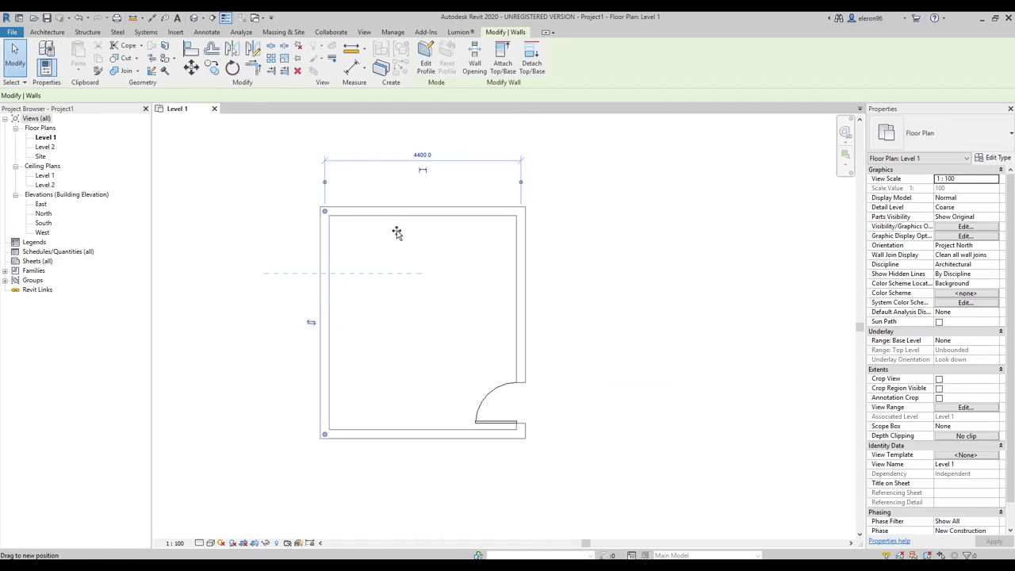
{"action": "left_click_drag", "start_coordinate": [408, 213], "coordinate": [420, 123]}
{"action": "left_click", "coordinate": [556, 216]}
{"action": "middle_click_drag", "start_coordinate": [566, 238], "coordinate": [596, 255]}
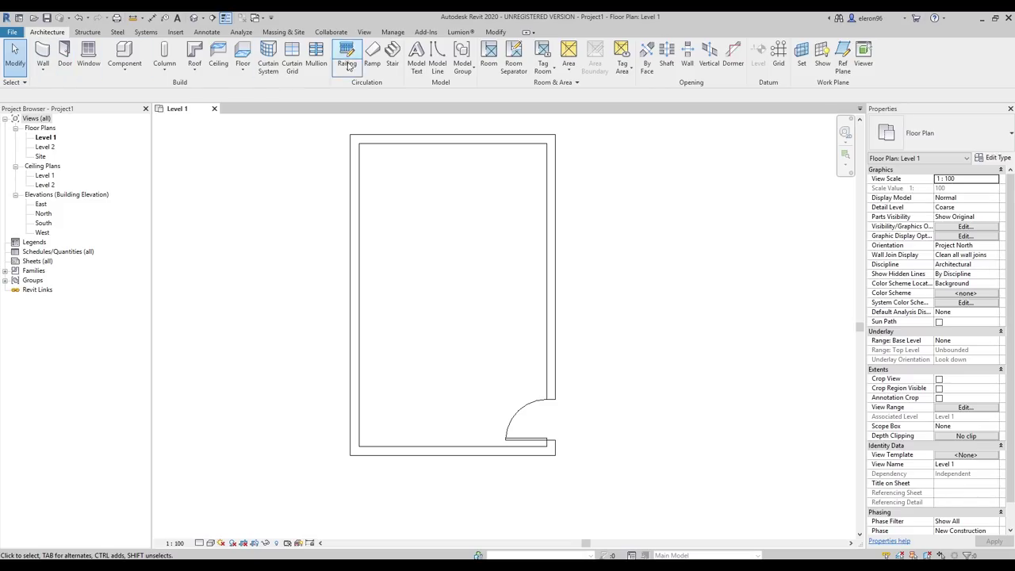
Start a Cast-In-Place Monolithic Stair and set its location line to Run: Left
{"action": "left_click", "coordinate": [392, 57]}
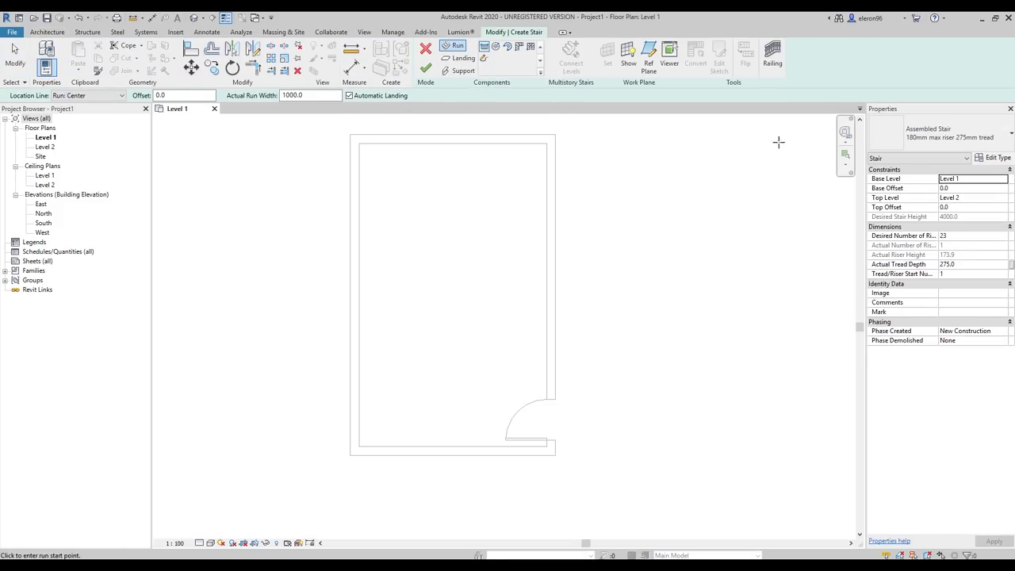
{"action": "left_click", "coordinate": [949, 134]}
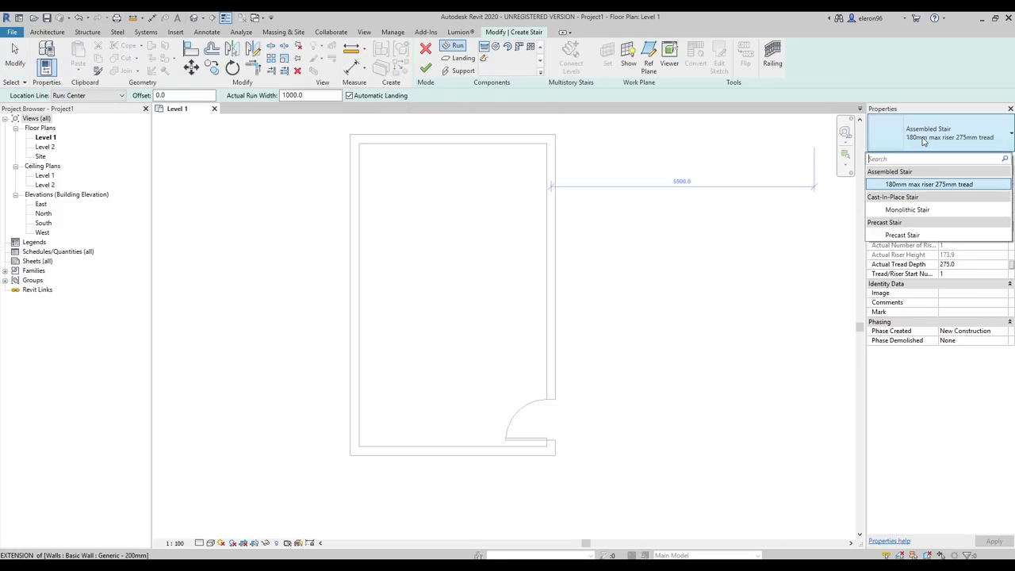
{"action": "left_click", "coordinate": [907, 211]}
{"action": "middle_click_drag", "start_coordinate": [625, 239], "coordinate": [642, 258]}
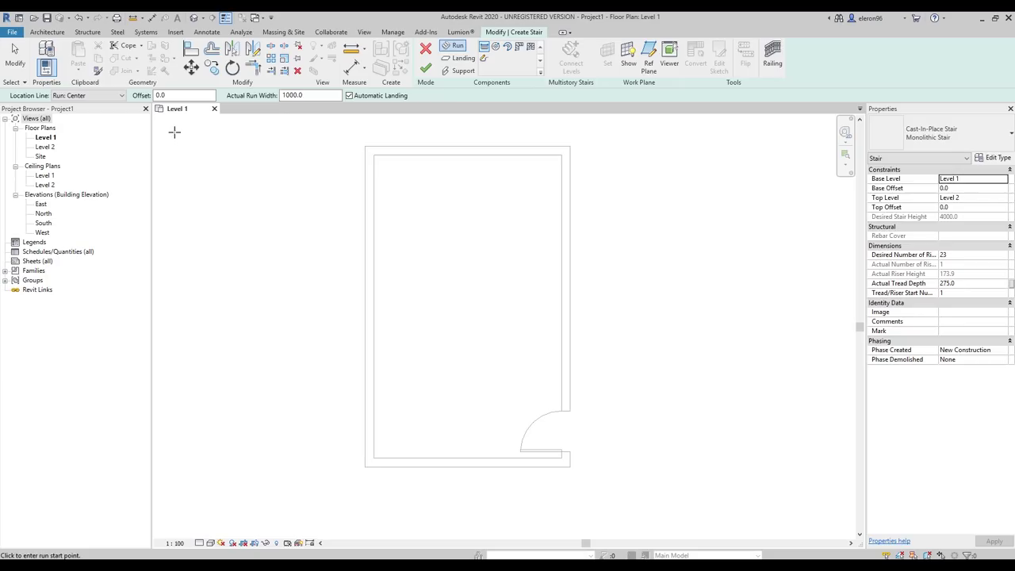
{"action": "left_click", "coordinate": [84, 96]}
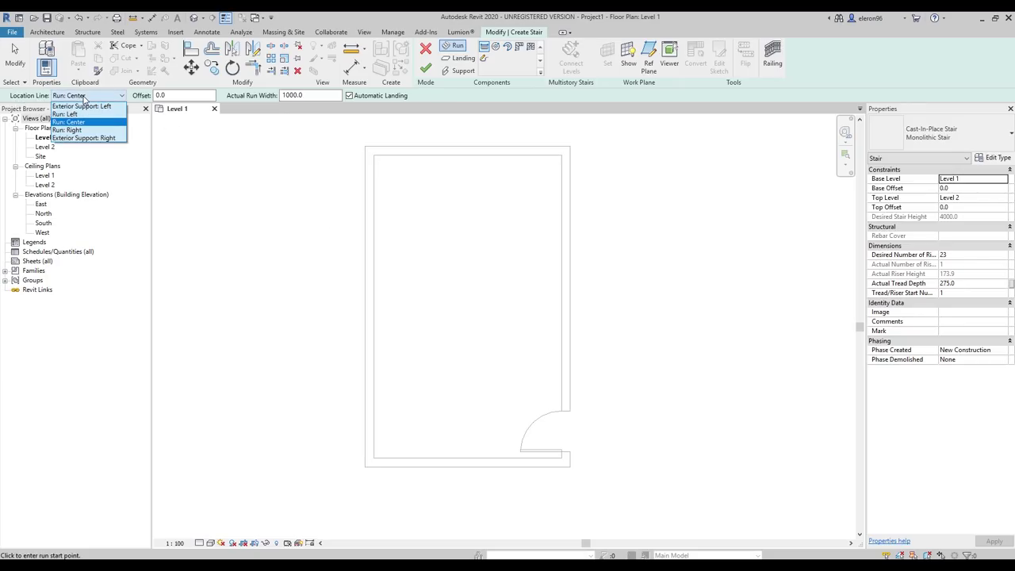
{"action": "left_click", "coordinate": [65, 114]}
{"action": "left_click", "coordinate": [373, 416]}
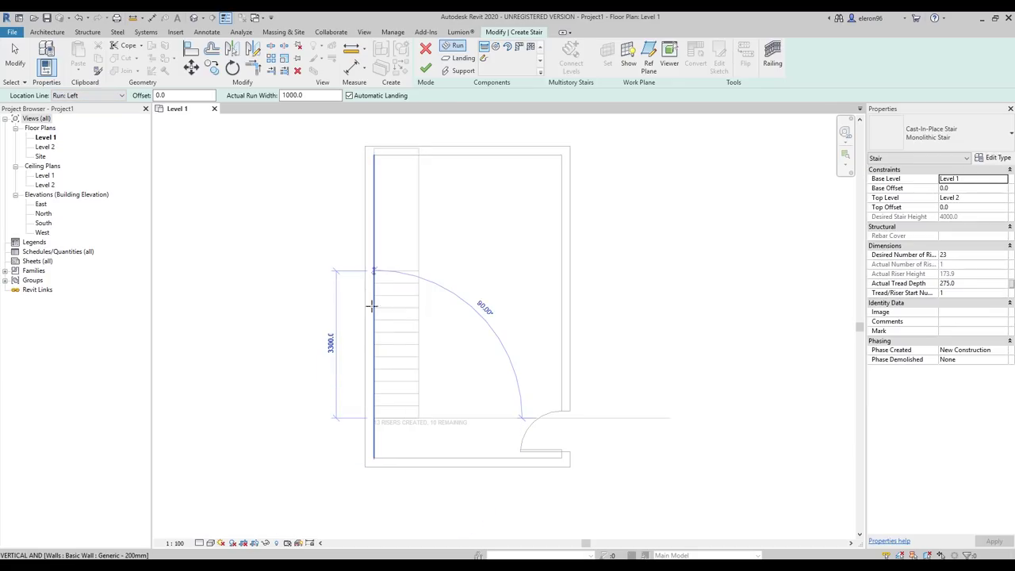
{"action": "key", "text": "Escape"}
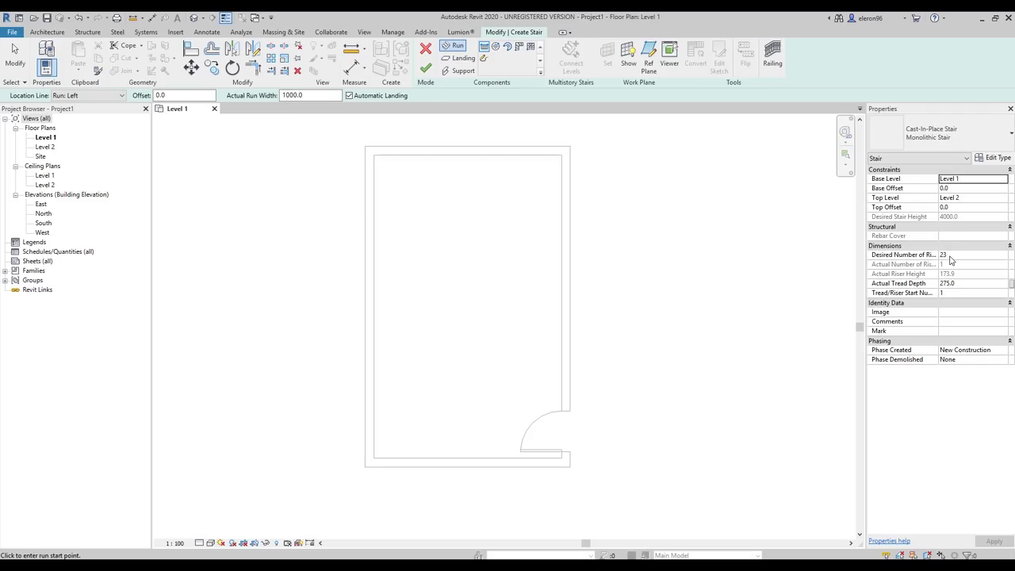
Set the stair's desired number of risers to 25 and try reducing it to 20
{"action": "left_click", "coordinate": [943, 256]}
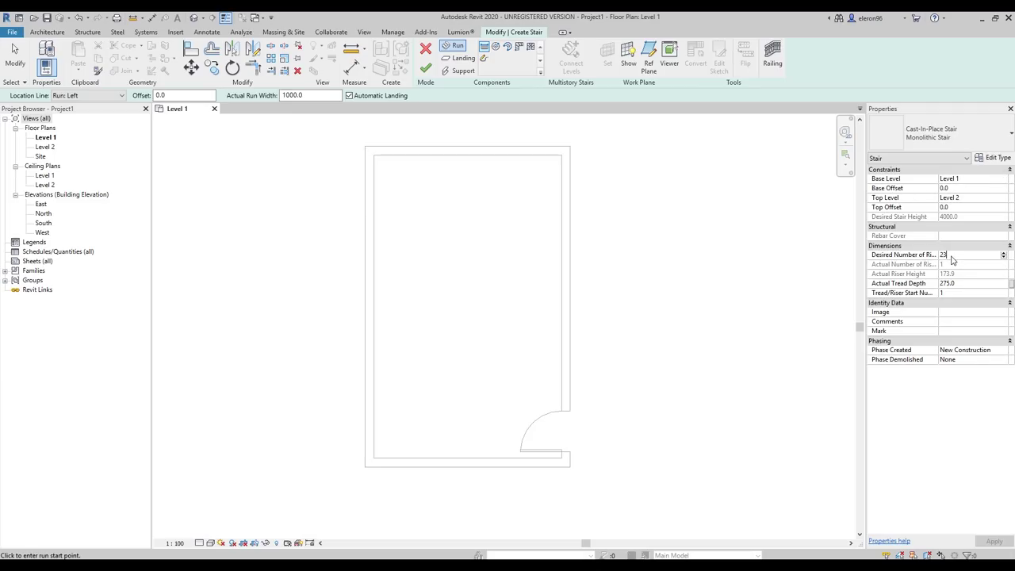
{"action": "type", "text": "25"}
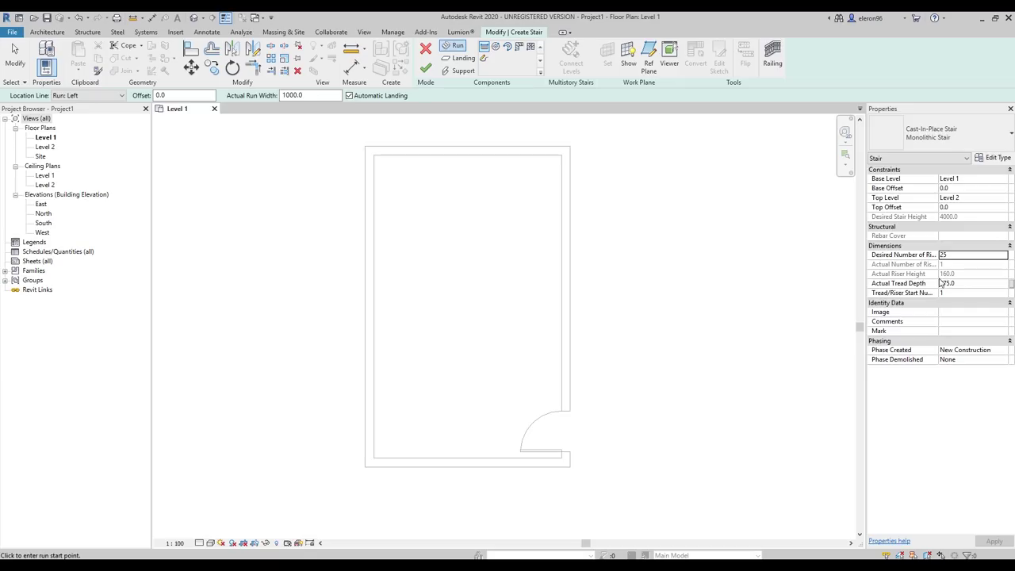
{"action": "left_click", "coordinate": [953, 255]}
{"action": "type", "text": "20"}
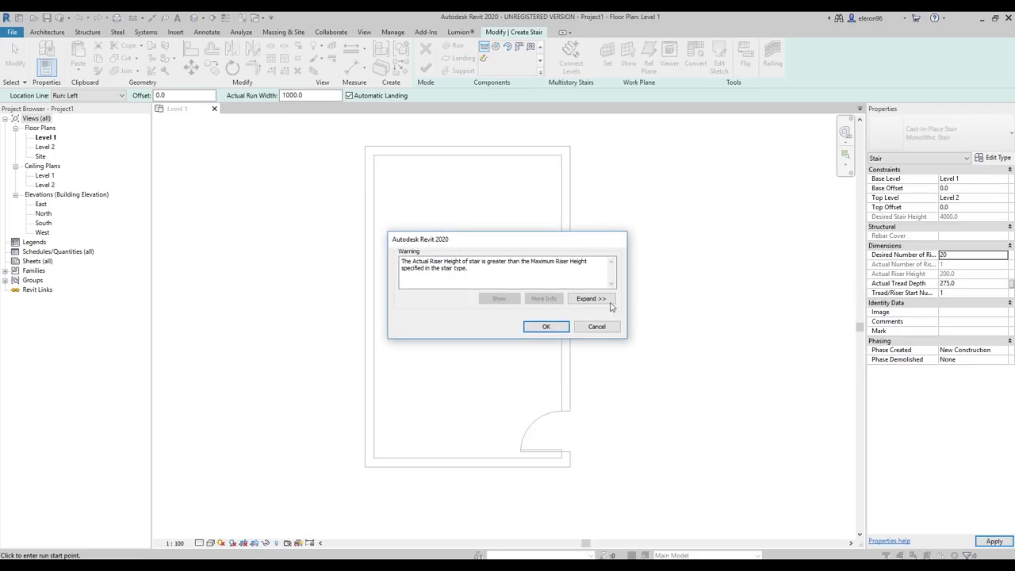
{"action": "left_click_drag", "start_coordinate": [511, 244], "coordinate": [486, 252]}
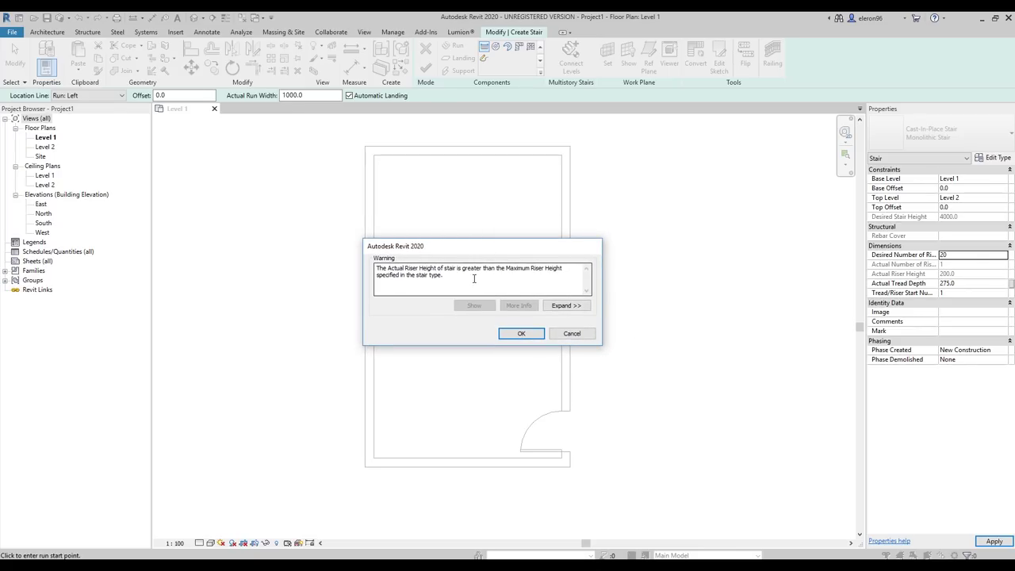
{"action": "left_click_drag", "start_coordinate": [506, 271], "coordinate": [565, 272]}
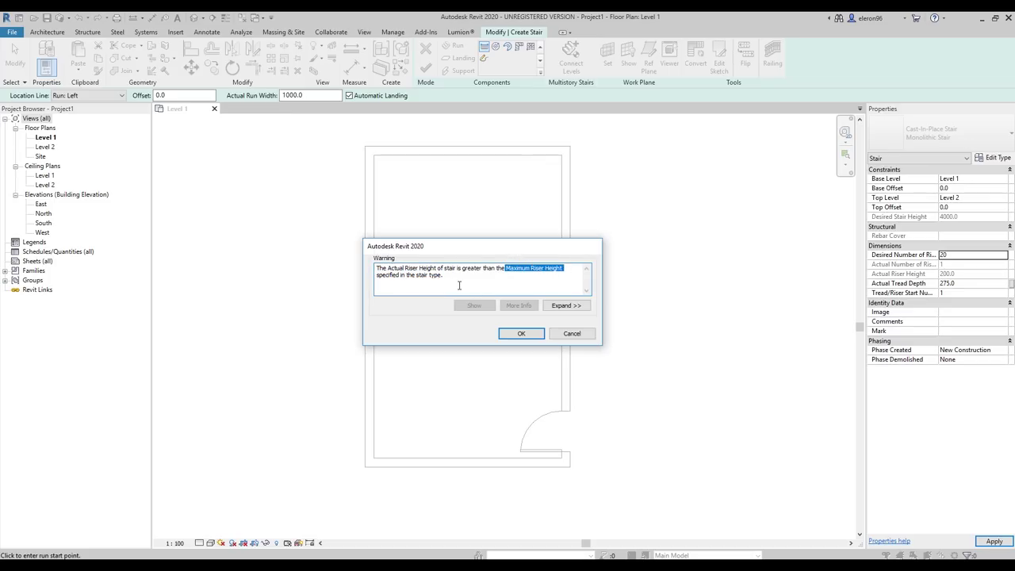
{"action": "left_click", "coordinate": [567, 336]}
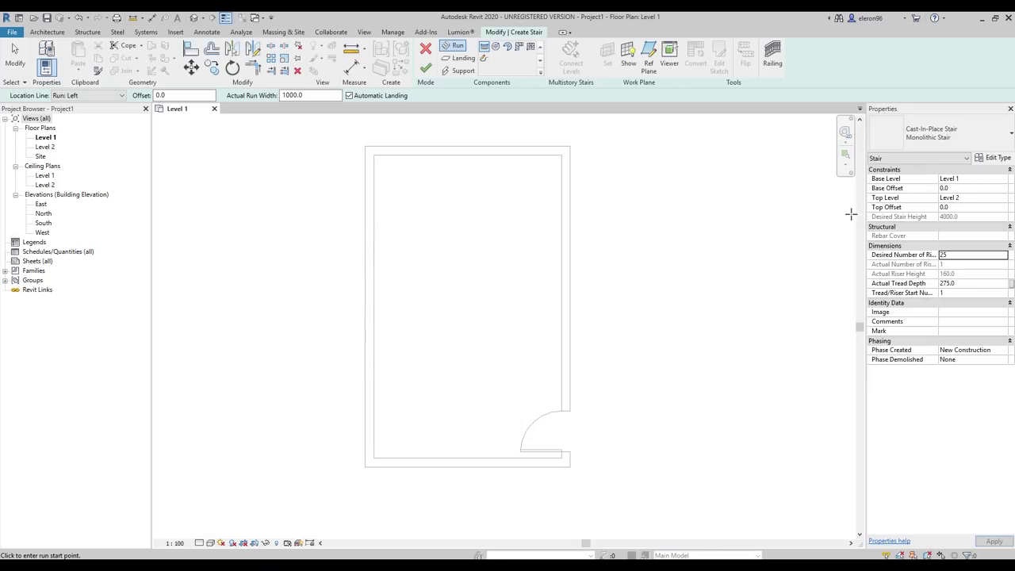
Set the Monolithic Stair type's maximum riser height to 250 and the stair's desired number of risers to 20
{"action": "left_click", "coordinate": [994, 159]}
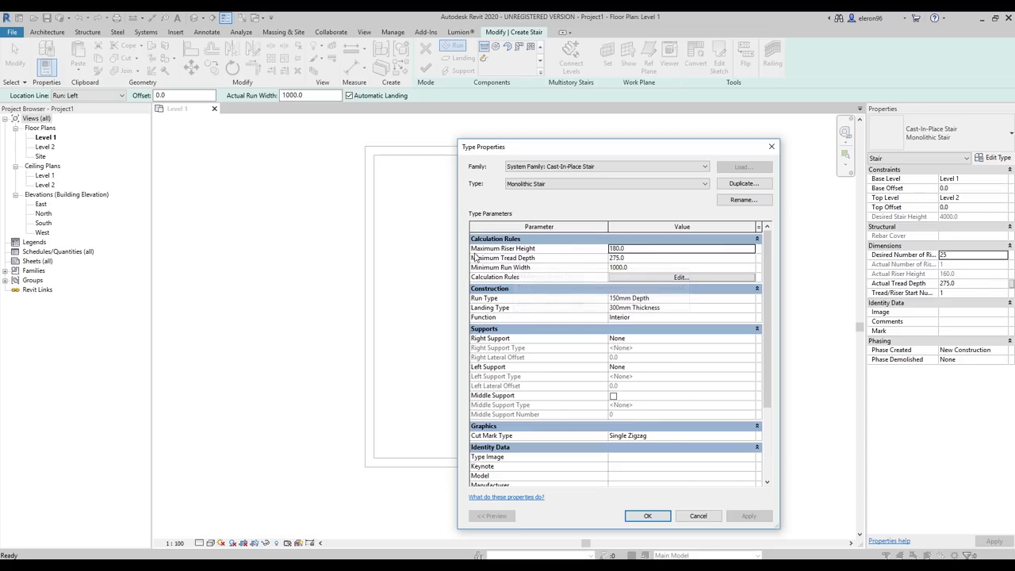
{"action": "left_click", "coordinate": [642, 250]}
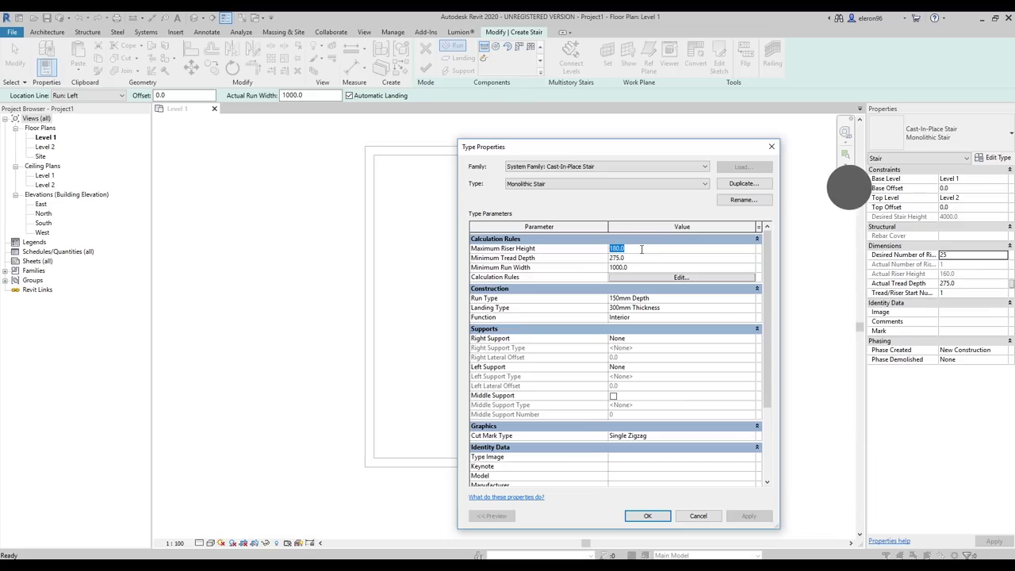
{"action": "type", "text": "250"}
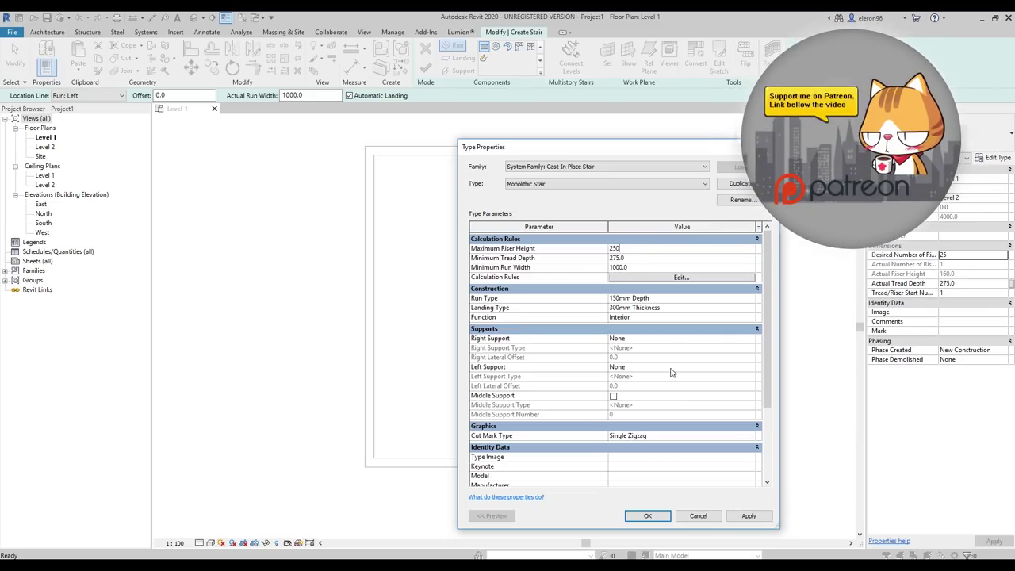
{"action": "left_click", "coordinate": [647, 515]}
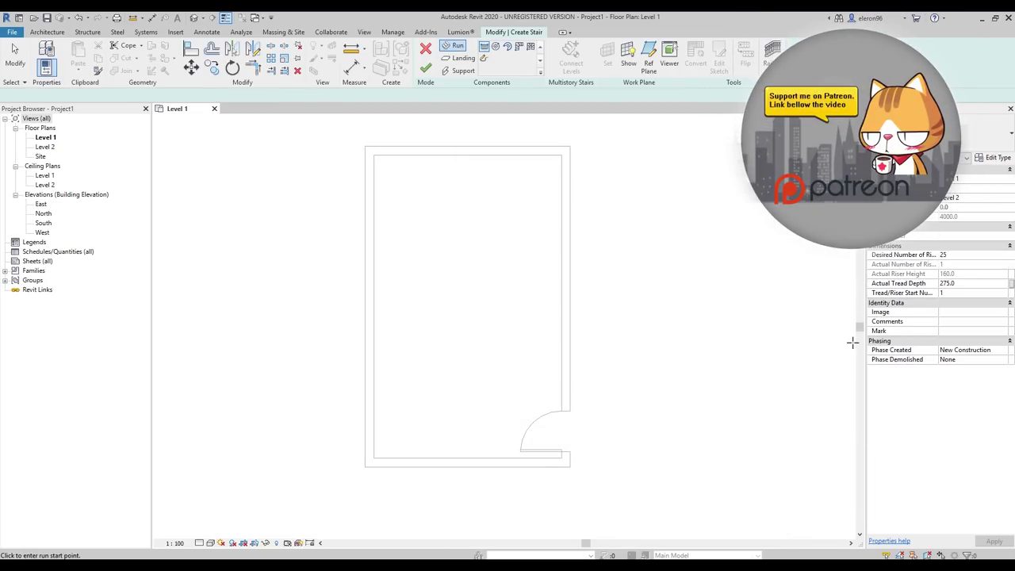
{"action": "left_click", "coordinate": [955, 257]}
{"action": "type", "text": "20"}
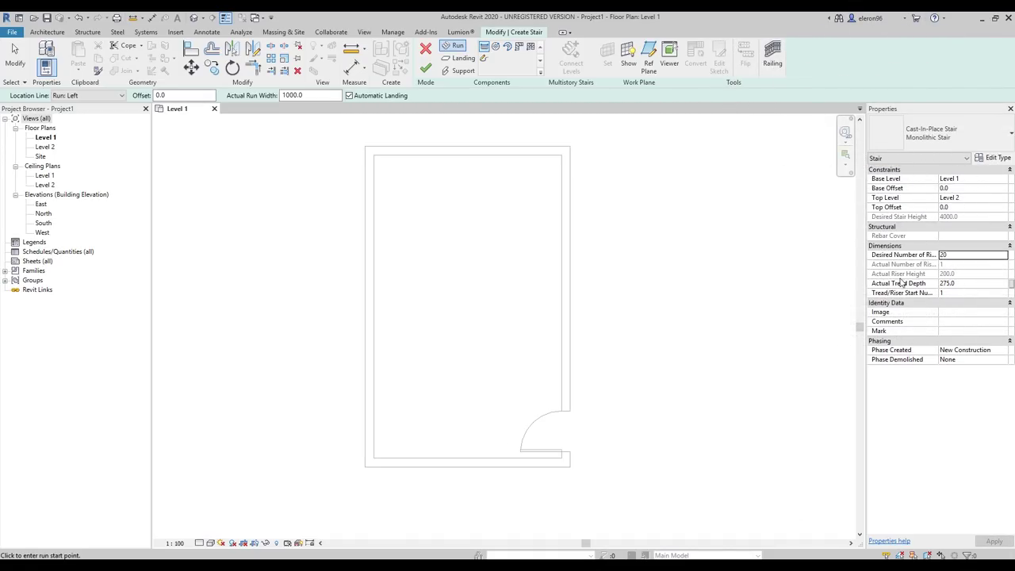
Try to set the stair's desired number of risers to 15
{"action": "left_click", "coordinate": [955, 256]}
{"action": "type", "text": "15"}
{"action": "key", "text": "Return"}
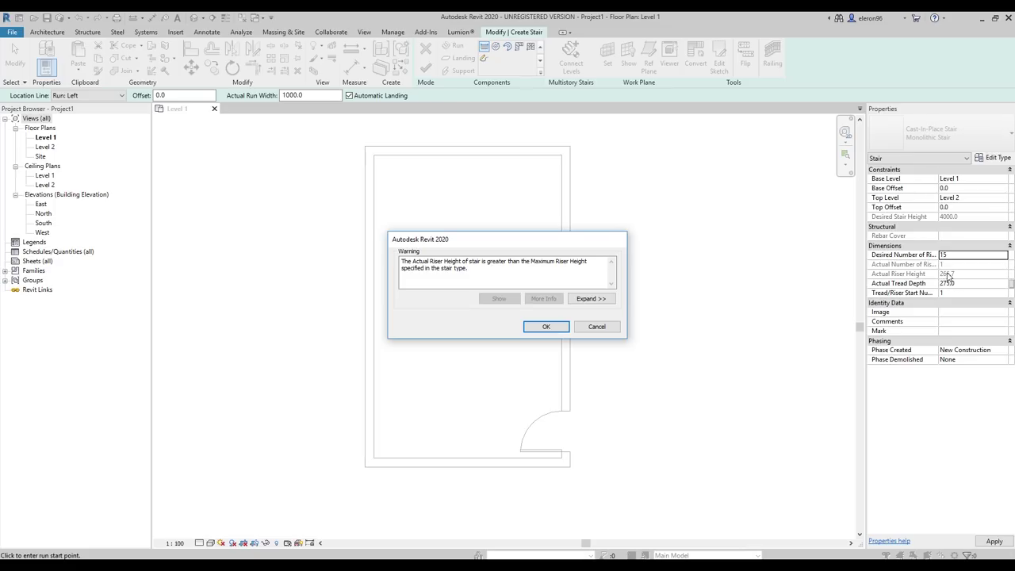
{"action": "left_click", "coordinate": [596, 326]}
{"action": "left_click", "coordinate": [959, 256]}
{"action": "left_click", "coordinate": [949, 256]}
Sketch the first stair run northward along the west wall's inner face up to its midpoint, about 2200 mm long
{"action": "scroll", "coordinate": [657, 336], "scroll_direction": "up", "scroll_amount": 3}
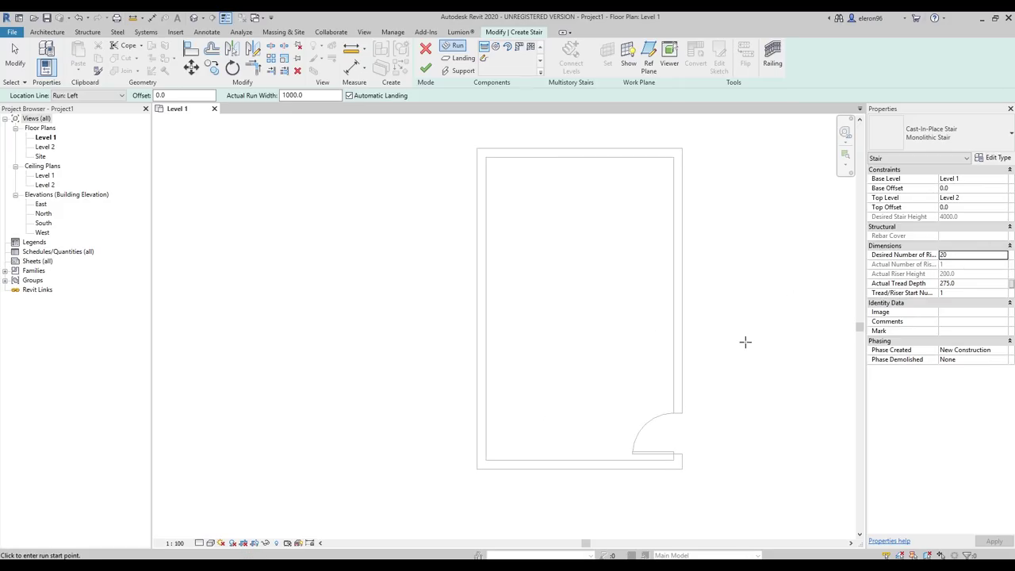
{"action": "left_click", "coordinate": [392, 410]}
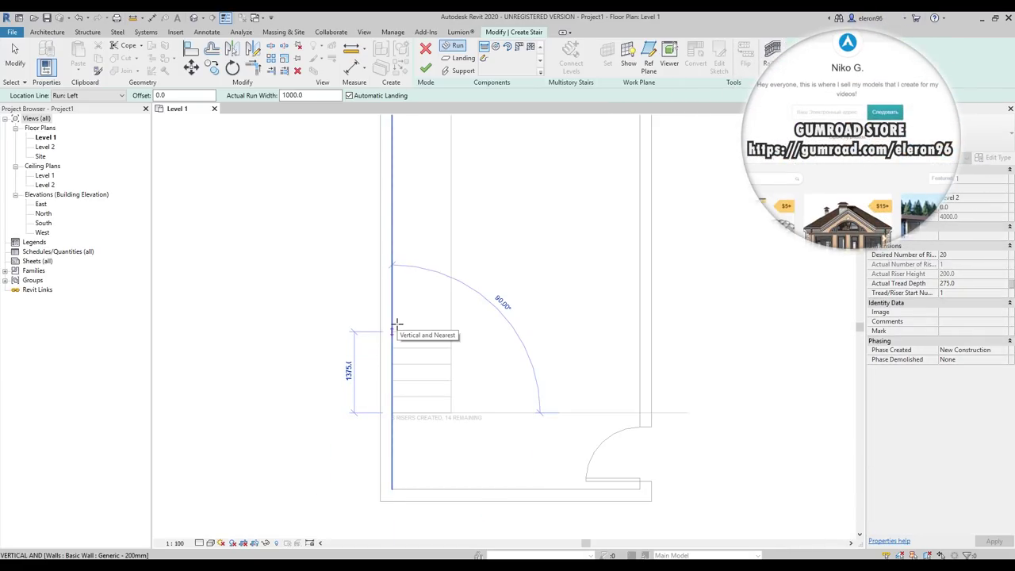
{"action": "middle_click_drag", "start_coordinate": [396, 317], "coordinate": [402, 355]}
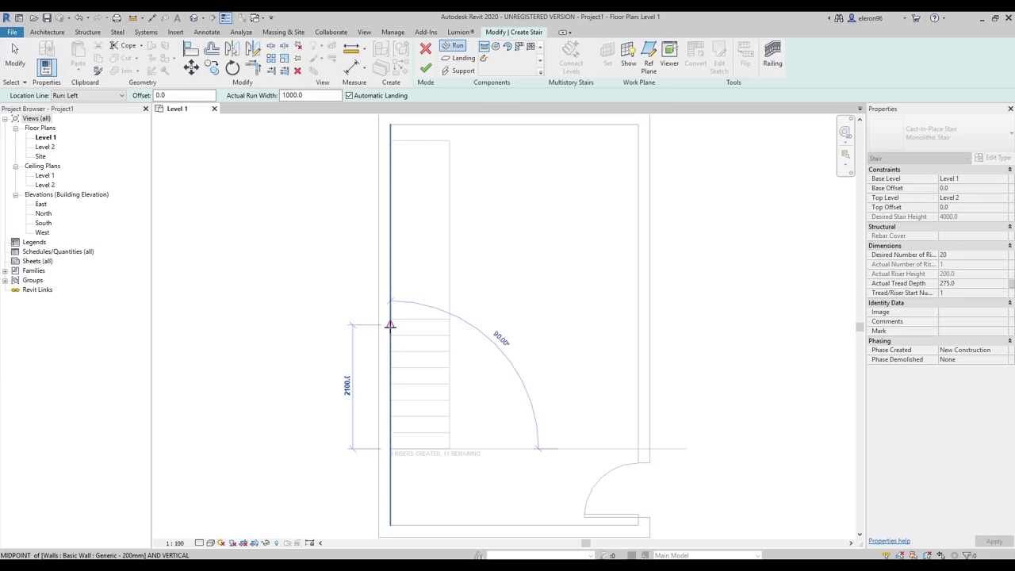
{"action": "left_click", "coordinate": [390, 321]}
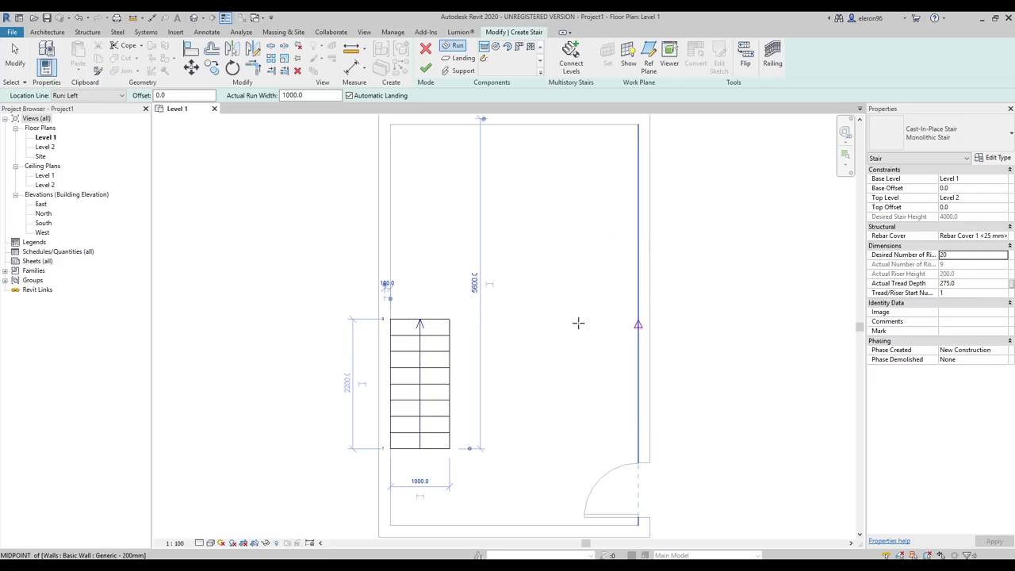
Sketch the second run southward along the east wall's inner face, about 2200 mm long, starting level with the first run's end
{"action": "left_click", "coordinate": [637, 323]}
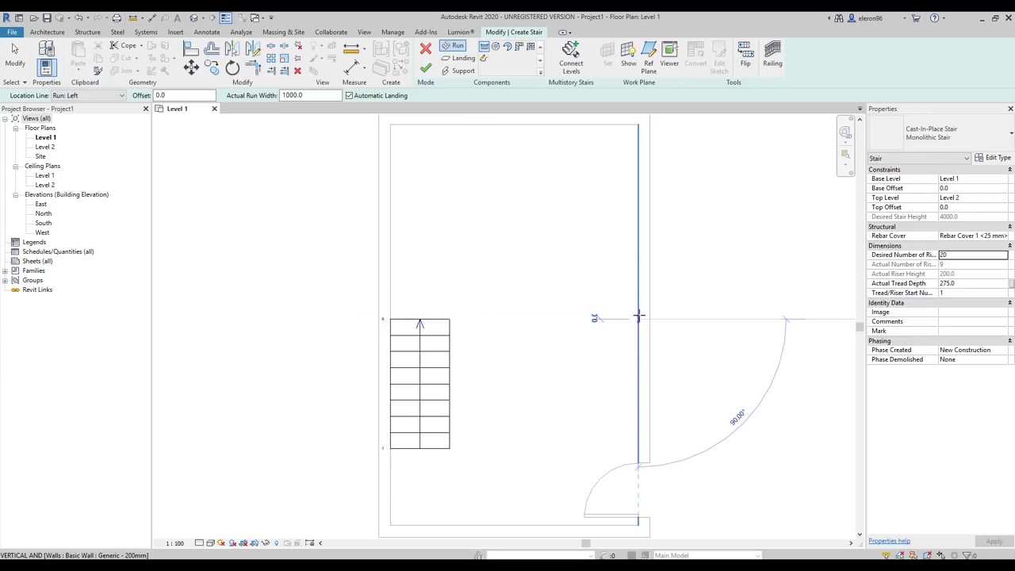
{"action": "left_click", "coordinate": [638, 448]}
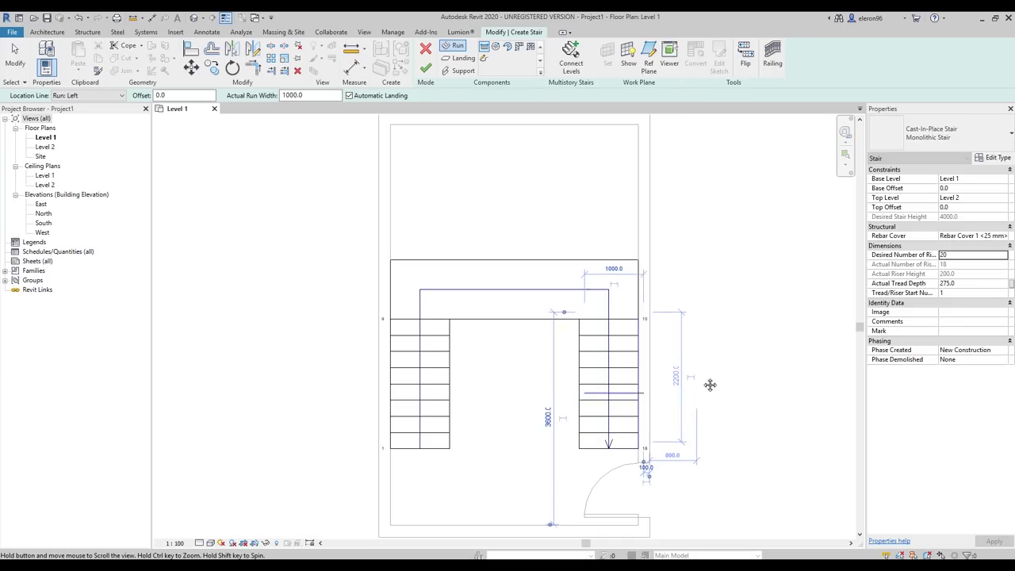
{"action": "middle_click_drag", "start_coordinate": [689, 390], "coordinate": [705, 367]}
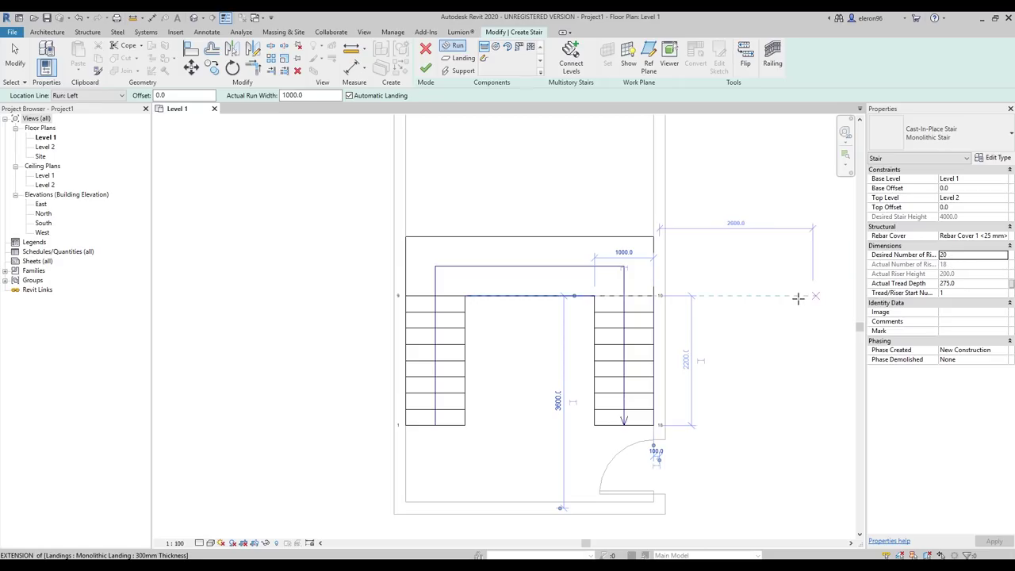
Finish sketching the runs and check the properties of the landing that joins them
{"action": "key", "text": "Escape"}
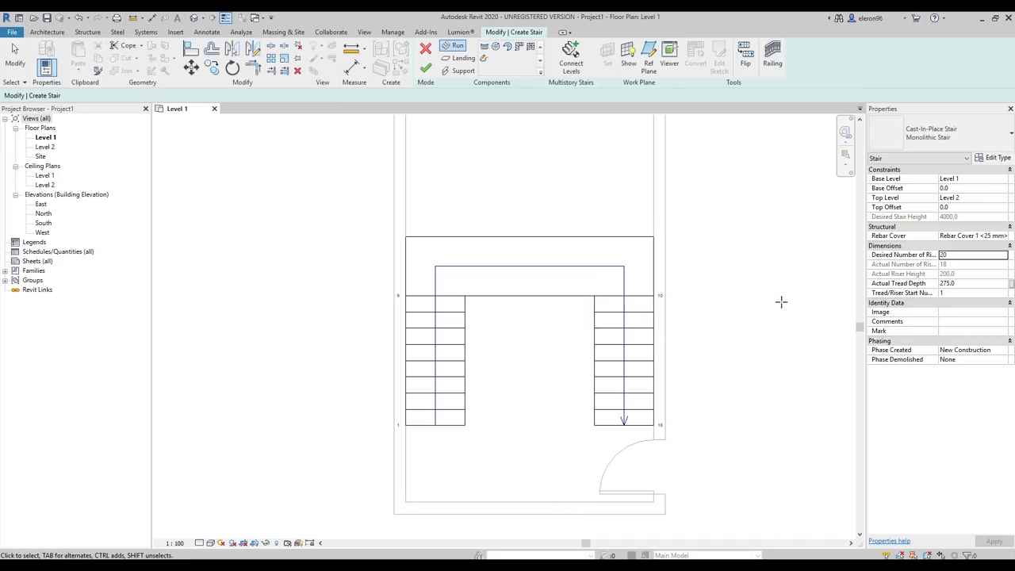
{"action": "middle_click_drag", "start_coordinate": [580, 274], "coordinate": [598, 309]}
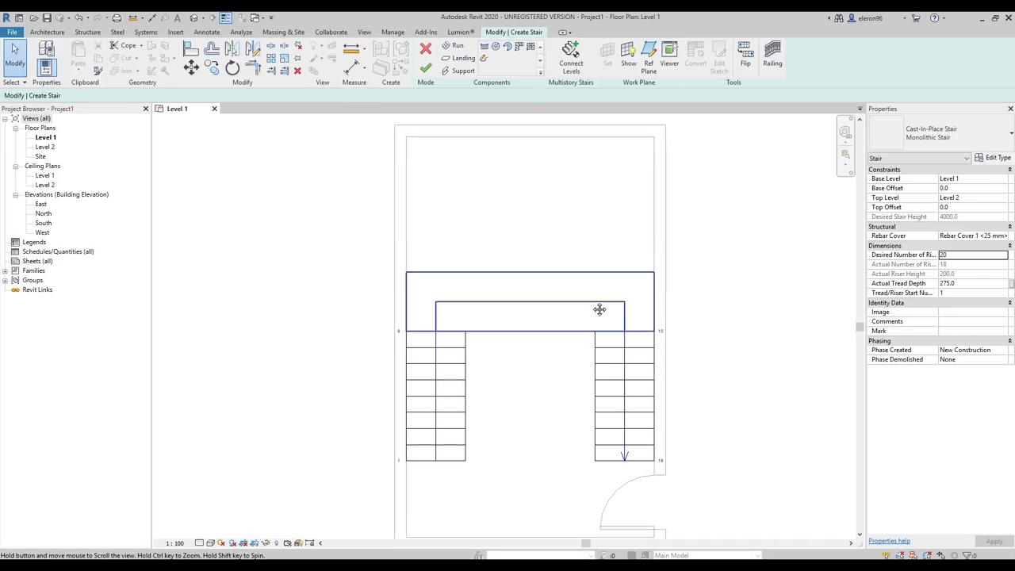
{"action": "left_click", "coordinate": [537, 286]}
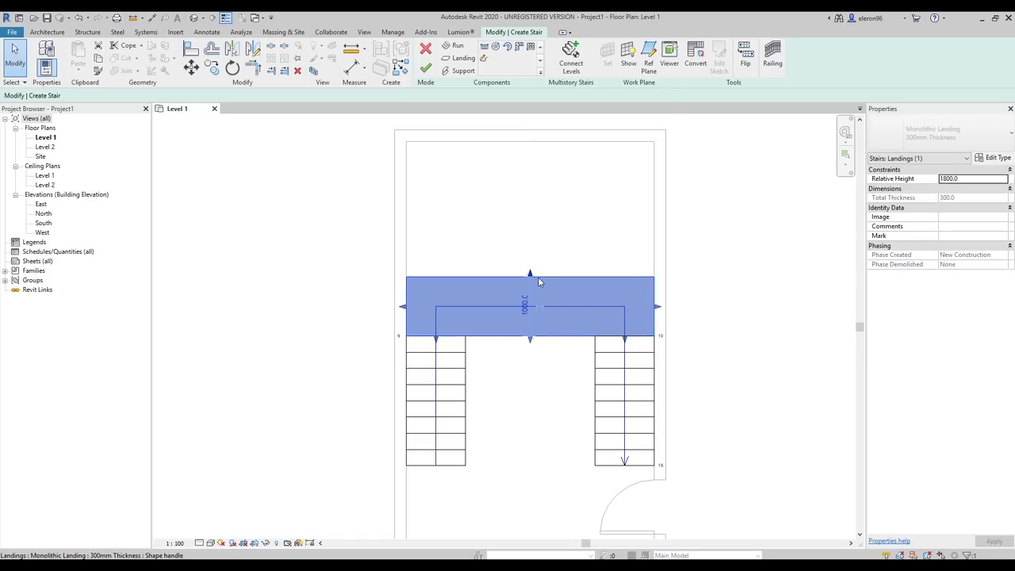
{"action": "left_click", "coordinate": [745, 326]}
{"action": "middle_click_drag", "start_coordinate": [596, 375], "coordinate": [611, 336]}
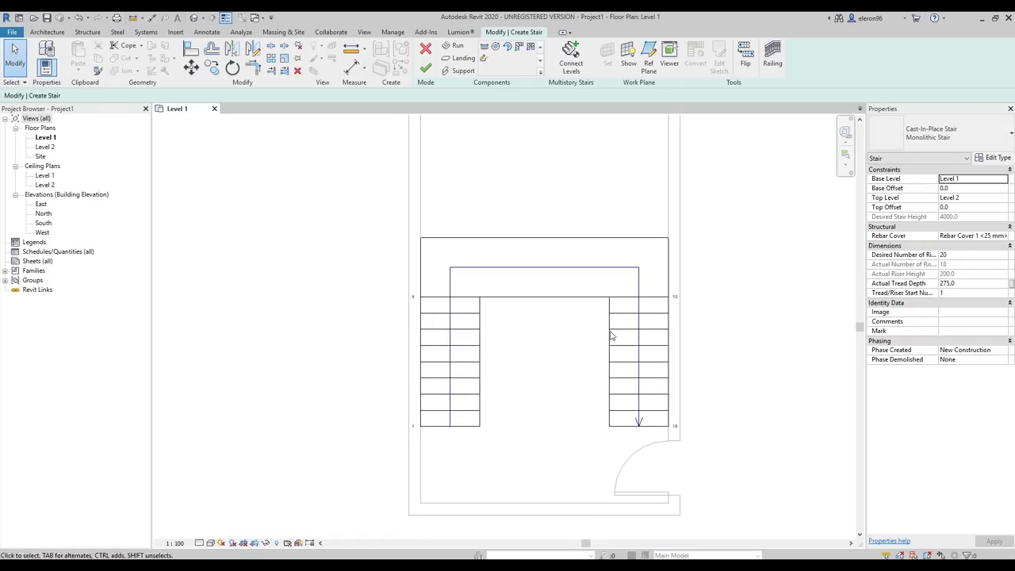
Try the west run with Begin with Riser and End with Riser disabled, and re-enable both options
{"action": "left_click", "coordinate": [477, 359]}
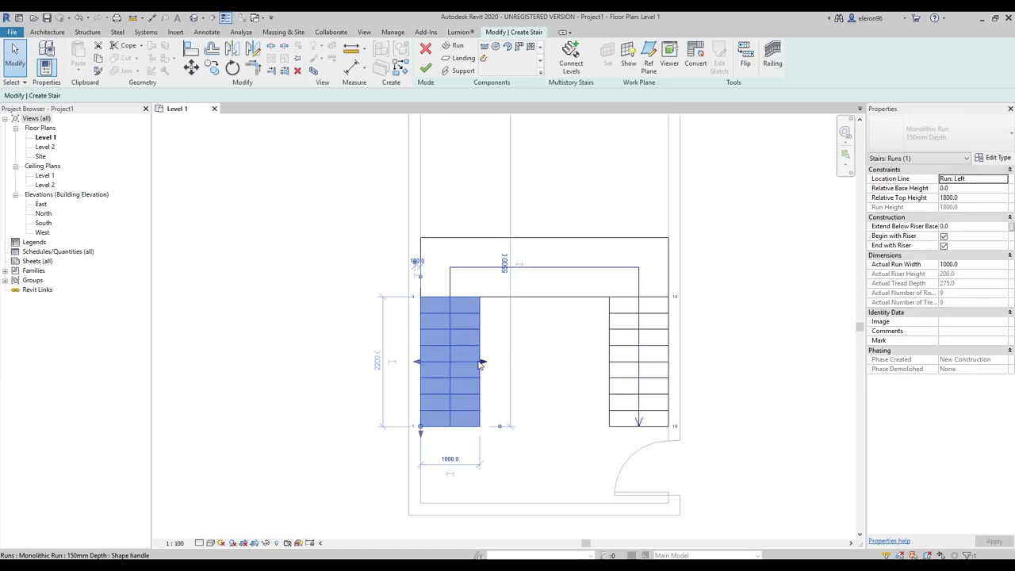
{"action": "middle_click_drag", "start_coordinate": [511, 359], "coordinate": [527, 340]}
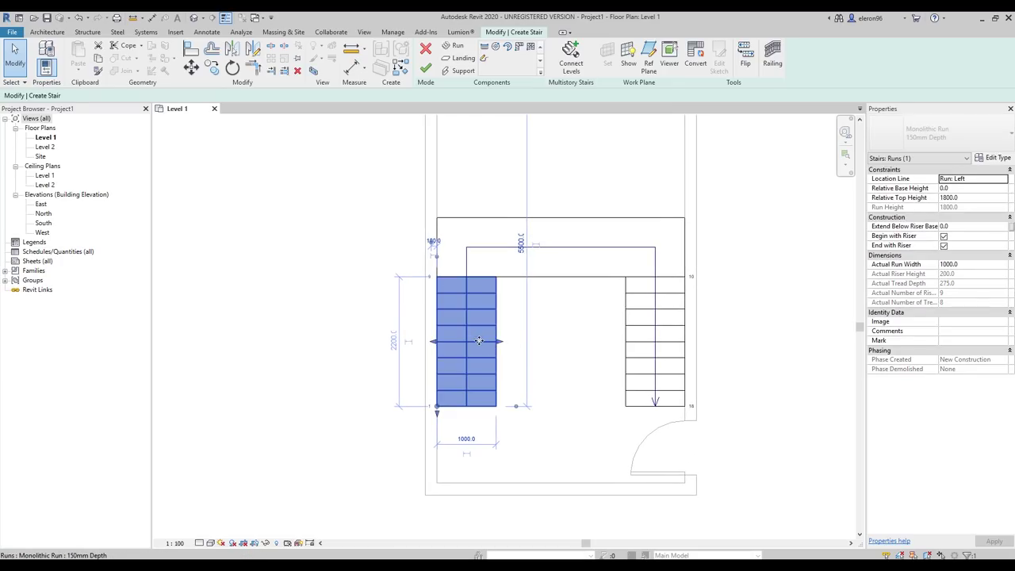
{"action": "left_click", "coordinate": [944, 235]}
{"action": "left_click", "coordinate": [943, 245]}
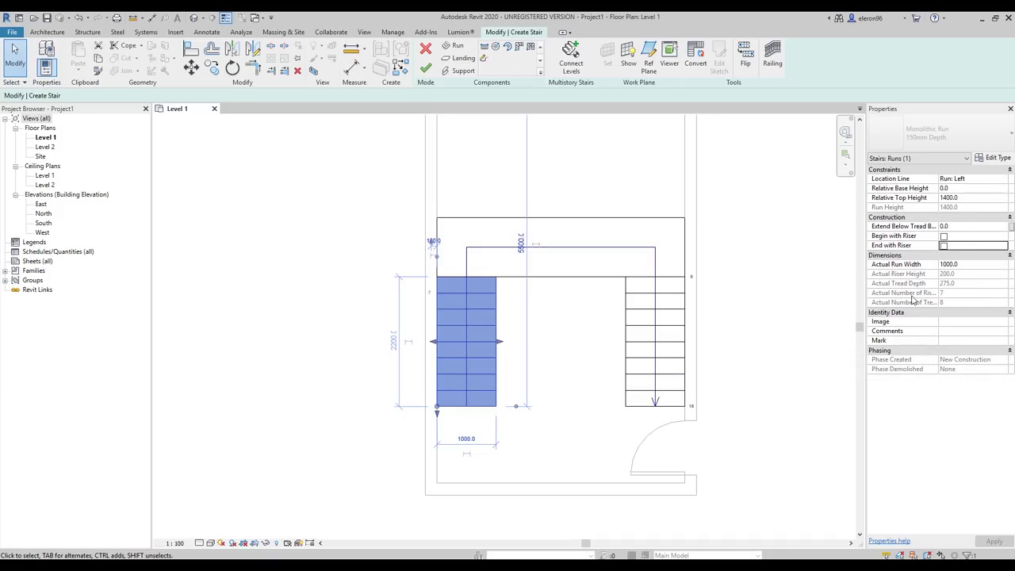
{"action": "left_click", "coordinate": [944, 237]}
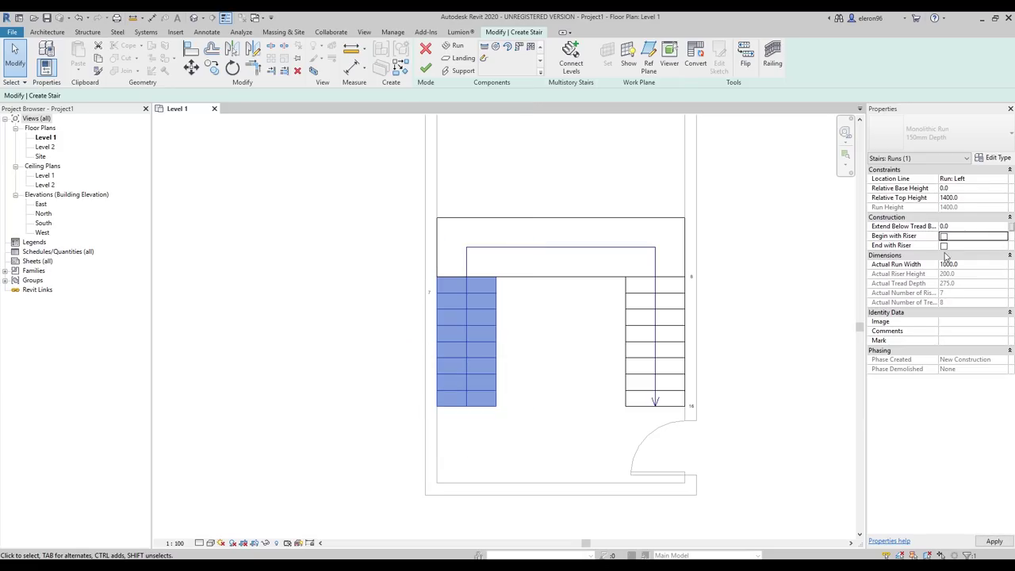
{"action": "left_click", "coordinate": [943, 236]}
{"action": "left_click", "coordinate": [944, 246]}
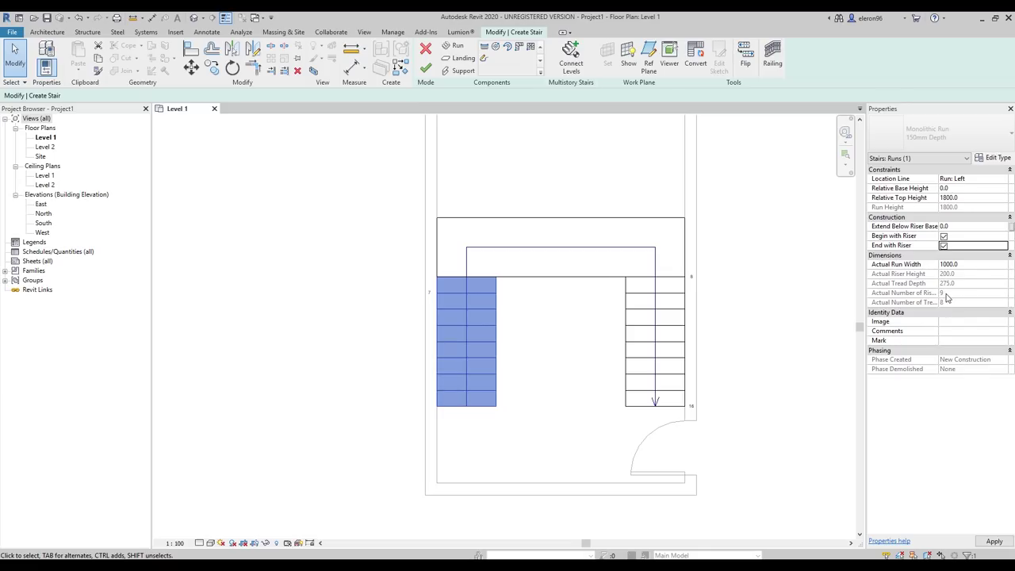
Try disabling Begin with Riser and End with Riser on the east run, and switch both options back on
{"action": "left_click", "coordinate": [666, 333]}
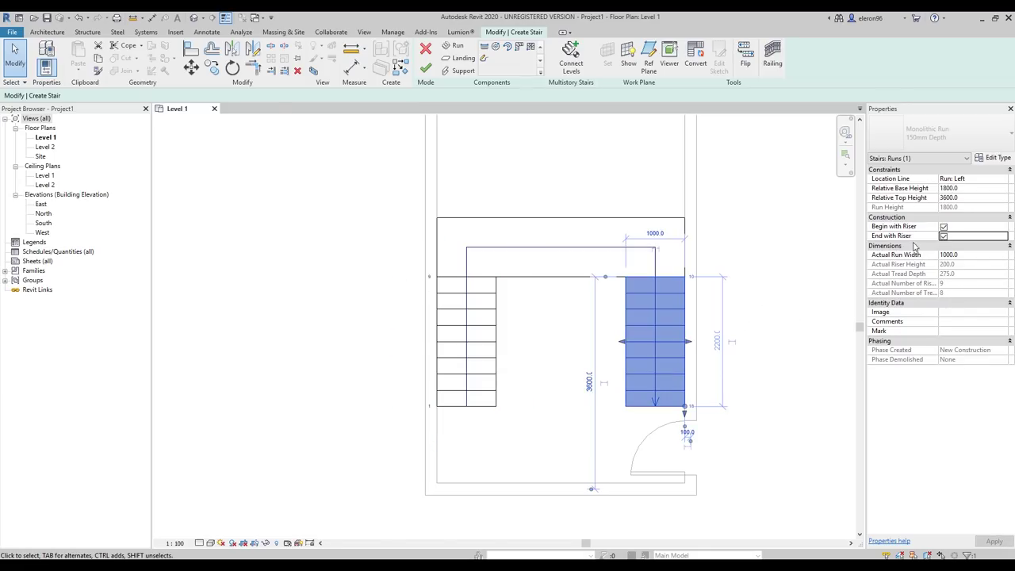
{"action": "left_click", "coordinate": [943, 227]}
{"action": "left_click", "coordinate": [944, 236]}
{"action": "left_click", "coordinate": [799, 307]}
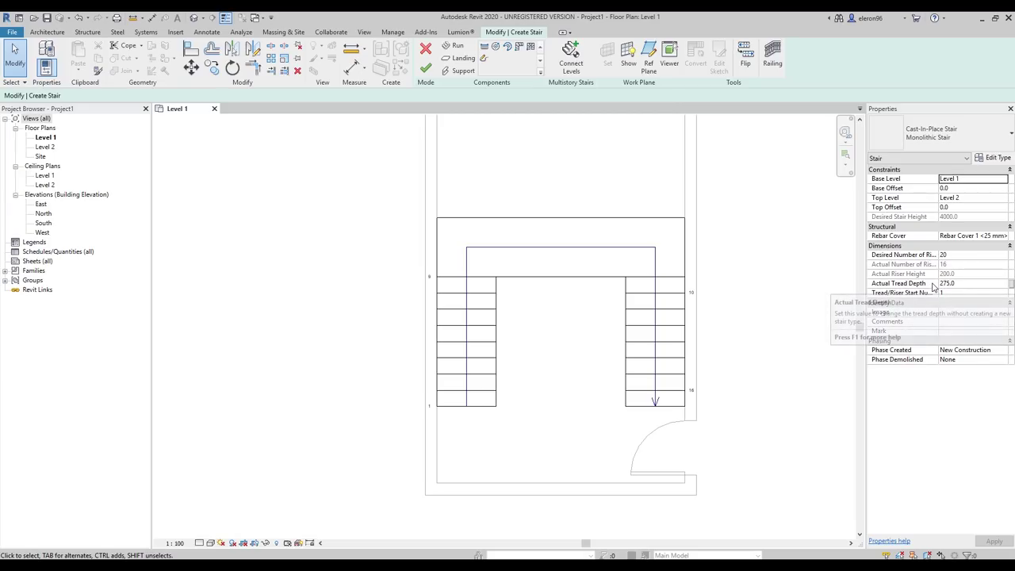
{"action": "left_click", "coordinate": [672, 362]}
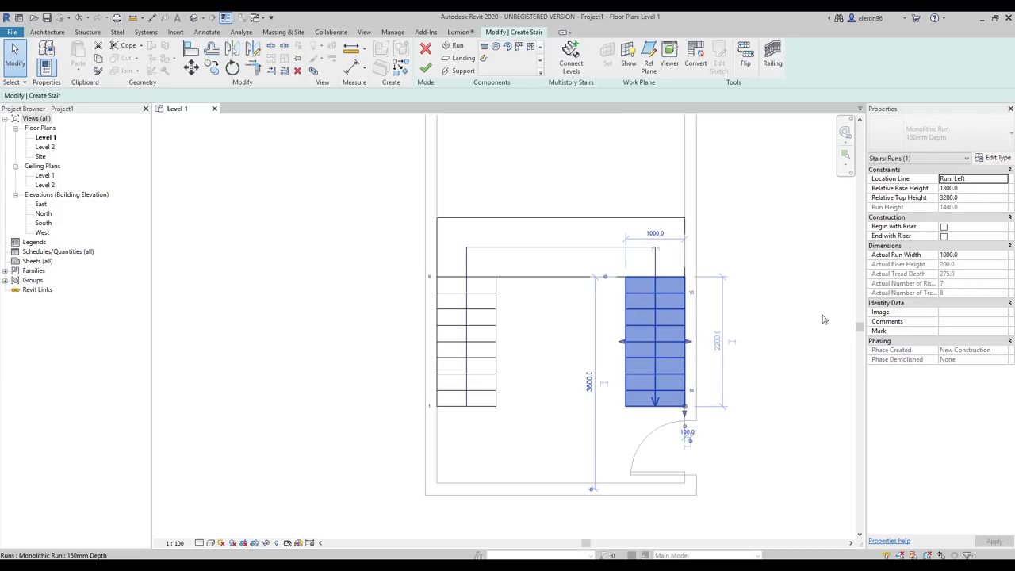
{"action": "left_click", "coordinate": [943, 227]}
{"action": "left_click", "coordinate": [943, 237]}
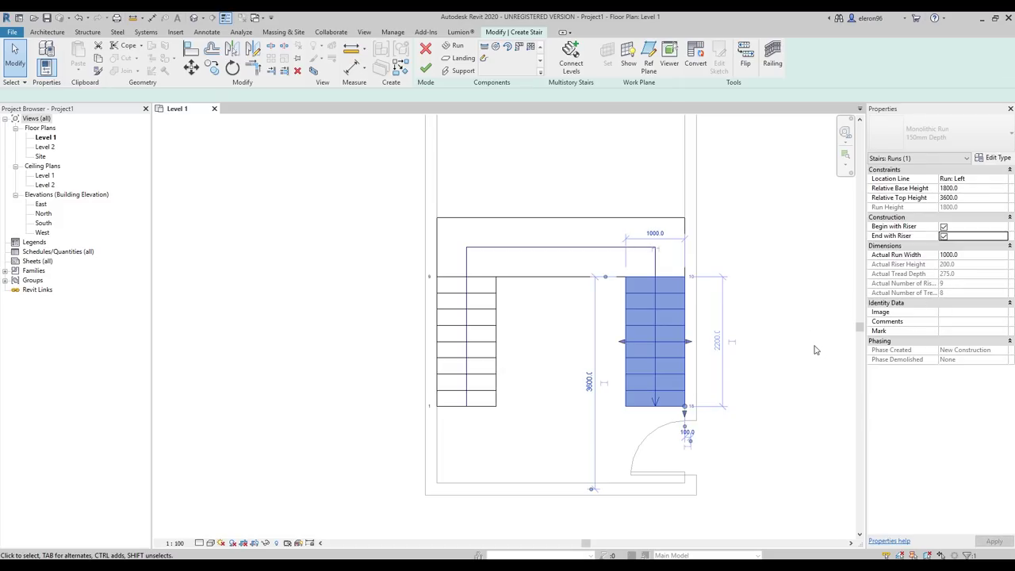
{"action": "left_click", "coordinate": [766, 348]}
Finish the stair edit to generate the U-shaped monolithic stair on Level 1
{"action": "middle_click_drag", "start_coordinate": [766, 349], "coordinate": [510, 272]}
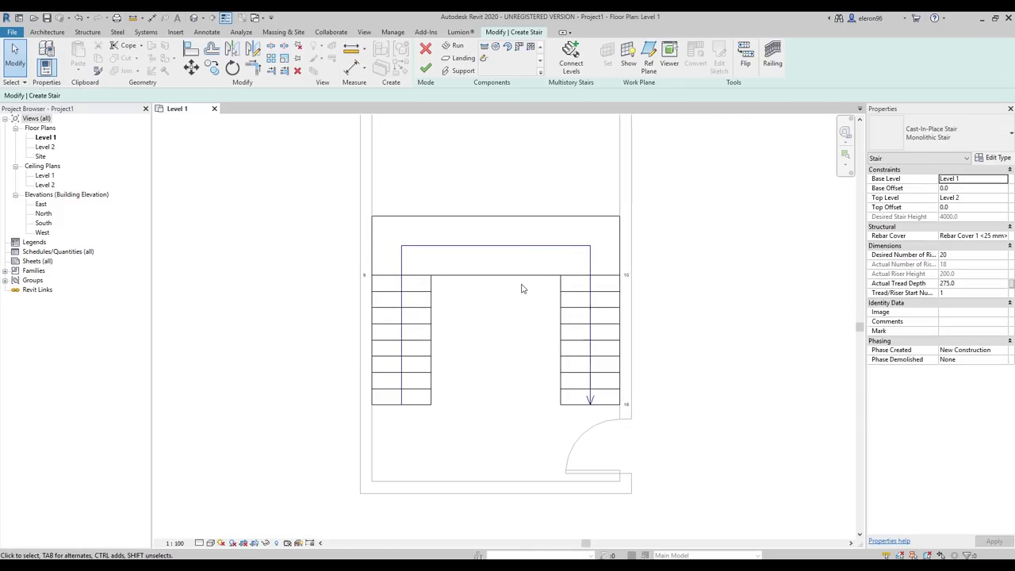
{"action": "middle_click_drag", "start_coordinate": [509, 321], "coordinate": [521, 314]}
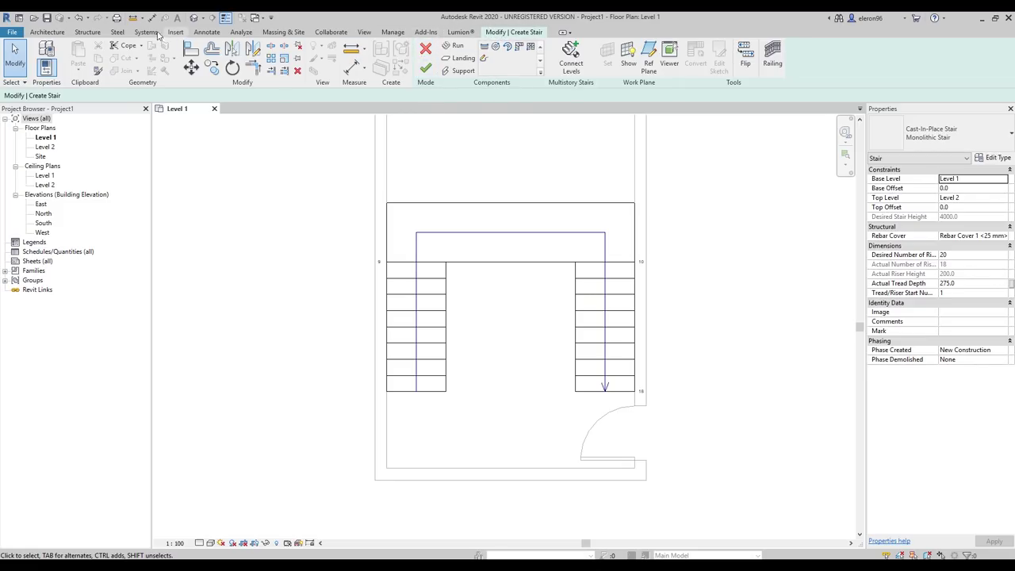
{"action": "left_click", "coordinate": [47, 35]}
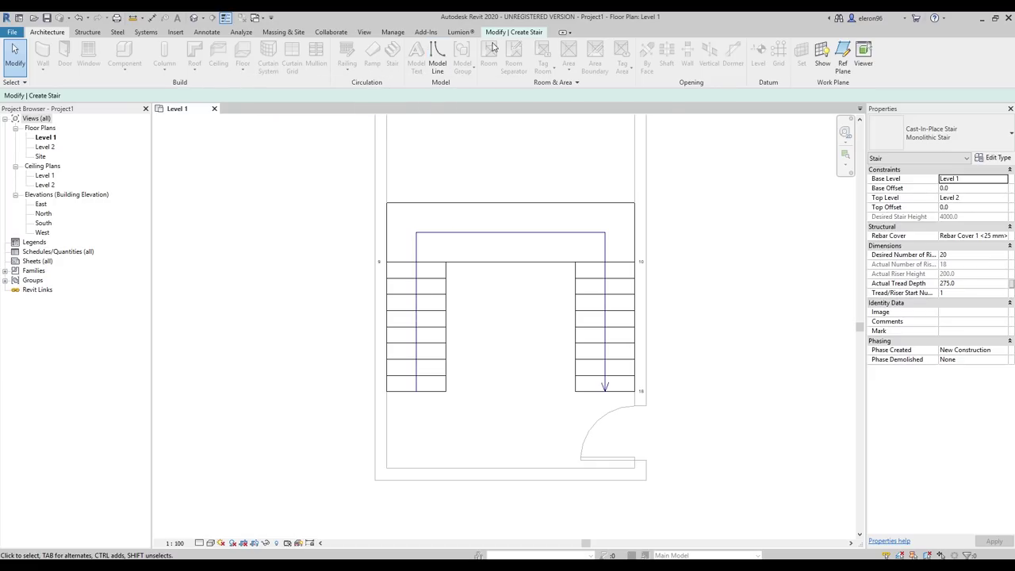
{"action": "left_click", "coordinate": [515, 34]}
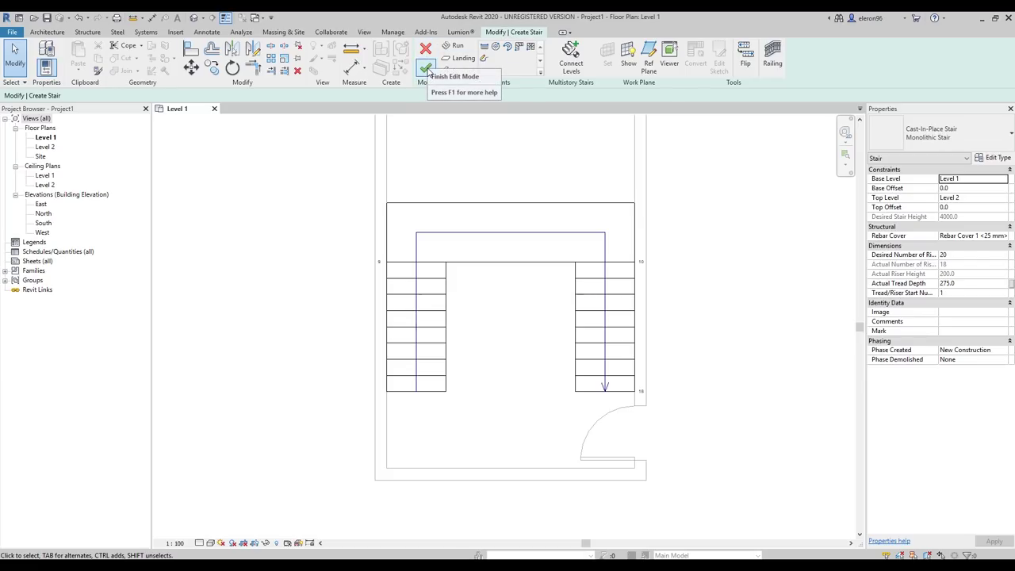
{"action": "left_click", "coordinate": [426, 69]}
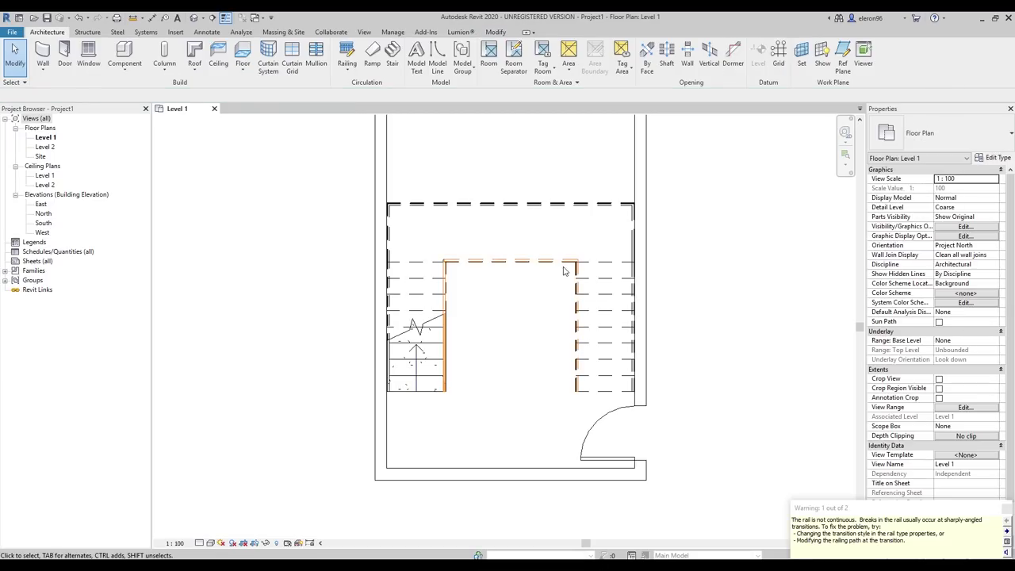
{"action": "left_click", "coordinate": [708, 306]}
Delete the stair's inner railing and the outer railing along the walls
{"action": "left_click", "coordinate": [542, 270]}
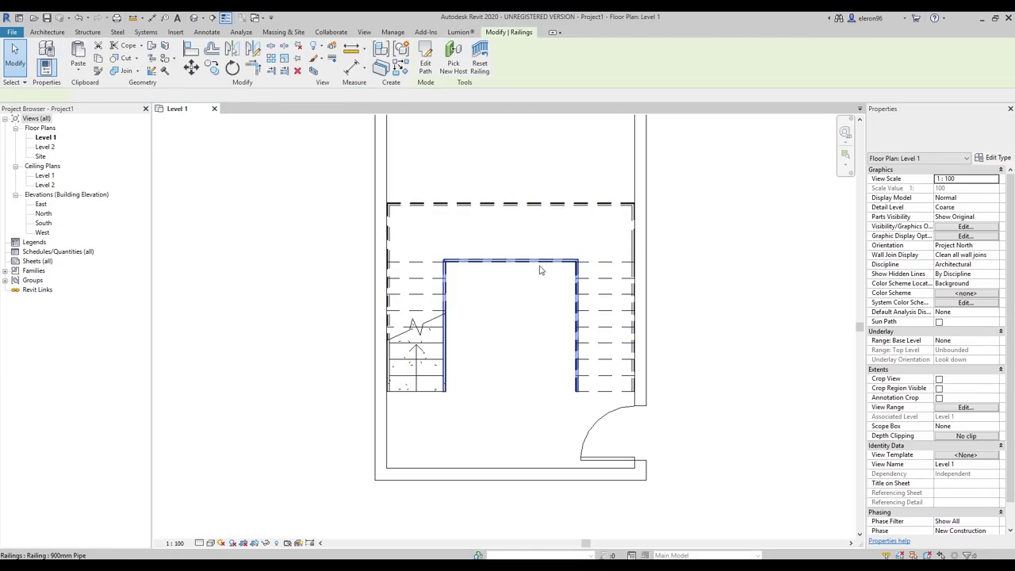
{"action": "key", "text": "Delete"}
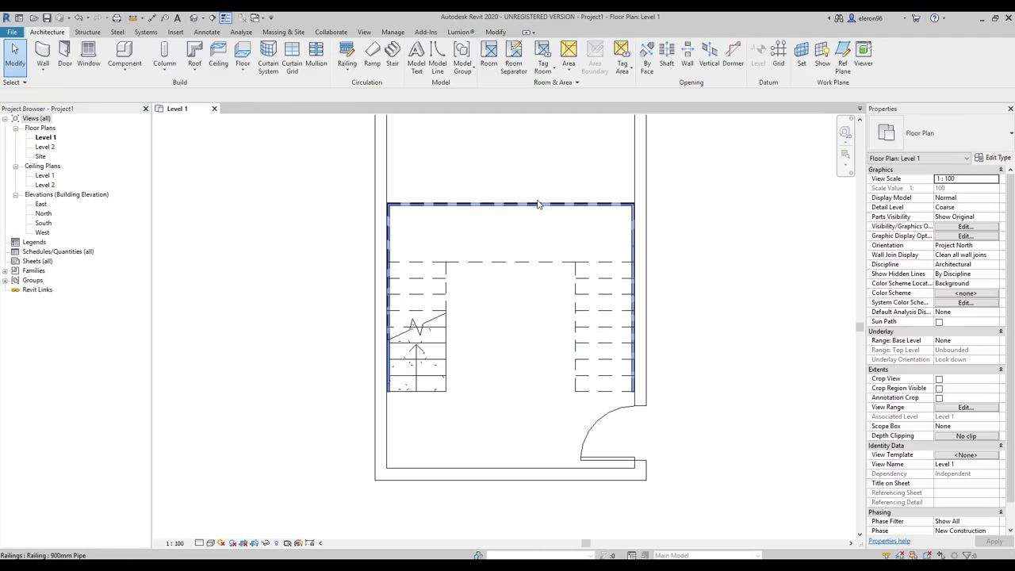
{"action": "left_click", "coordinate": [537, 204]}
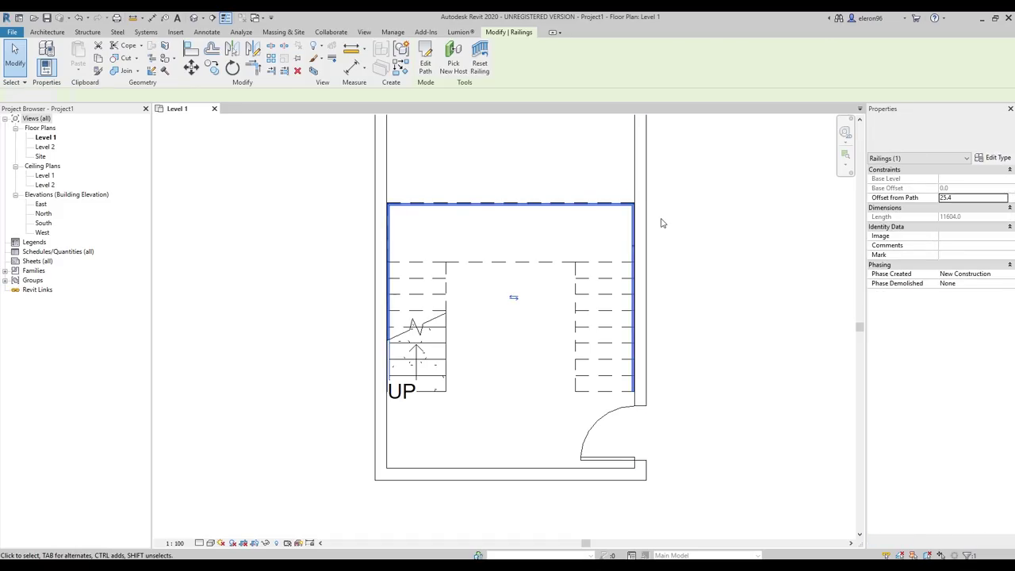
{"action": "key", "text": "Delete"}
Move the stairwell's north wall south until its inner face meets the landing's outer edge
{"action": "middle_click_drag", "start_coordinate": [566, 127], "coordinate": [566, 191]}
{"action": "left_click_drag", "start_coordinate": [517, 133], "coordinate": [508, 268]}
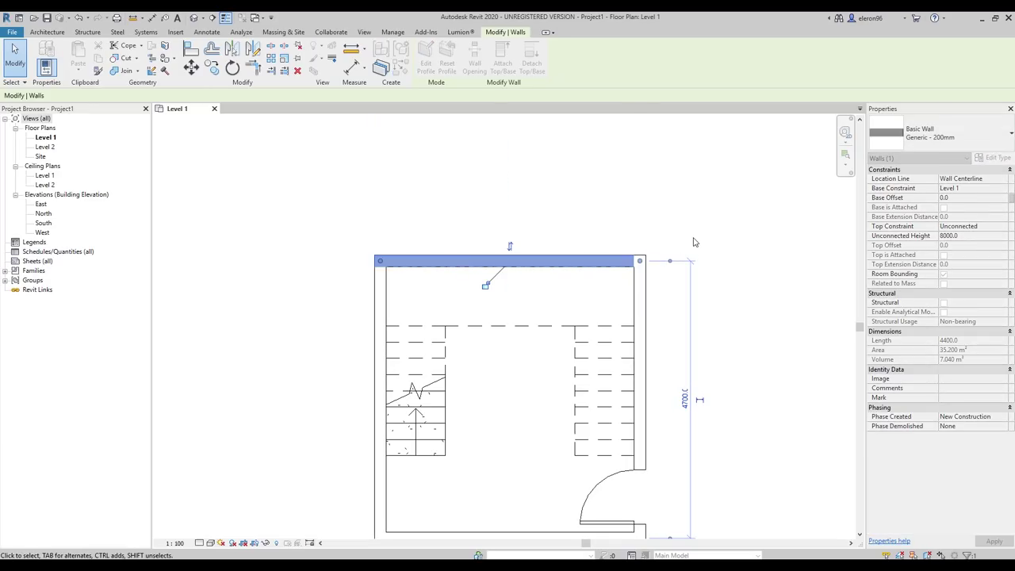
{"action": "left_click", "coordinate": [655, 267]}
{"action": "middle_click_drag", "start_coordinate": [655, 267], "coordinate": [643, 186]}
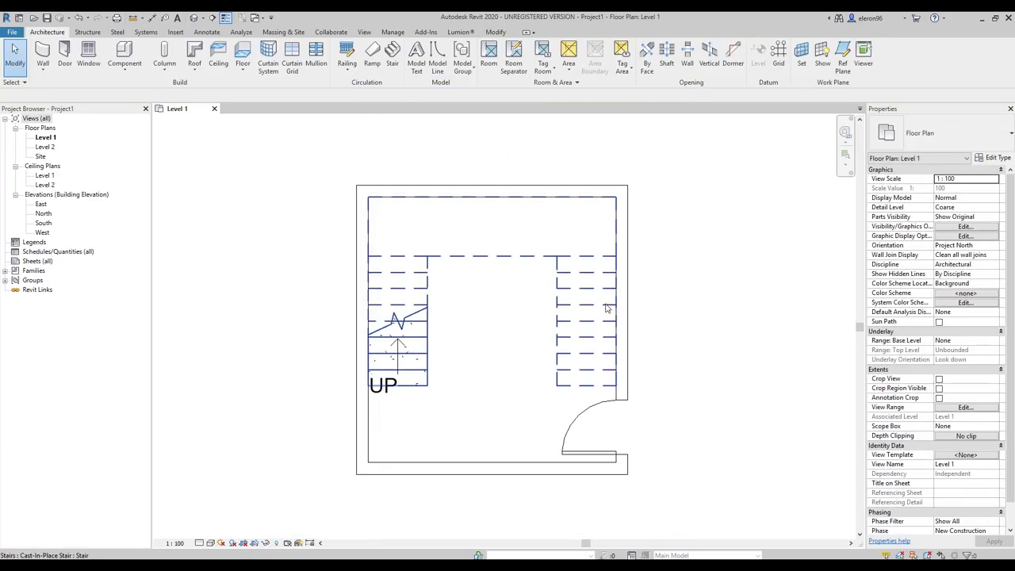
Reopen the stair for editing and shift the east run about 1100 mm west, towards the first run
{"action": "scroll", "coordinate": [609, 313], "scroll_direction": "up", "scroll_amount": 3}
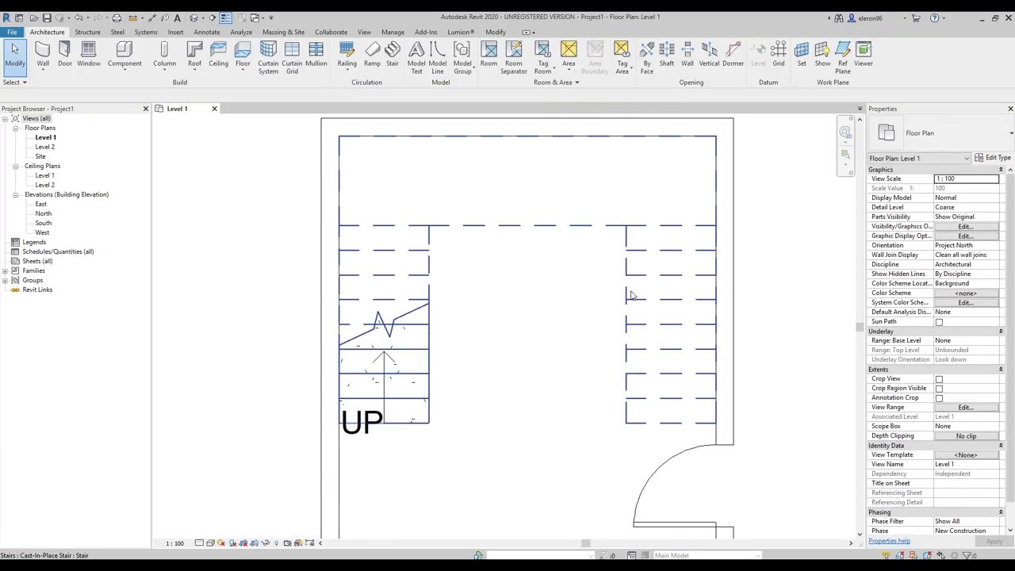
{"action": "left_click", "coordinate": [627, 294]}
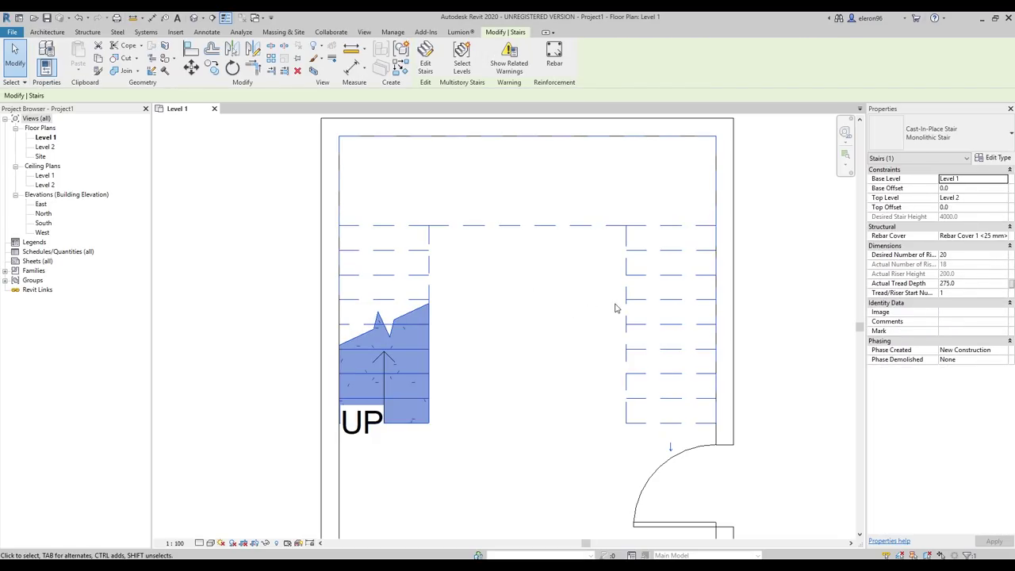
{"action": "middle_click_drag", "start_coordinate": [613, 302], "coordinate": [548, 297]}
{"action": "scroll", "coordinate": [542, 292], "scroll_direction": "down", "scroll_amount": 2}
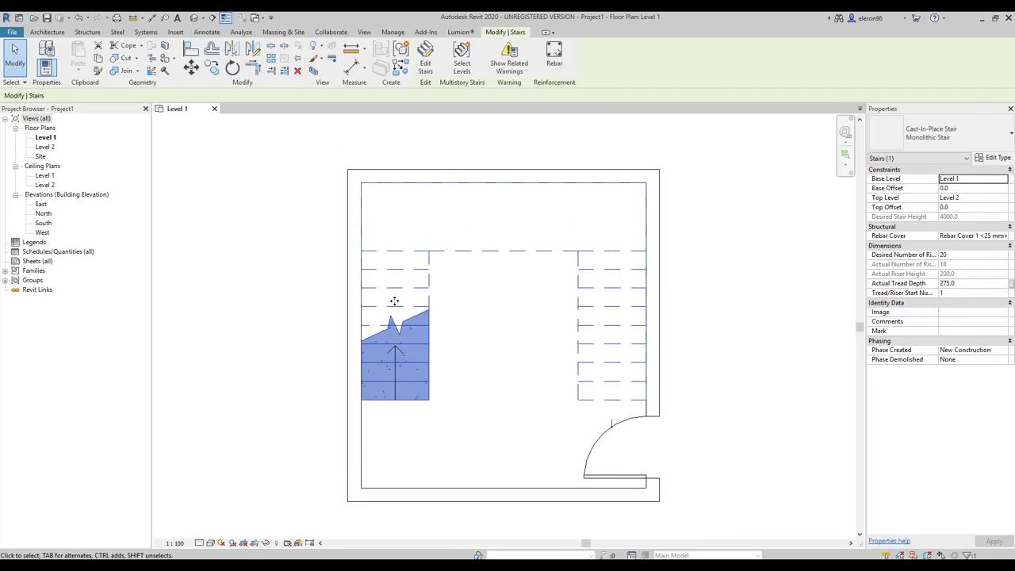
{"action": "left_click", "coordinate": [428, 69]}
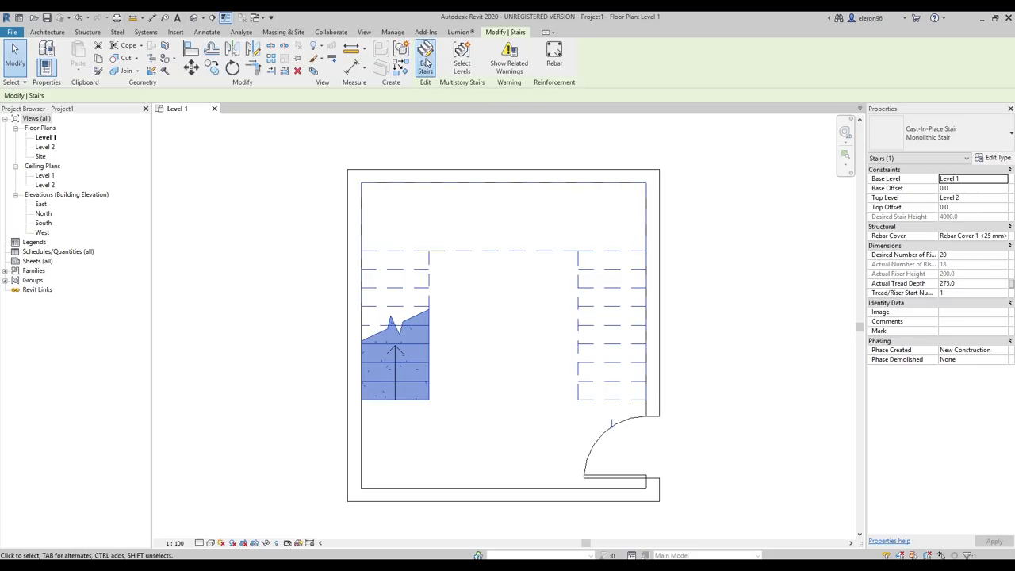
{"action": "left_click", "coordinate": [587, 300]}
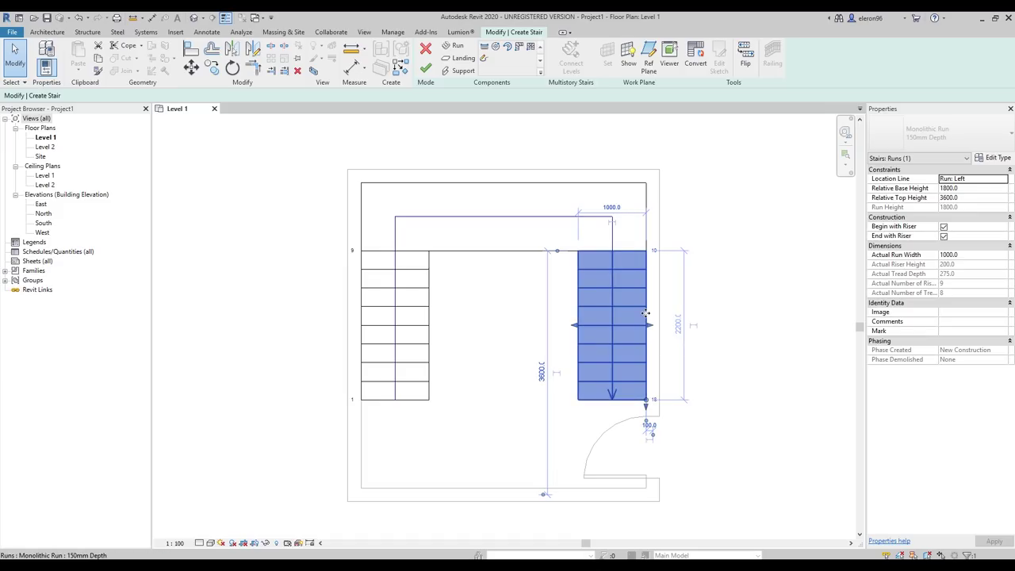
{"action": "left_click_drag", "start_coordinate": [606, 305], "coordinate": [531, 308]}
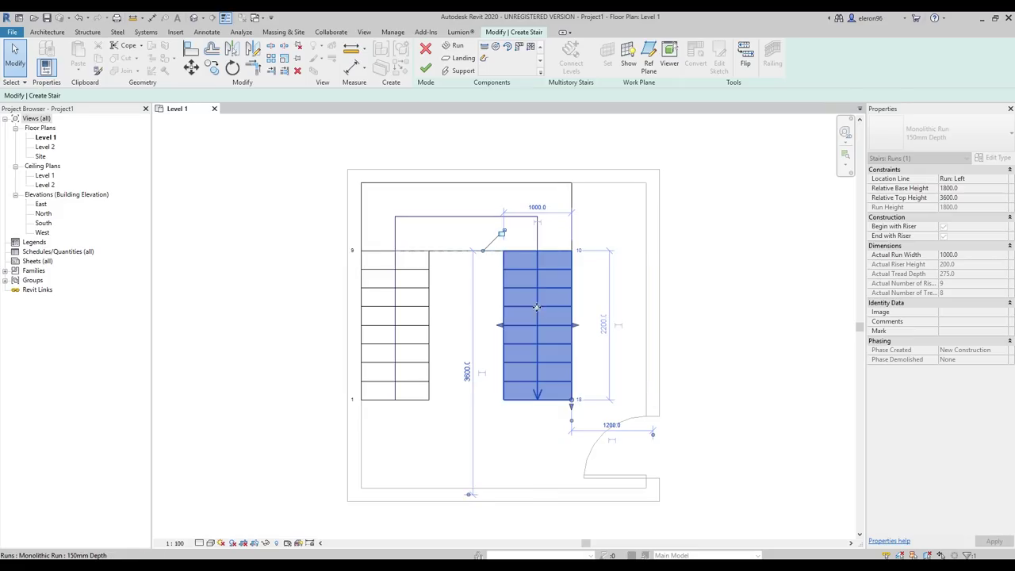
Move the east run 300 mm south with the Move tool and select the landing to check its shape
{"action": "scroll", "coordinate": [560, 317], "scroll_direction": "up", "scroll_amount": 2}
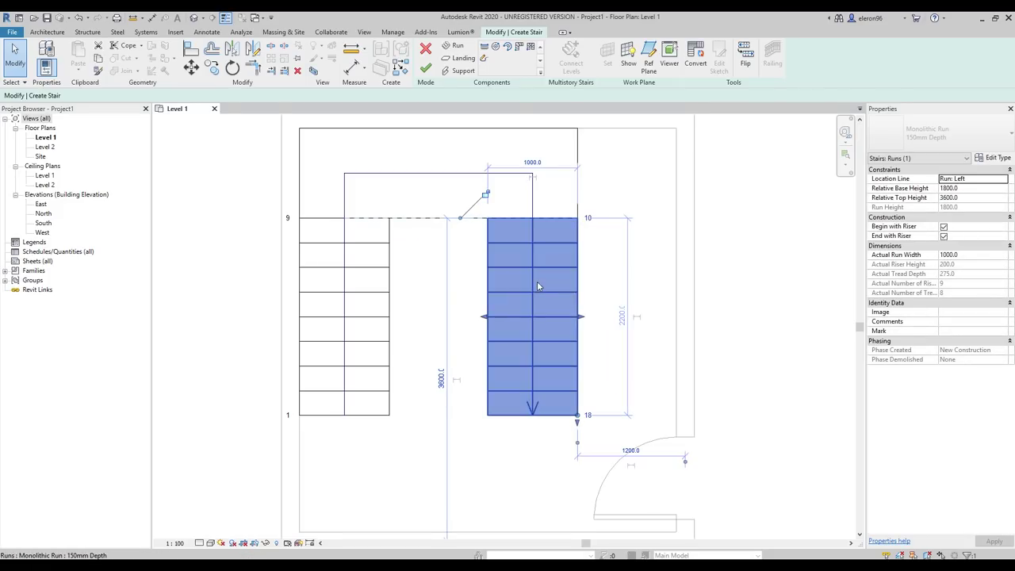
{"action": "left_click", "coordinate": [196, 71]}
{"action": "left_click", "coordinate": [608, 260]}
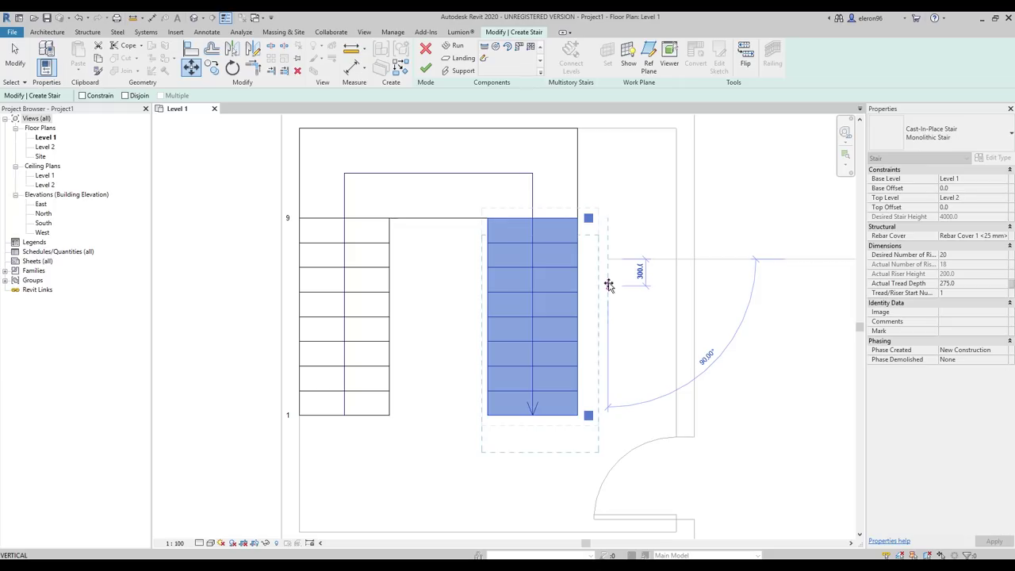
{"action": "left_click", "coordinate": [608, 287]}
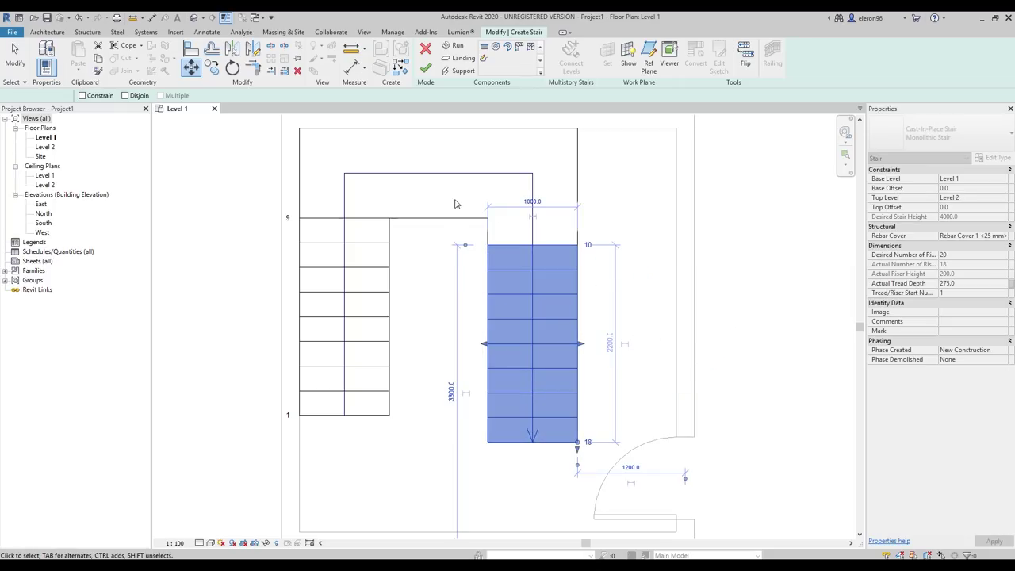
{"action": "left_click", "coordinate": [516, 204]}
{"action": "left_click", "coordinate": [517, 179]}
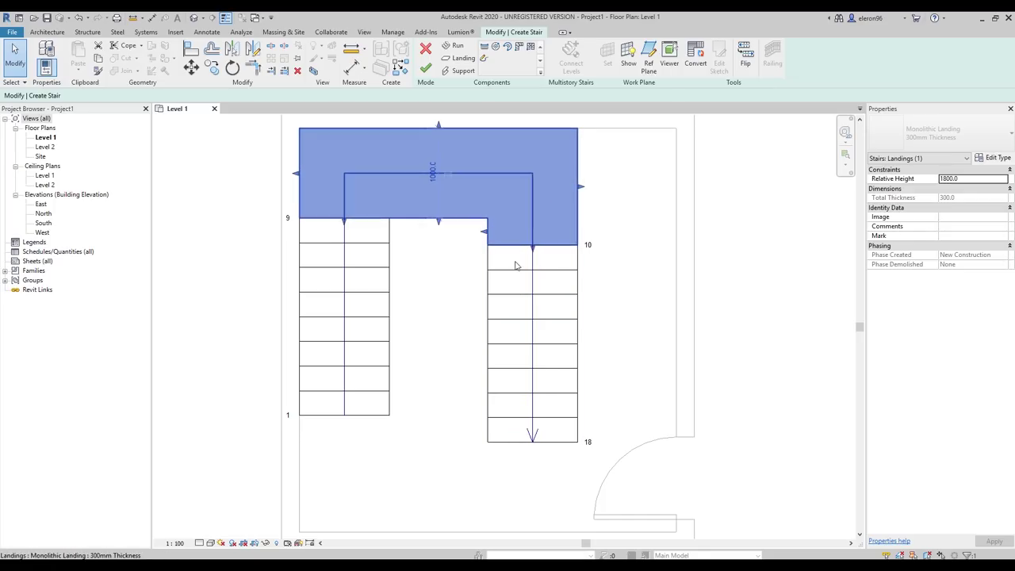
Move the west run 300 mm south with the Move tool so its upper end aligns with the east run
{"action": "left_click", "coordinate": [378, 278]}
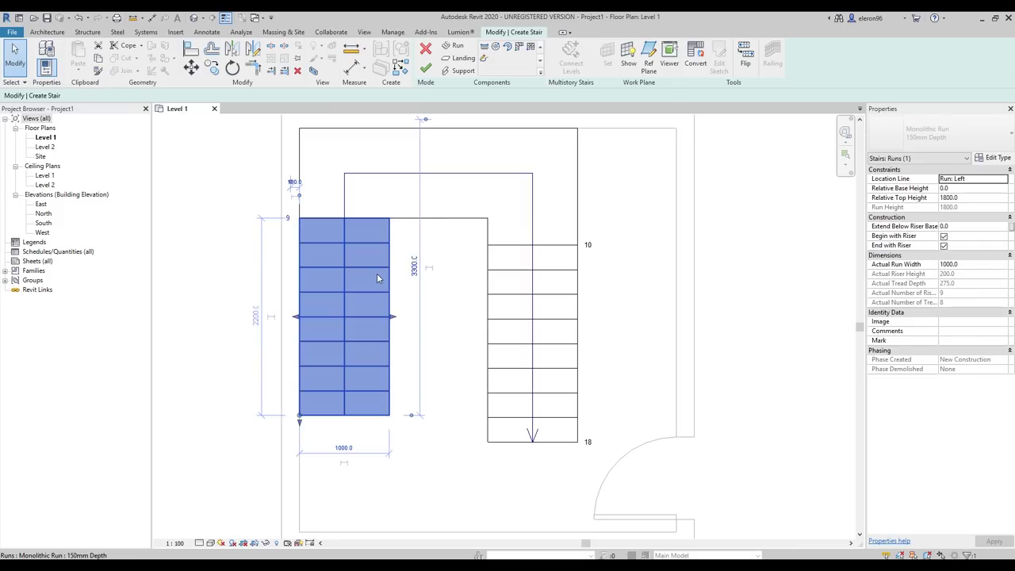
{"action": "left_click", "coordinate": [191, 67]}
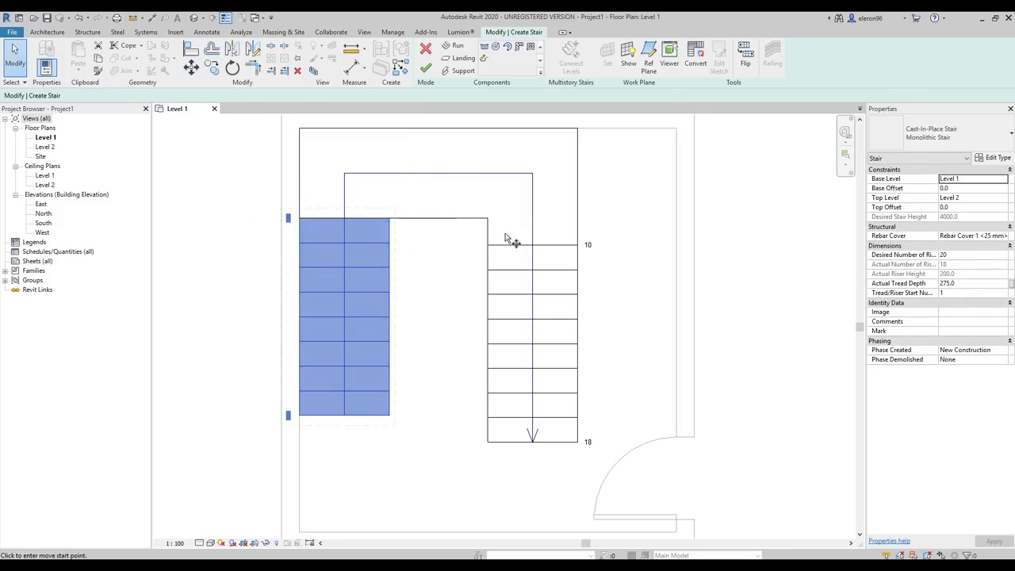
{"action": "left_click", "coordinate": [487, 217]}
{"action": "left_click", "coordinate": [487, 244]}
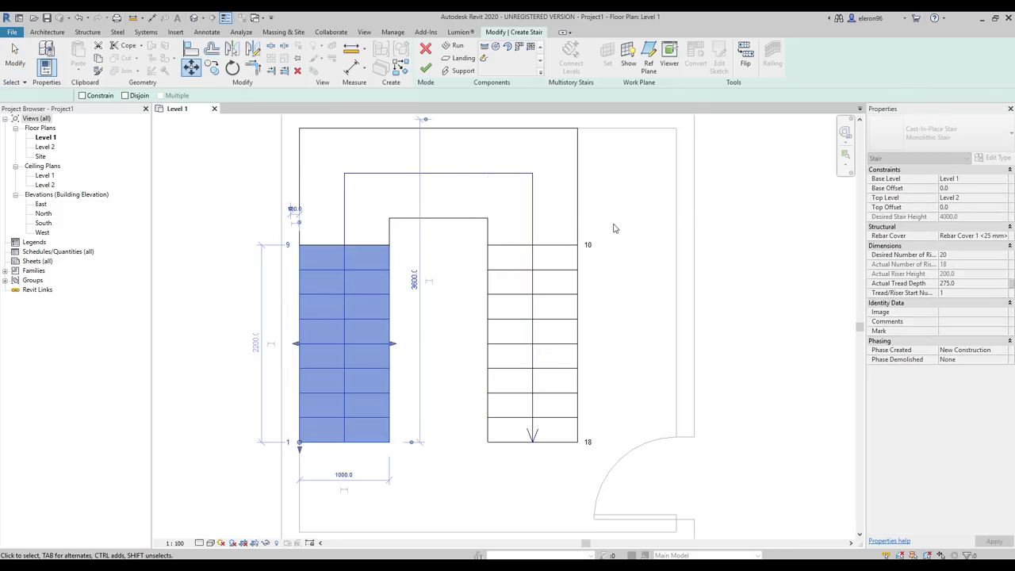
{"action": "left_click", "coordinate": [690, 248]}
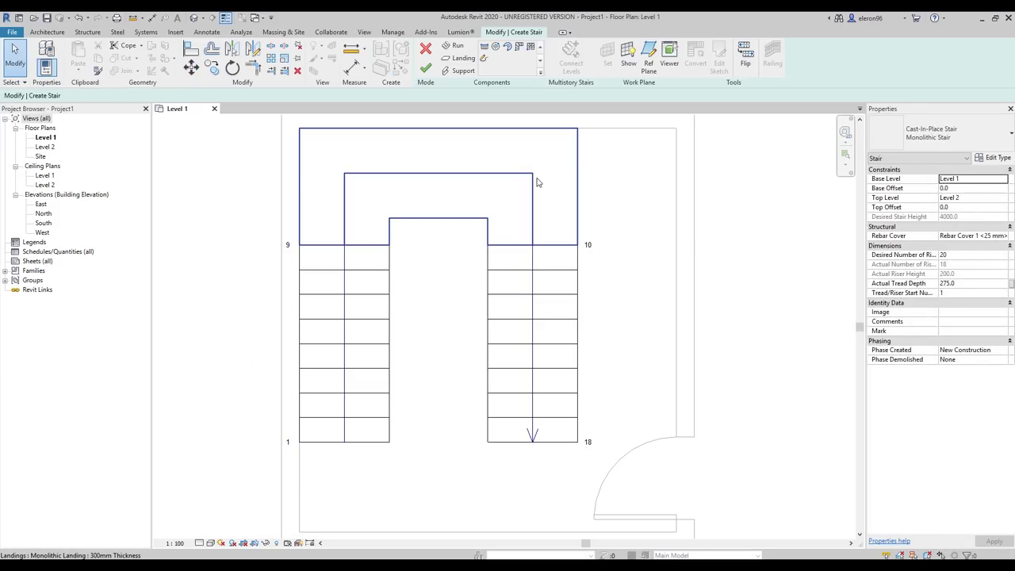
Inspect the full stair layout in plan and review the east run's height and riser properties
{"action": "scroll", "coordinate": [517, 252], "scroll_direction": "down", "scroll_amount": 2}
{"action": "scroll", "coordinate": [441, 225], "scroll_direction": "up", "scroll_amount": 2}
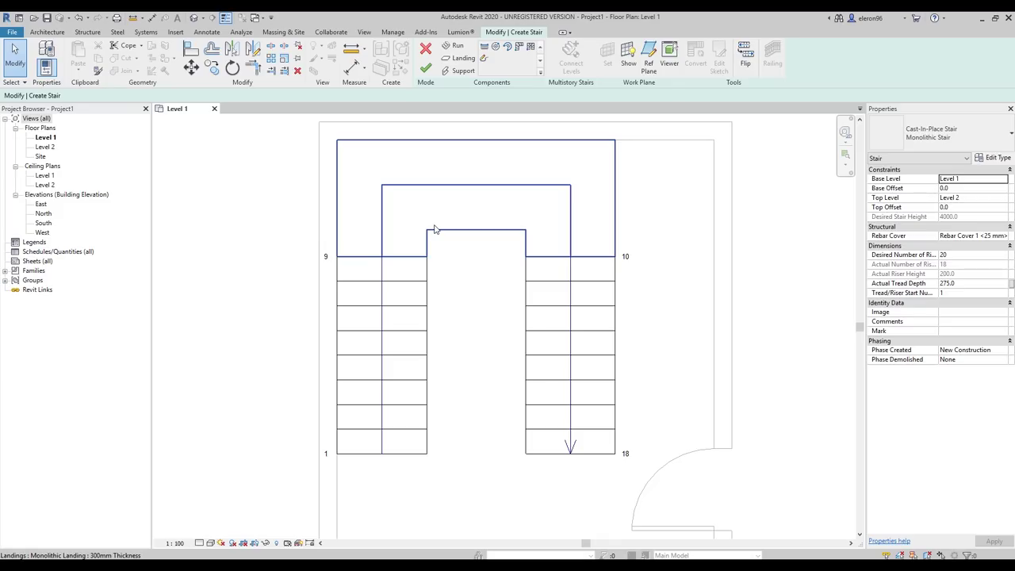
{"action": "scroll", "coordinate": [590, 282], "scroll_direction": "down", "scroll_amount": 1}
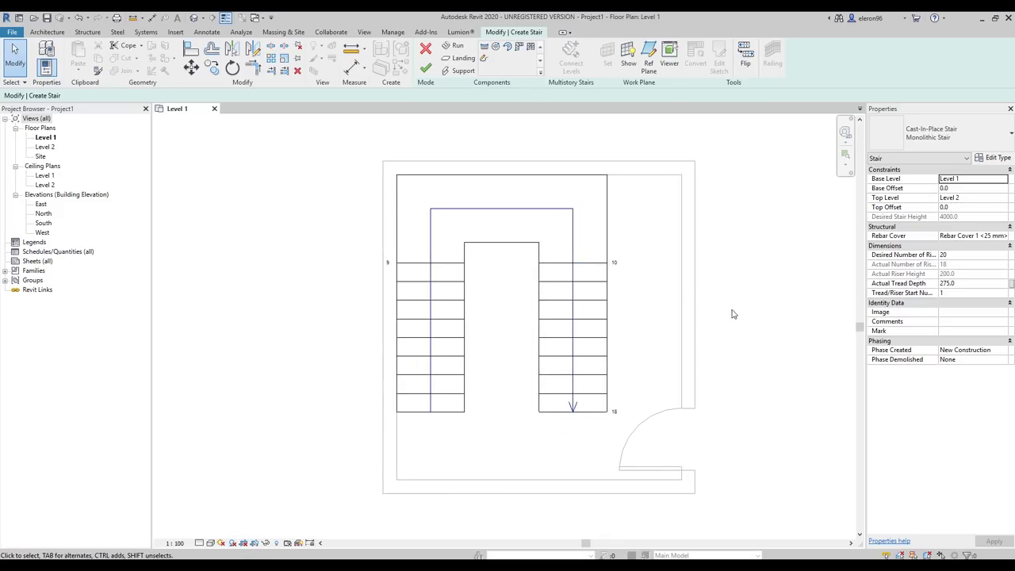
{"action": "middle_click_drag", "start_coordinate": [711, 312], "coordinate": [674, 305]}
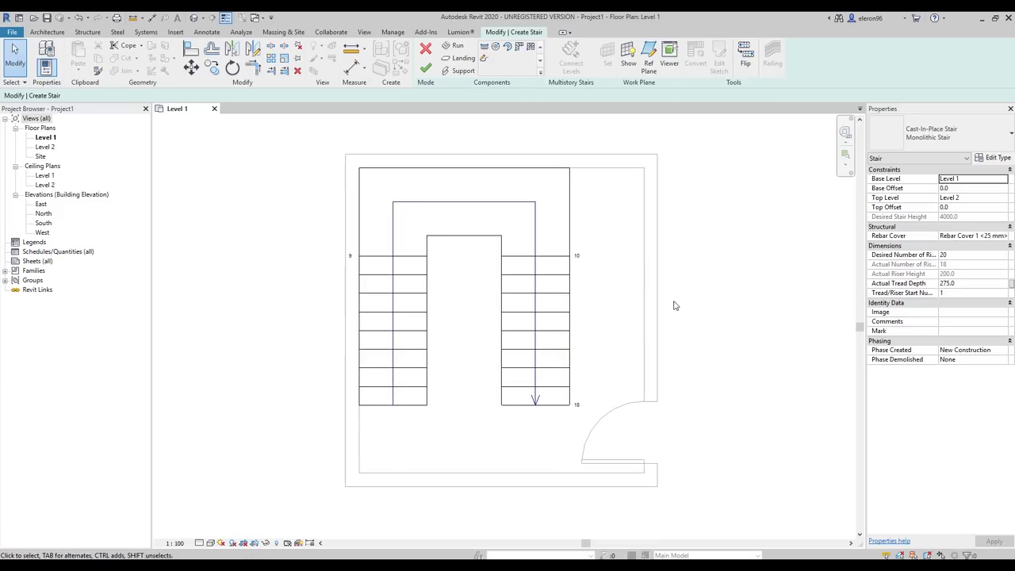
{"action": "left_click", "coordinate": [556, 314]}
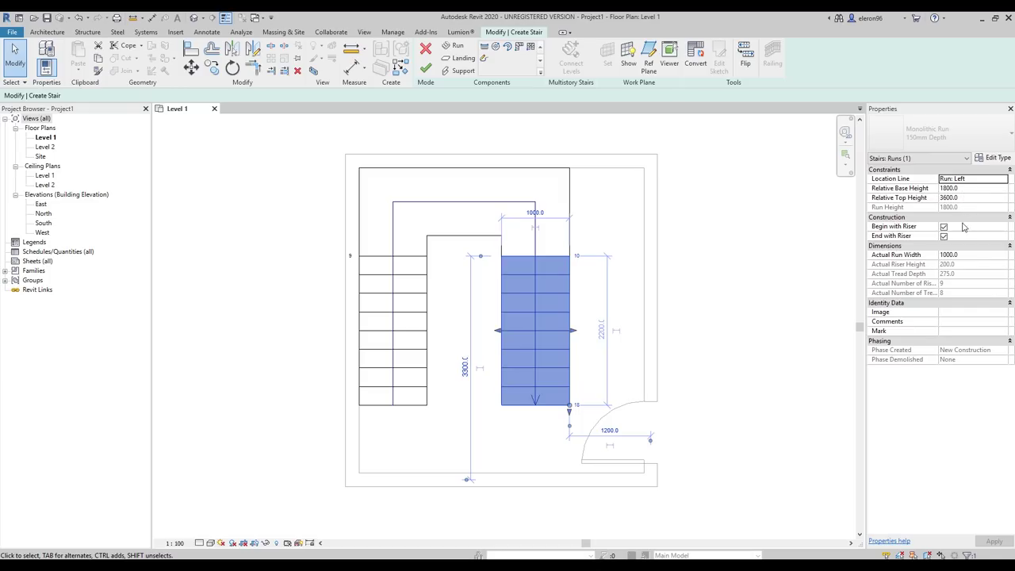
{"action": "left_click", "coordinate": [760, 295]}
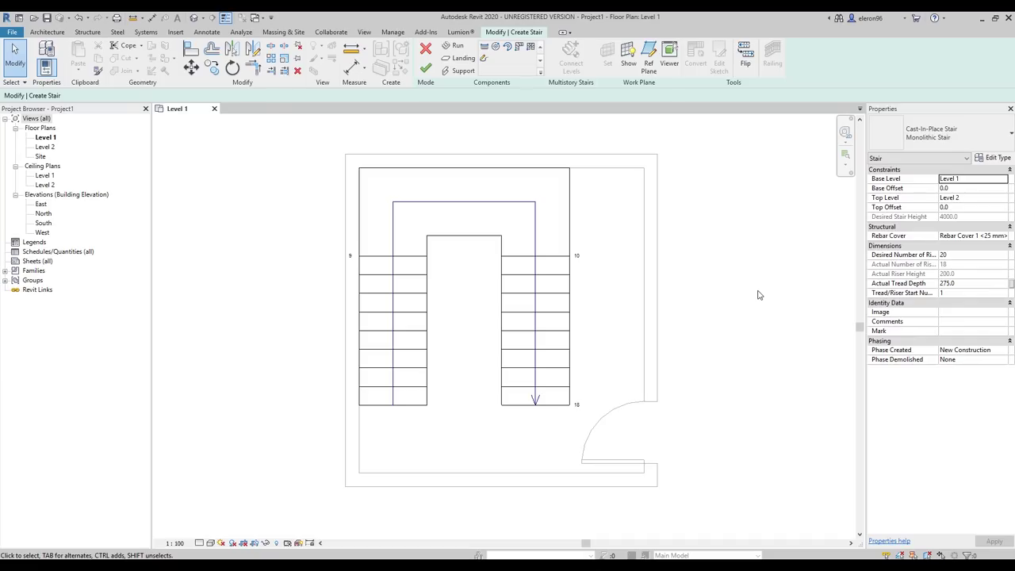
Set the landing's relative height to 1200 mm and finish editing the stair
{"action": "left_click", "coordinate": [513, 210]}
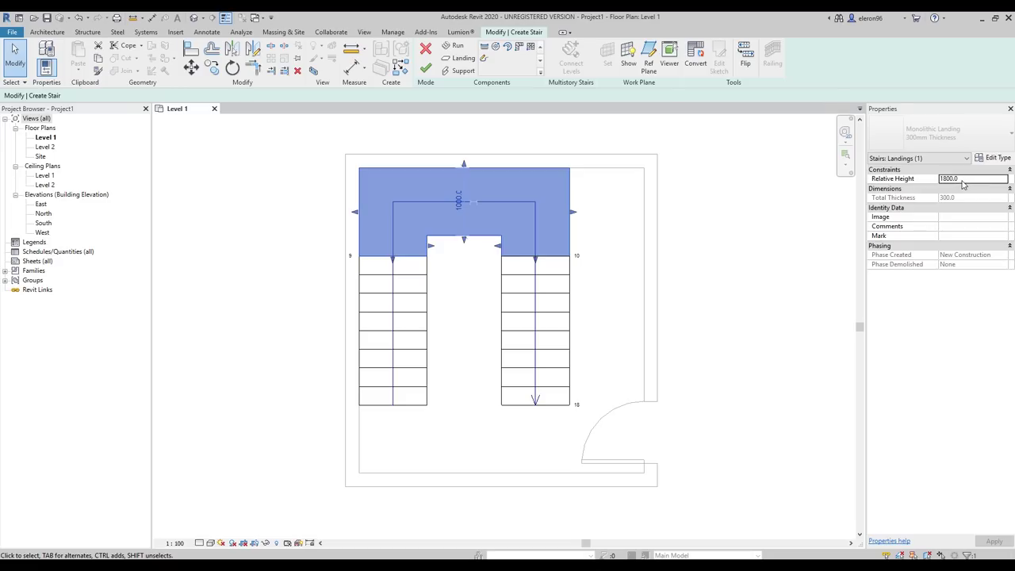
{"action": "key", "text": "Return"}
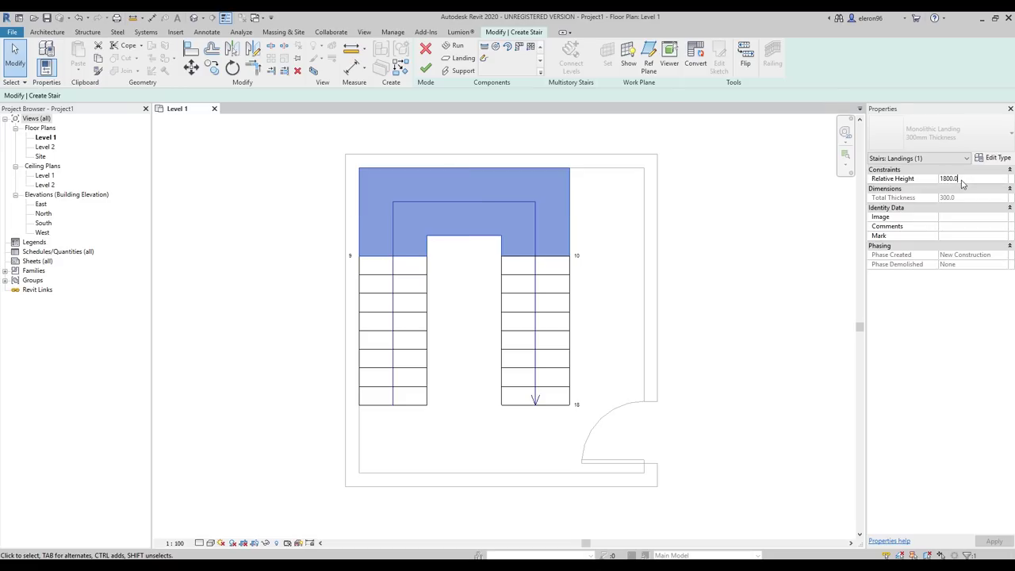
{"action": "left_click", "coordinate": [961, 180]}
{"action": "type", "text": "1"}
{"action": "key", "text": "Return"}
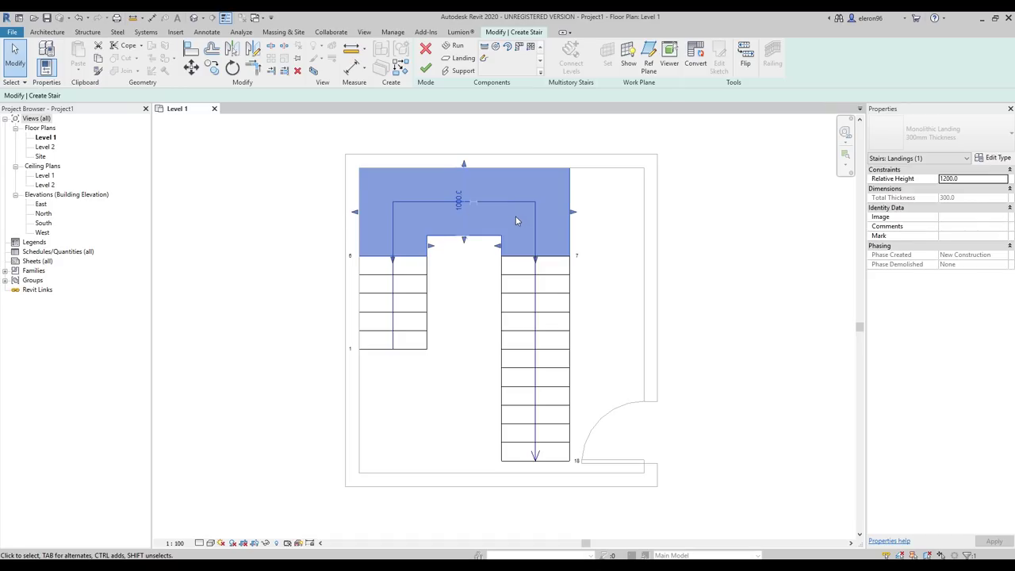
{"action": "left_click", "coordinate": [731, 225]}
{"action": "scroll", "coordinate": [579, 288], "scroll_direction": "down", "scroll_amount": 3}
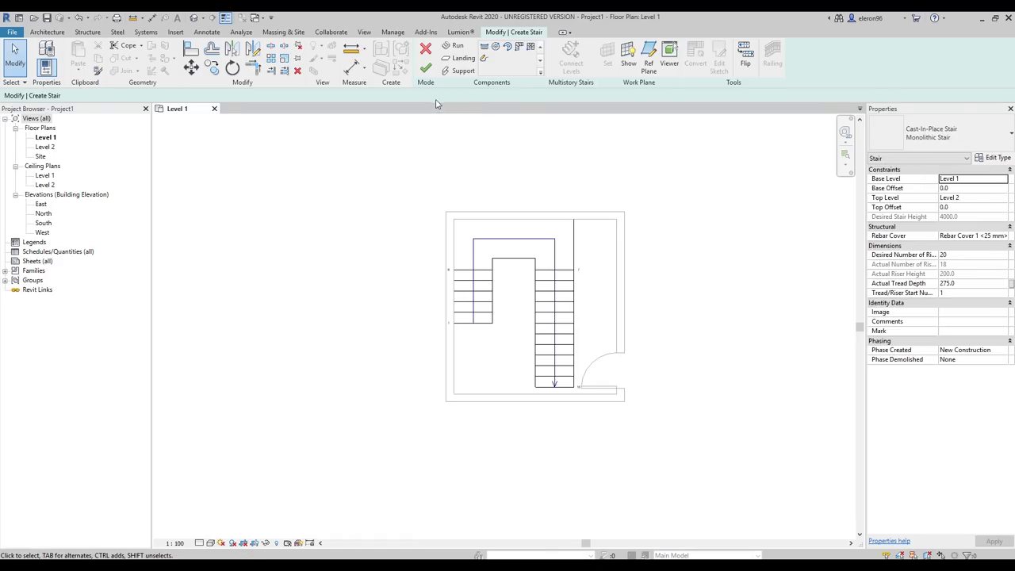
{"action": "left_click", "coordinate": [426, 67]}
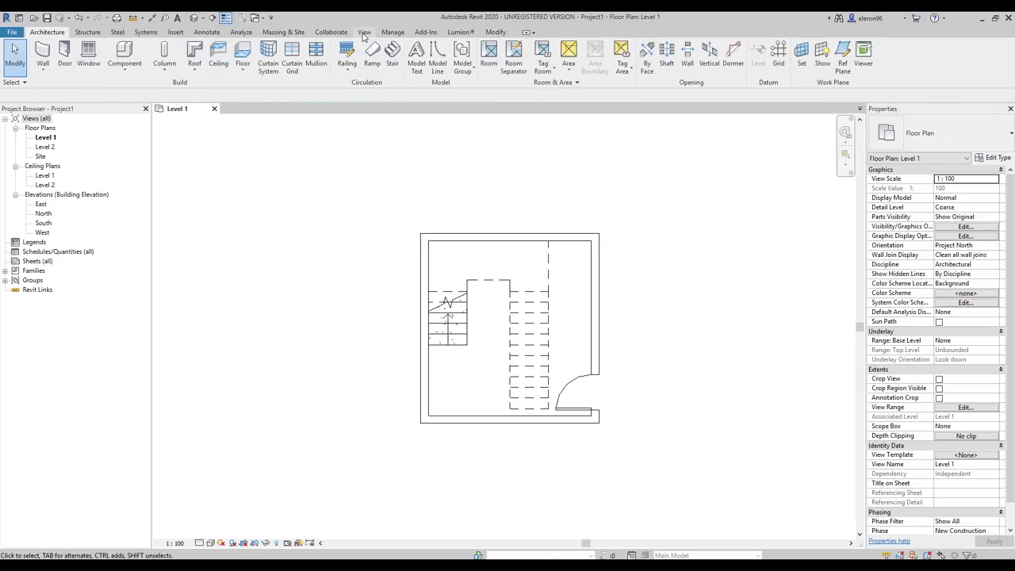
Create a north-south section through the east run, looking east and crossing the whole stairwell, and open its view
{"action": "key", "text": "alt+w"}
{"action": "left_click", "coordinate": [356, 66]}
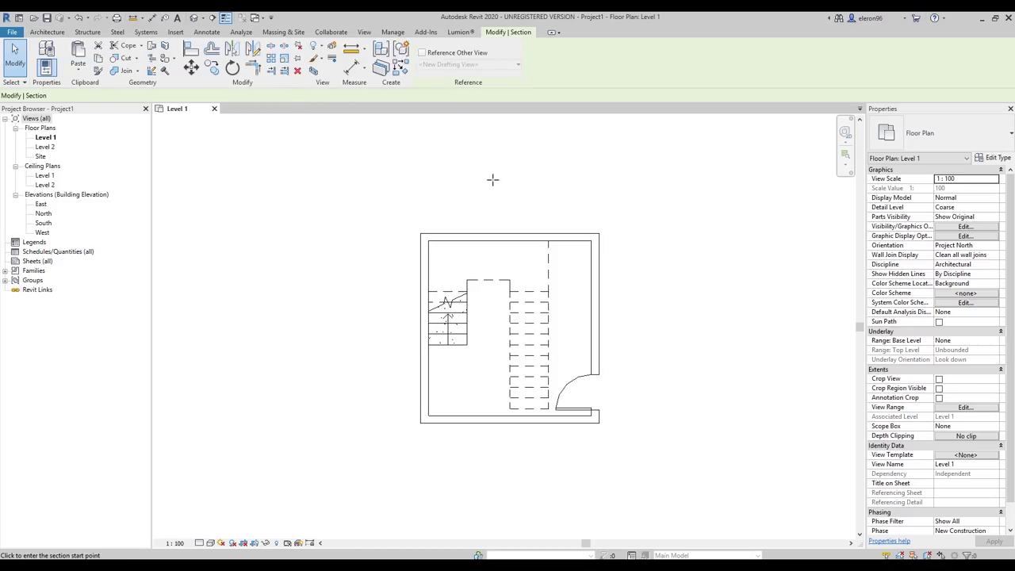
{"action": "left_click", "coordinate": [514, 178]}
{"action": "left_click", "coordinate": [513, 458]}
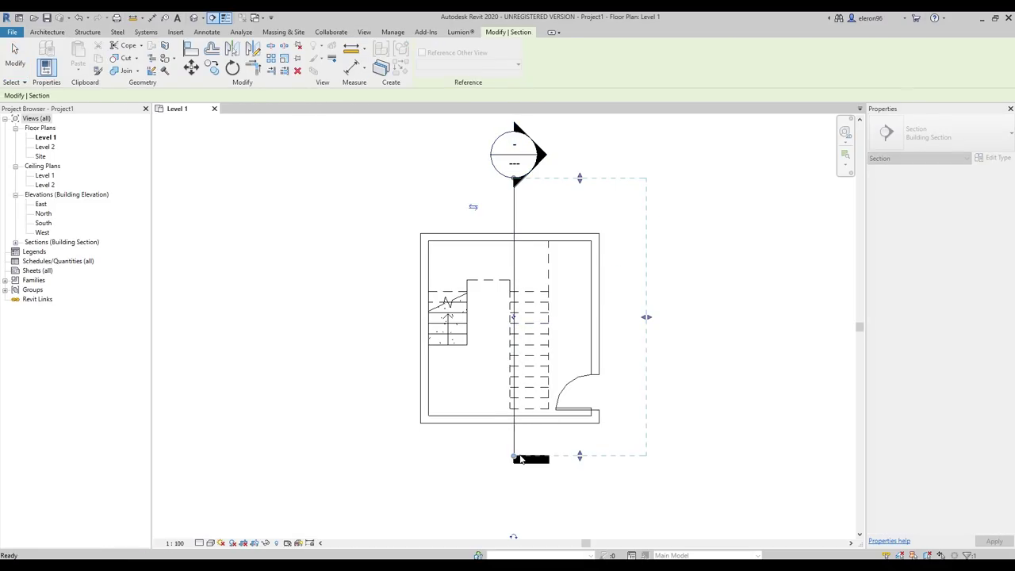
{"action": "key", "text": "Escape"}
{"action": "left_click", "coordinate": [515, 214]}
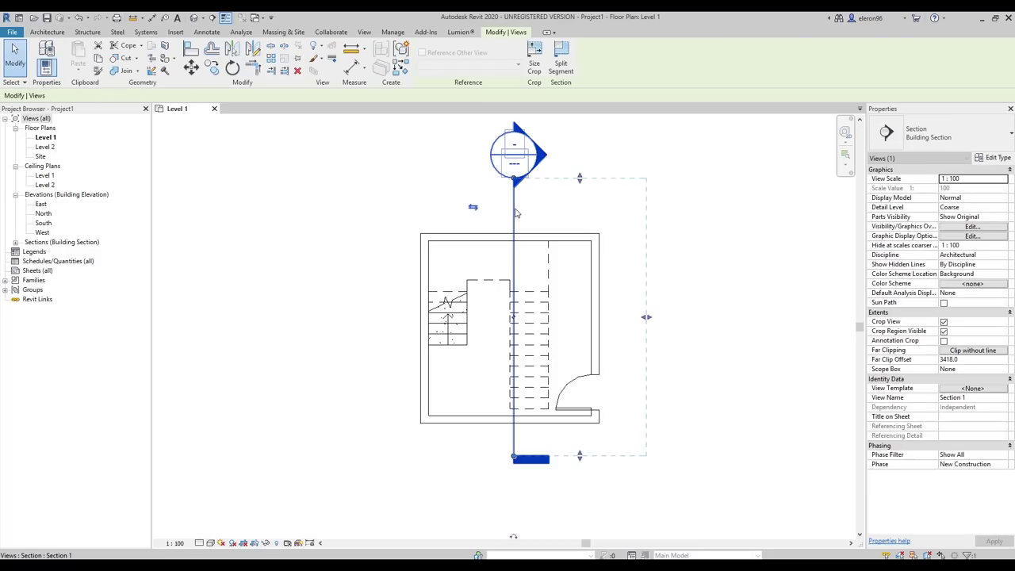
{"action": "right_click", "coordinate": [525, 142]}
{"action": "left_click", "coordinate": [607, 270]}
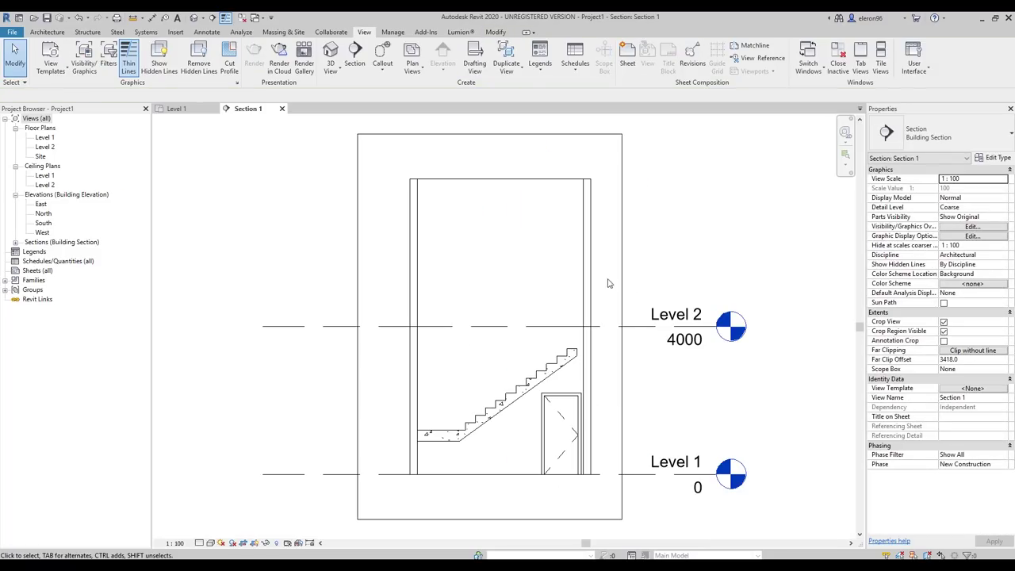
{"action": "scroll", "coordinate": [651, 306], "scroll_direction": "down", "scroll_amount": 4}
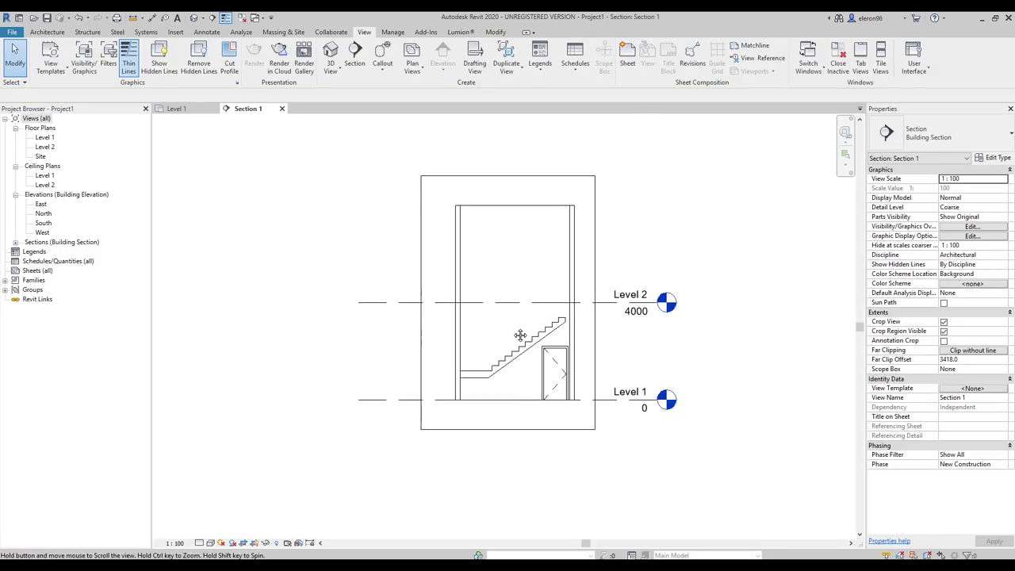
{"action": "scroll", "coordinate": [505, 341], "scroll_direction": "down", "scroll_amount": 1}
Move the section line west in the Level 1 plan so it cuts the west run, and return to the Section 1 view
{"action": "left_click", "coordinate": [188, 111]}
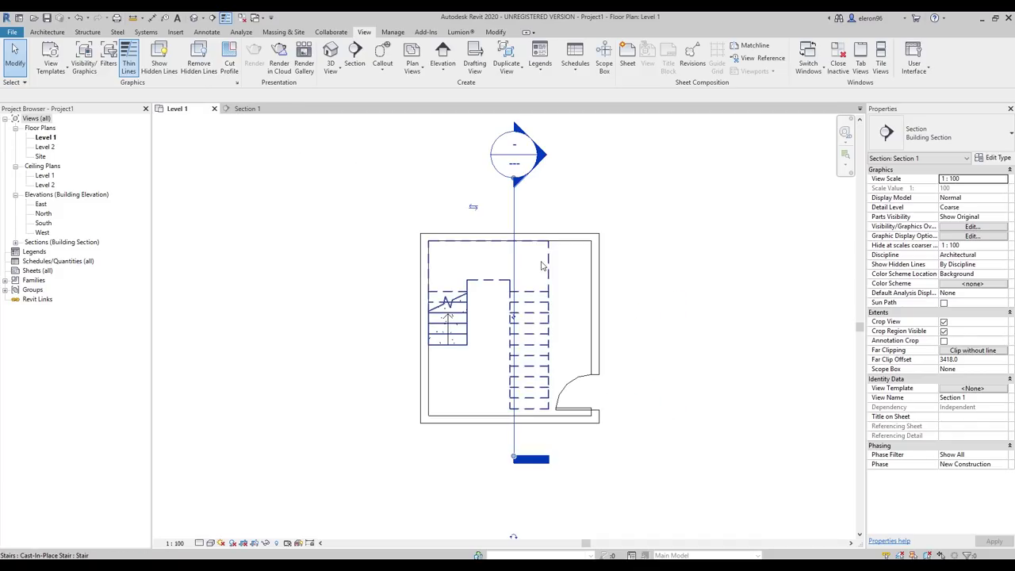
{"action": "left_click", "coordinate": [516, 258]}
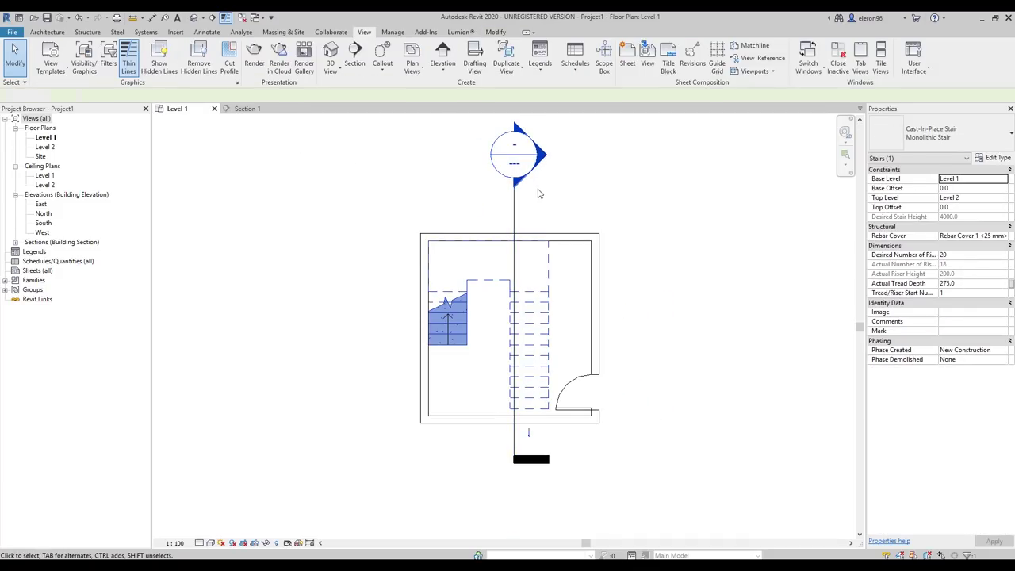
{"action": "key", "text": "Escape"}
{"action": "left_click", "coordinate": [514, 213]}
{"action": "left_click_drag", "start_coordinate": [514, 212], "coordinate": [458, 217]}
{"action": "left_click", "coordinate": [360, 126]}
{"action": "left_click", "coordinate": [247, 109]}
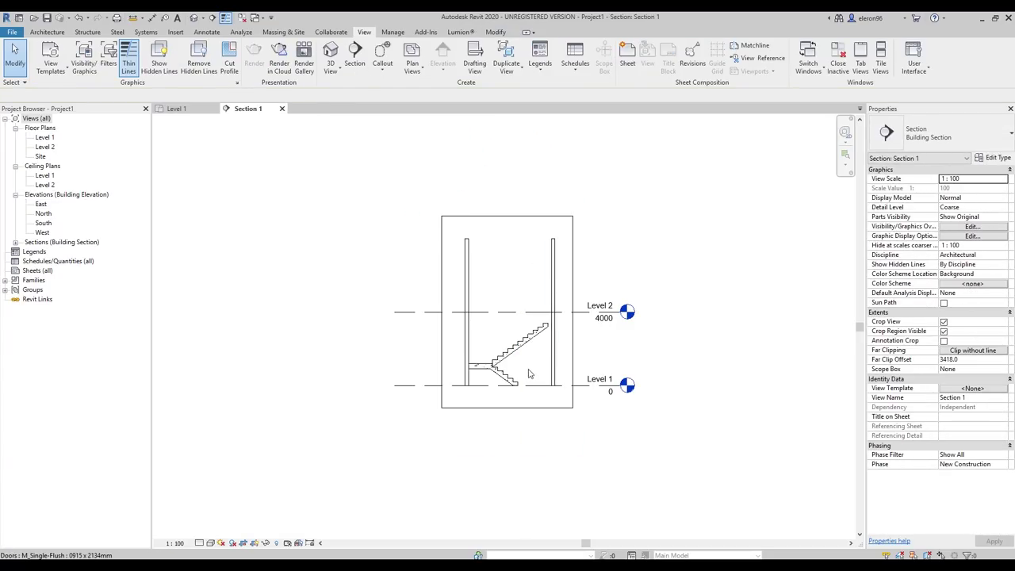
Reopen the stair for editing in the section view and raise the landing to a relative height of 2400 mm
{"action": "scroll", "coordinate": [564, 333], "scroll_direction": "up", "scroll_amount": 5}
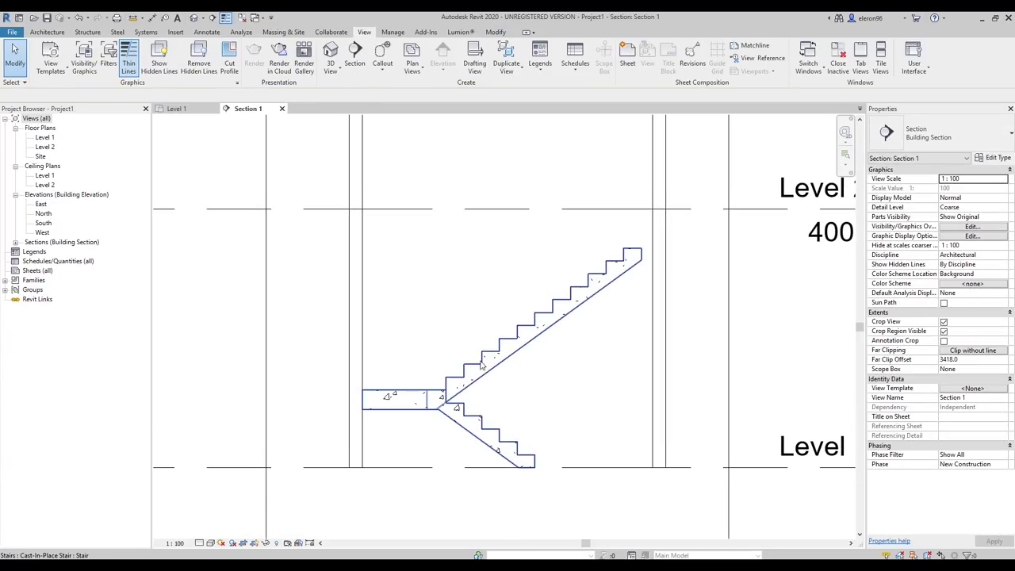
{"action": "left_click", "coordinate": [429, 395]}
{"action": "left_click", "coordinate": [427, 60]}
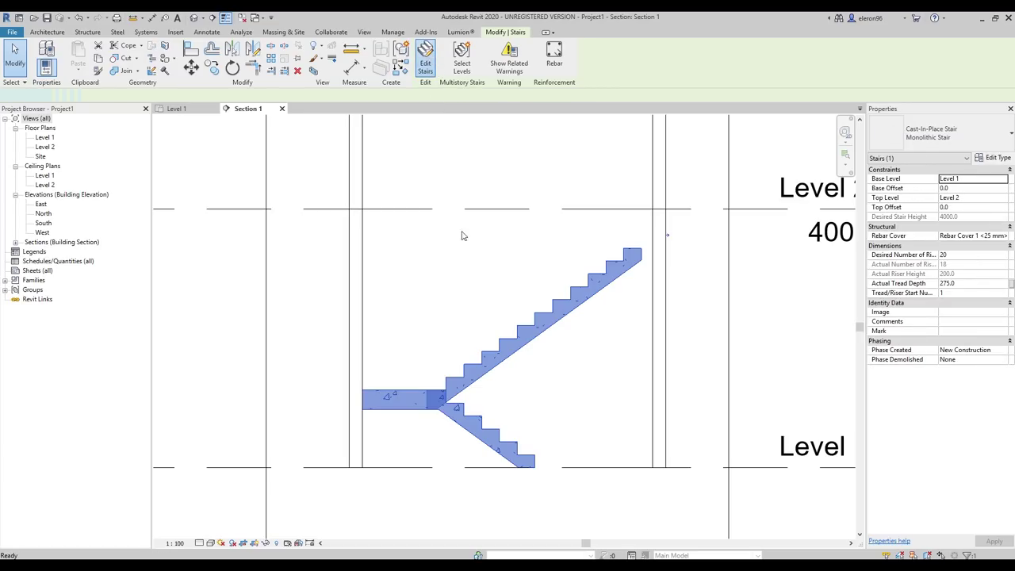
{"action": "left_click", "coordinate": [401, 396]}
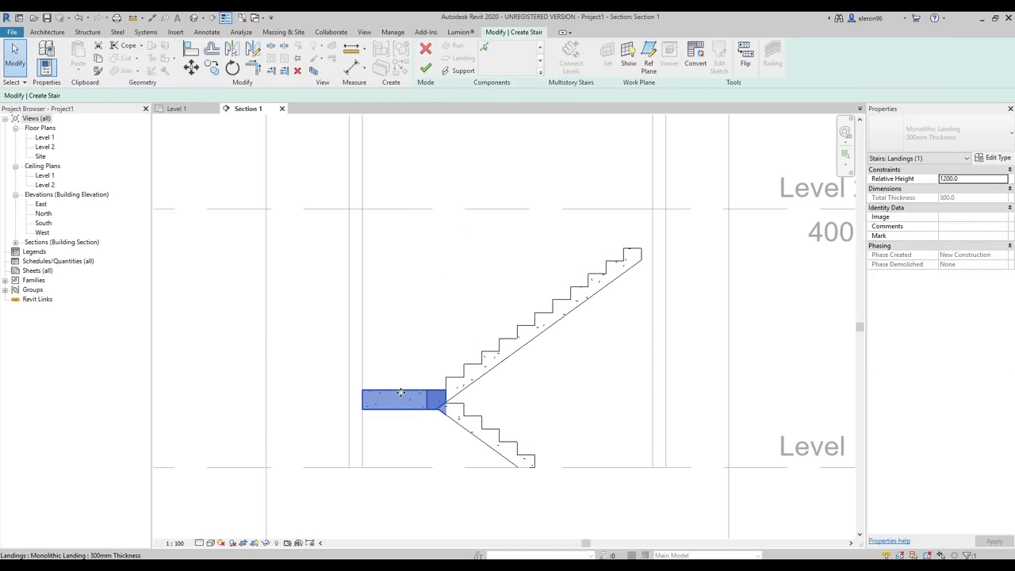
{"action": "left_click_drag", "start_coordinate": [400, 378], "coordinate": [405, 318]}
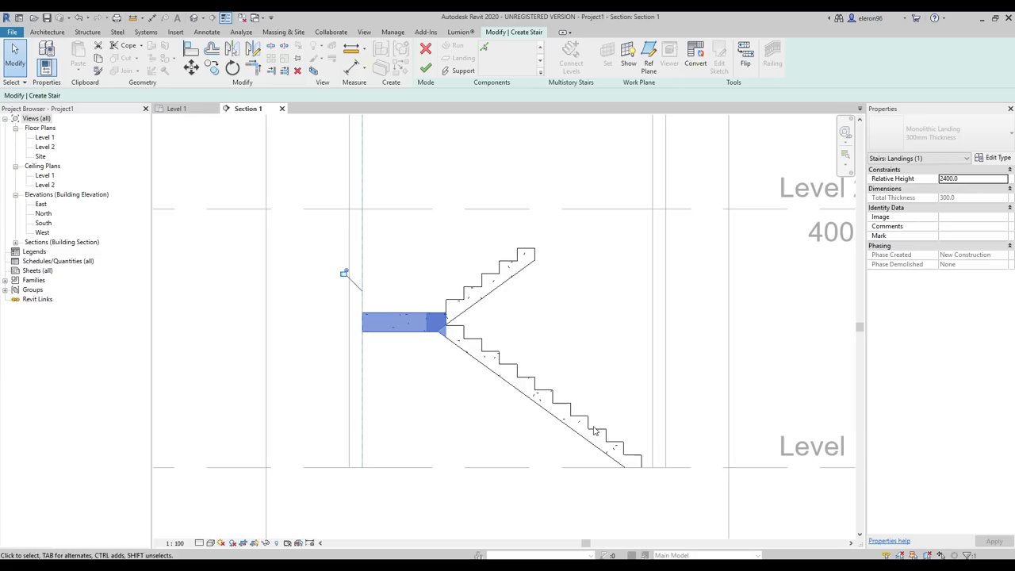
Extend the free end of the upper run in the section view until the run has nine risers
{"action": "left_click", "coordinate": [506, 284]}
{"action": "left_click_drag", "start_coordinate": [519, 241], "coordinate": [581, 235]}
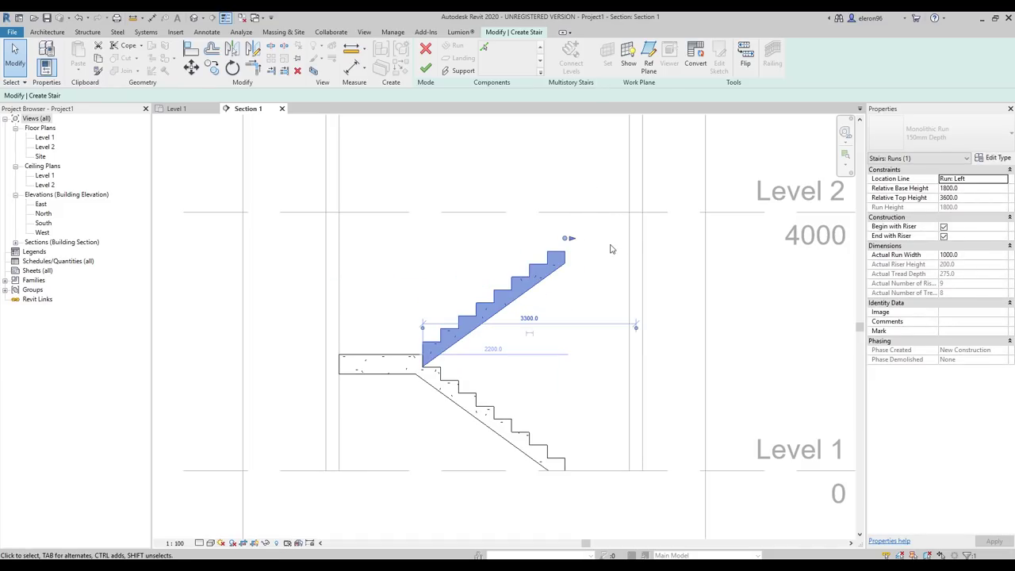
{"action": "scroll", "coordinate": [593, 263], "scroll_direction": "down", "scroll_amount": 1}
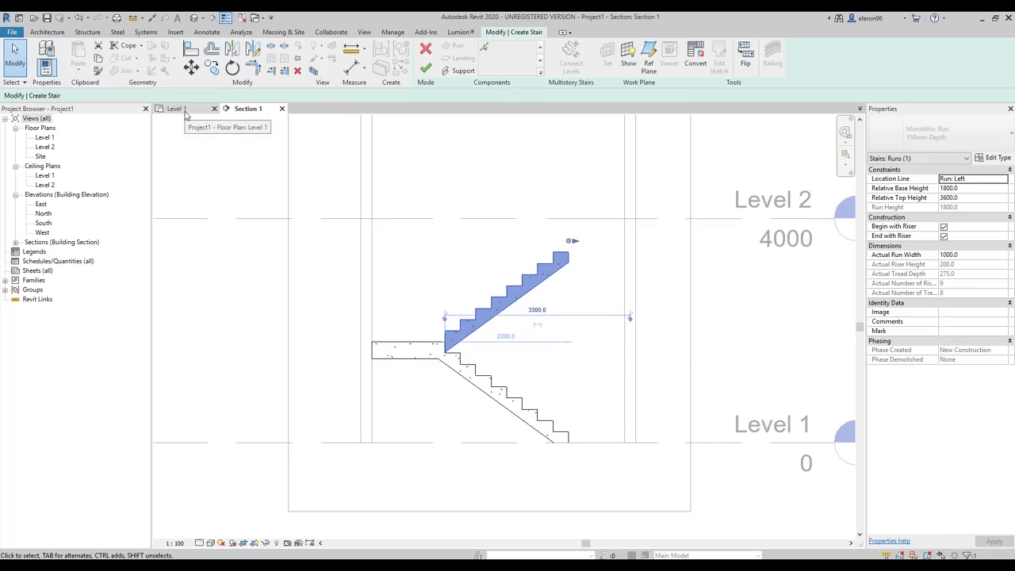
Stretch the east run's south end in the Level 1 plan until the run has 12 risers and is 3025 mm long
{"action": "left_click", "coordinate": [184, 114]}
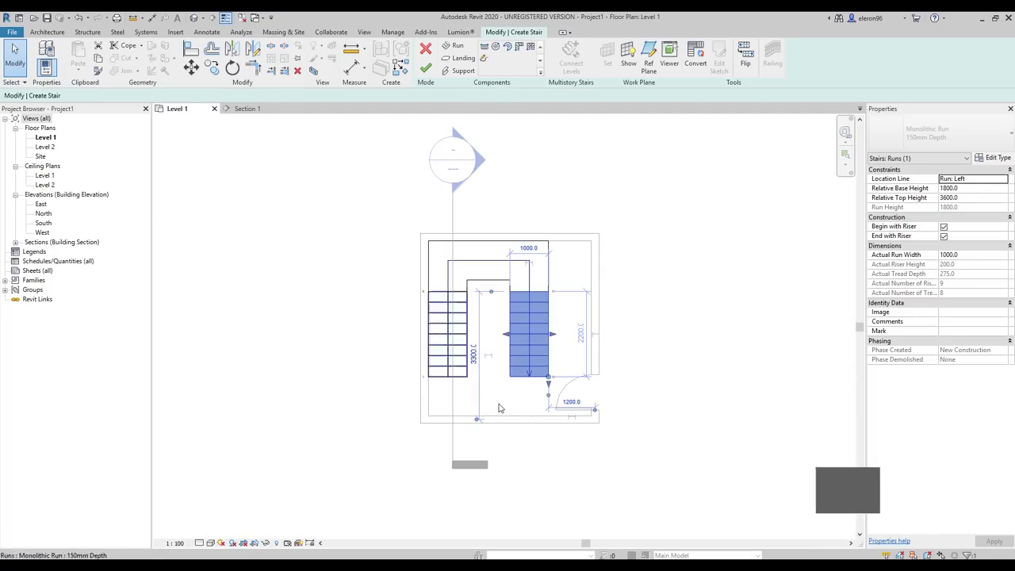
{"action": "scroll", "coordinate": [523, 396], "scroll_direction": "up", "scroll_amount": 5}
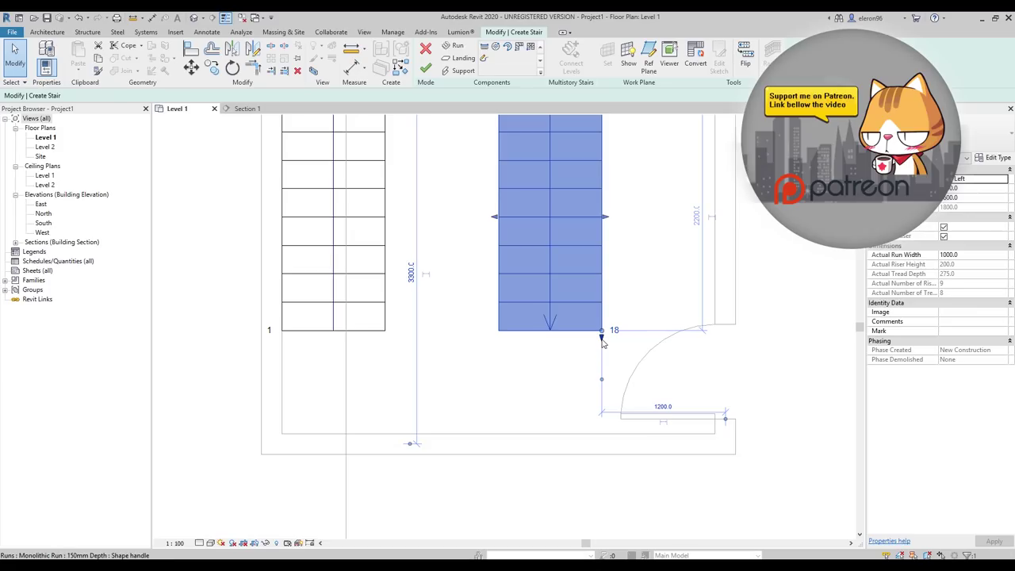
{"action": "left_click_drag", "start_coordinate": [602, 333], "coordinate": [599, 416]}
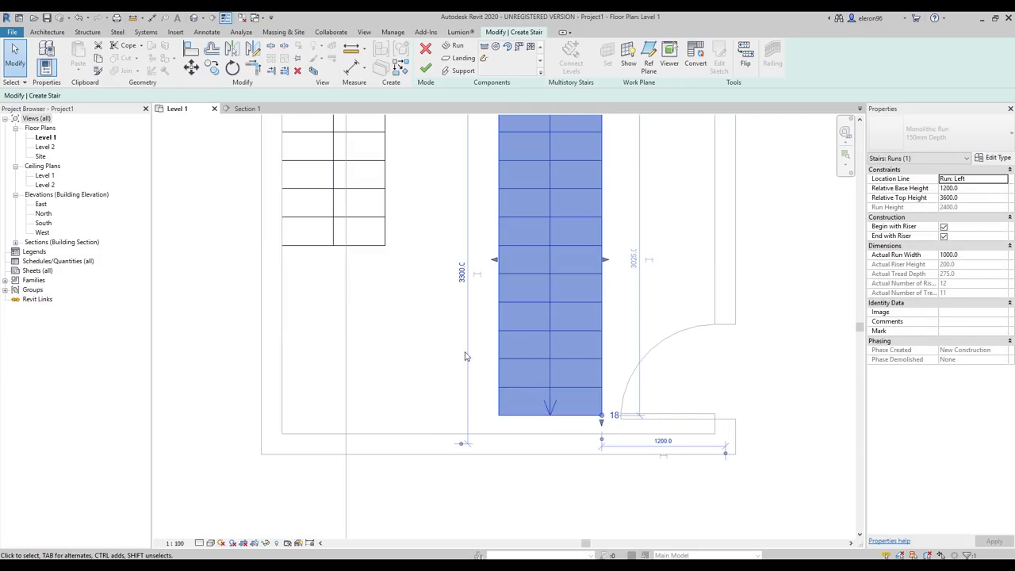
Raise the landing to a relative height of 2200 mm in the Section 1 view
{"action": "left_click", "coordinate": [249, 112]}
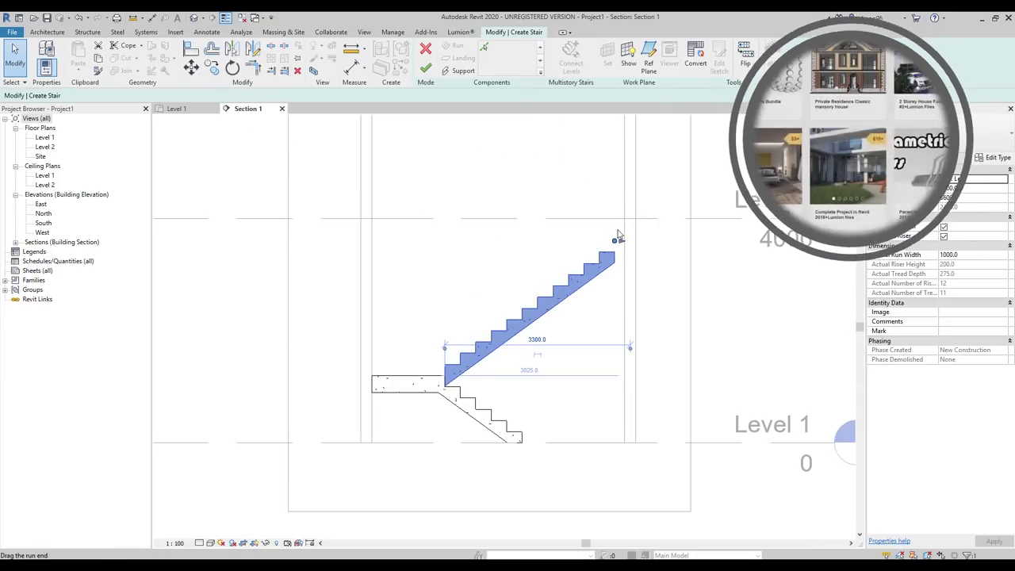
{"action": "left_click_drag", "start_coordinate": [394, 381], "coordinate": [399, 334]}
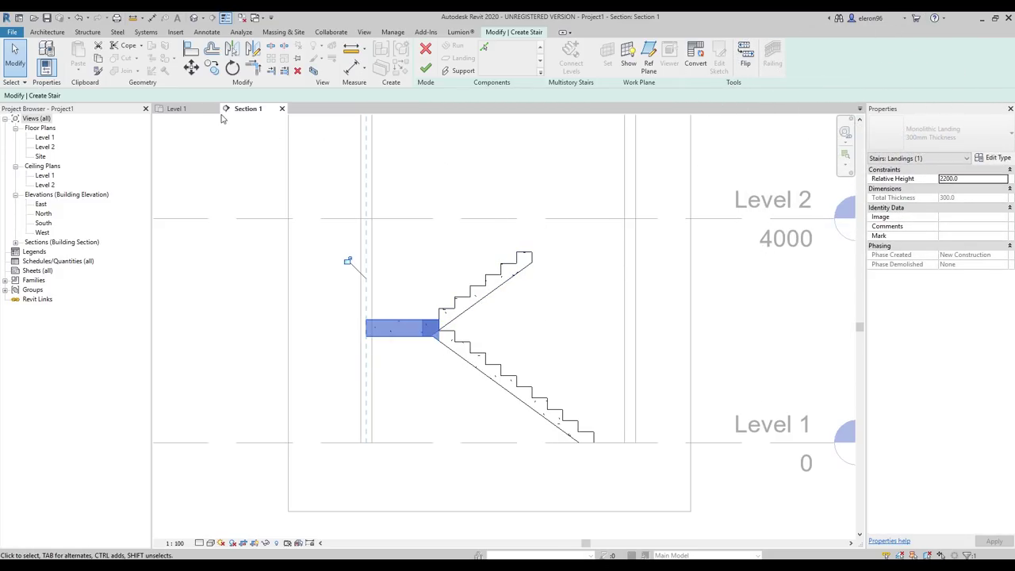
Stretch the east run's south end in the Level 1 plan until the run has 11 risers and is 2750 mm long
{"action": "left_click", "coordinate": [187, 113]}
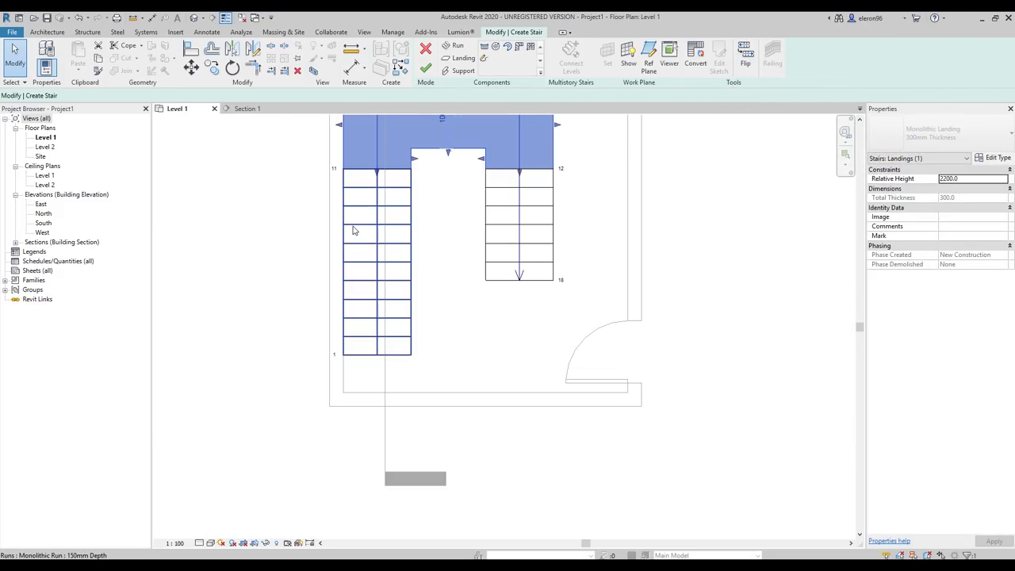
{"action": "left_click", "coordinate": [490, 271]}
{"action": "scroll", "coordinate": [507, 273], "scroll_direction": "up", "scroll_amount": 2}
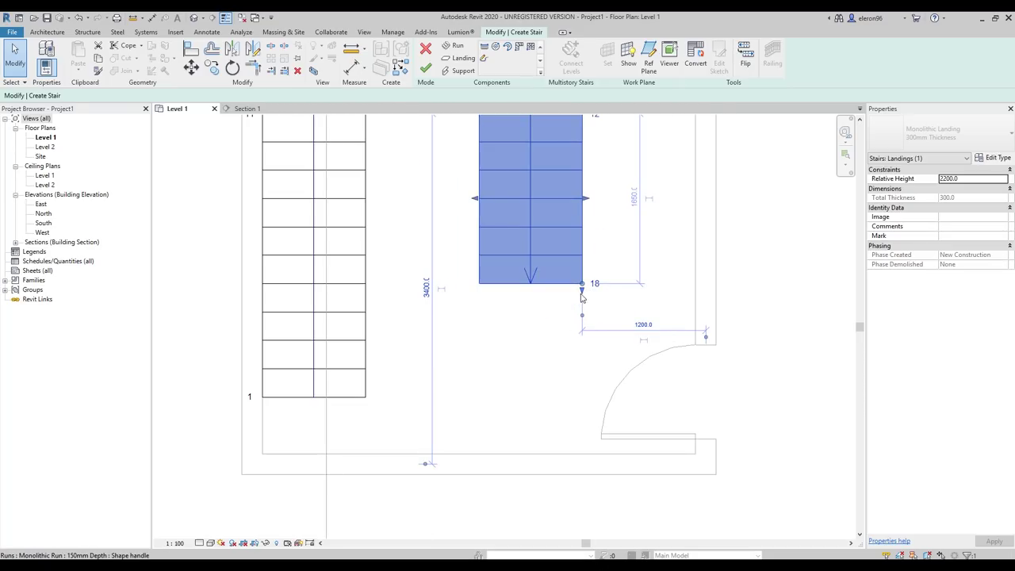
{"action": "mouse_move", "coordinate": [581, 308]}
{"action": "left_mouse_down"}
{"action": "mouse_move", "coordinate": [582, 337]}
{"action": "mouse_move", "coordinate": [582, 285]}
{"action": "mouse_move", "coordinate": [581, 313]}
{"action": "left_mouse_up"}
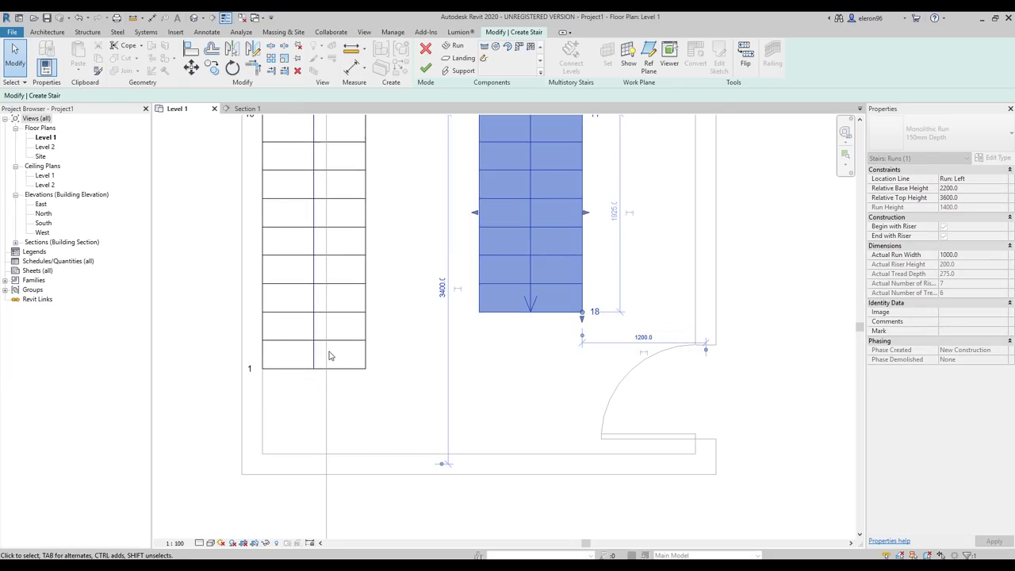
{"action": "left_click", "coordinate": [582, 315]}
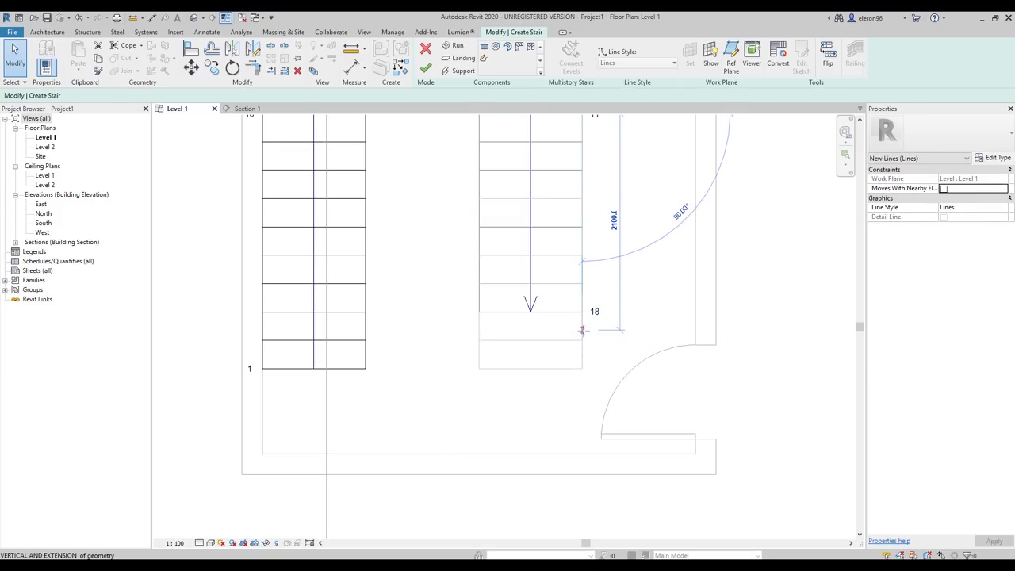
{"action": "left_click_drag", "start_coordinate": [582, 367], "coordinate": [585, 397]}
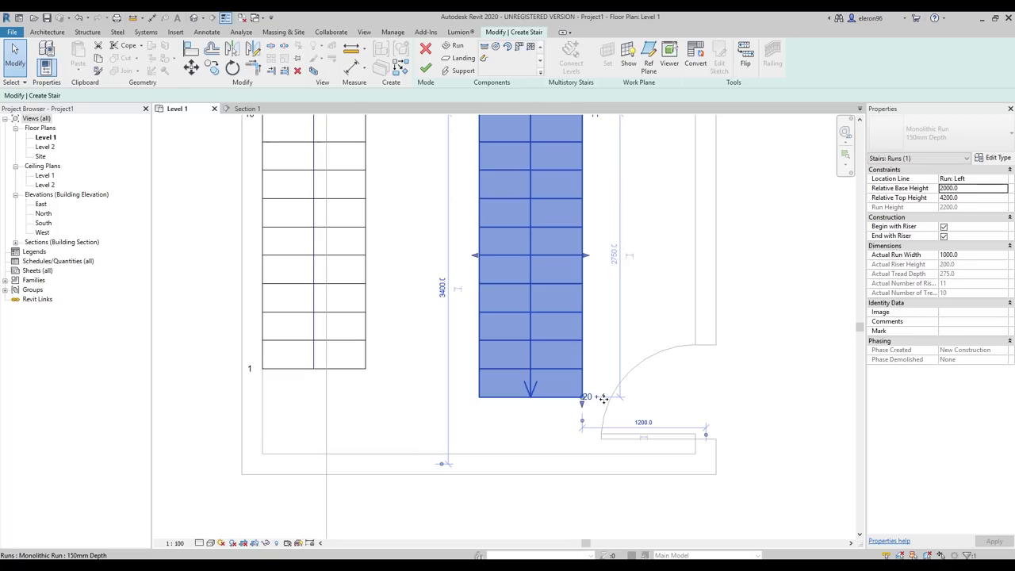
Check the extended upper run in the Section 1 view, finish editing the stair and return to the Level 1 plan
{"action": "left_click", "coordinate": [247, 109]}
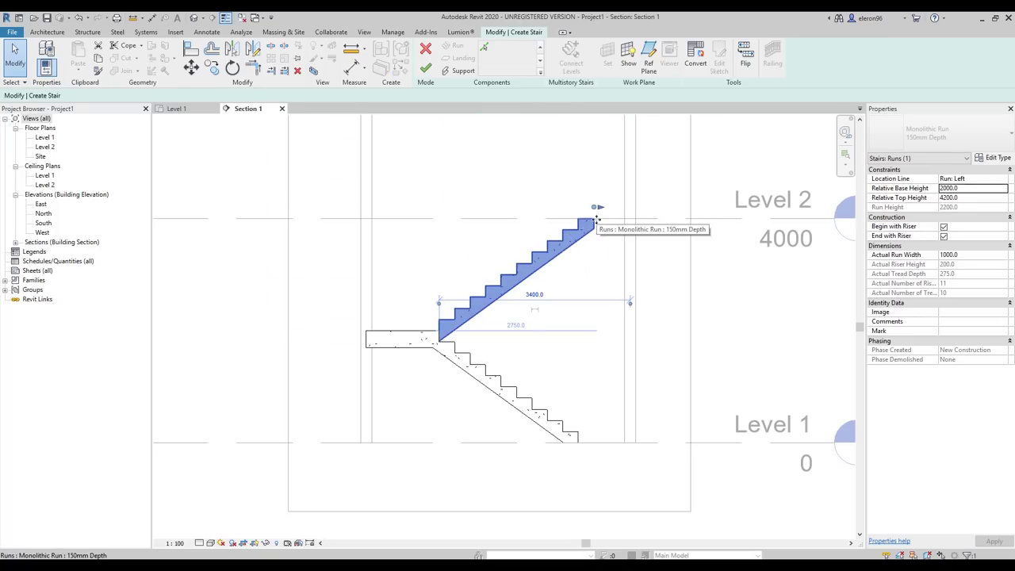
{"action": "scroll", "coordinate": [578, 448], "scroll_direction": "up", "scroll_amount": 3}
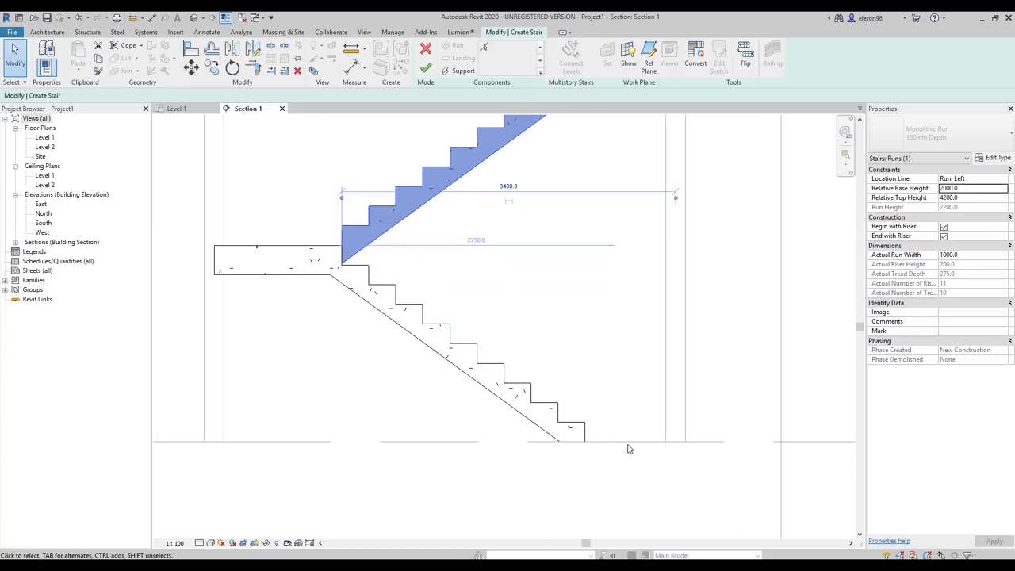
{"action": "scroll", "coordinate": [551, 320], "scroll_direction": "up", "scroll_amount": 3, "text": "ctrl"}
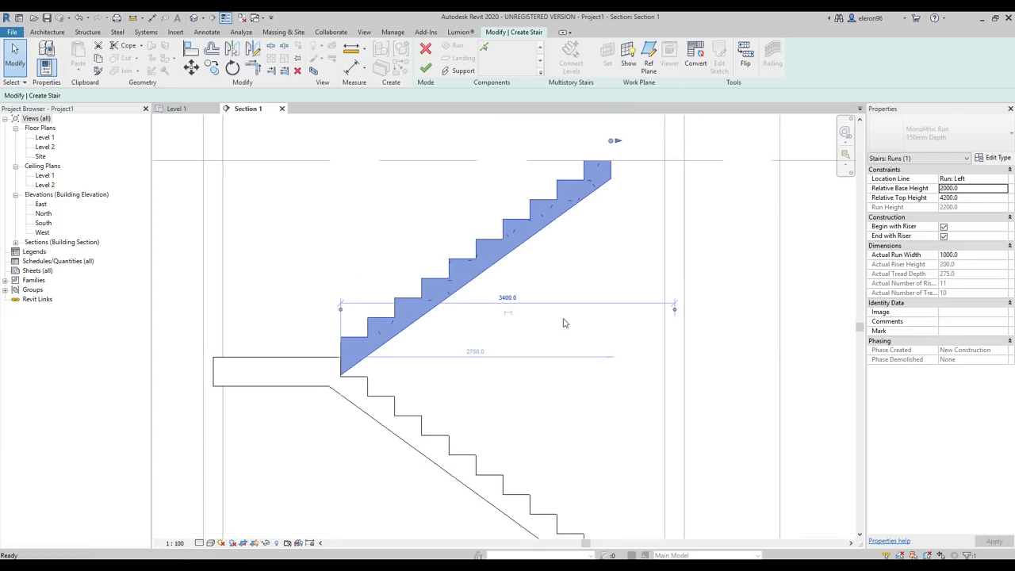
{"action": "scroll", "coordinate": [639, 208], "scroll_direction": "up", "scroll_amount": 1, "text": "ctrl"}
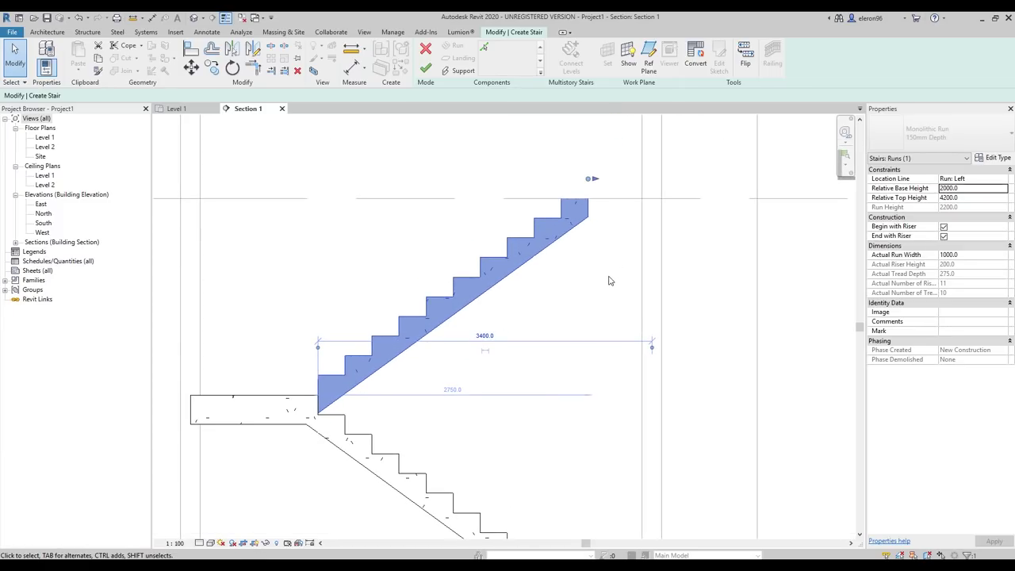
{"action": "scroll", "coordinate": [607, 256], "scroll_direction": "down", "scroll_amount": 3}
{"action": "left_click", "coordinate": [425, 68]}
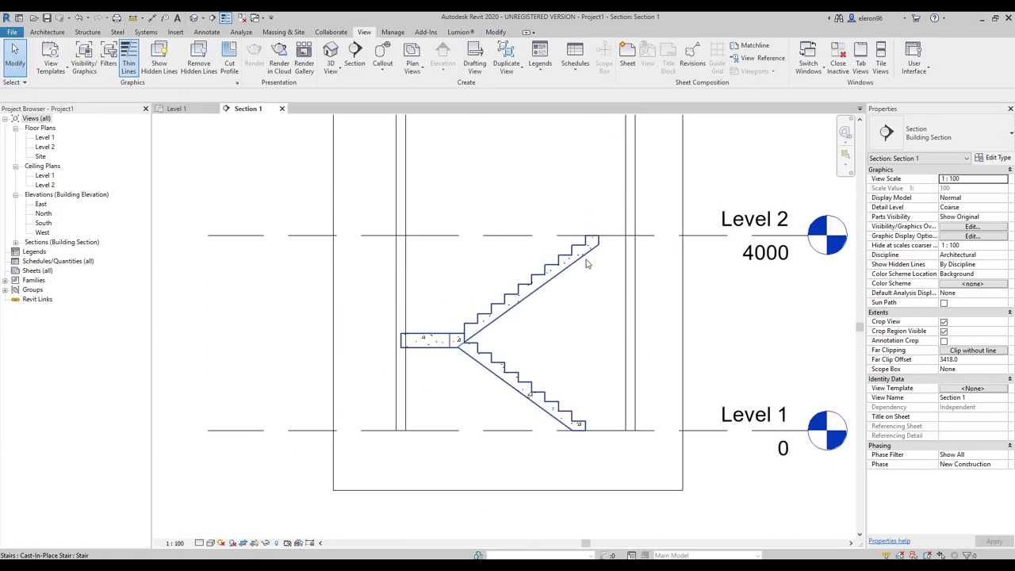
{"action": "scroll", "coordinate": [590, 246], "scroll_direction": "down", "scroll_amount": 3}
{"action": "left_click", "coordinate": [176, 108]}
{"action": "scroll", "coordinate": [559, 320], "scroll_direction": "down", "scroll_amount": 4}
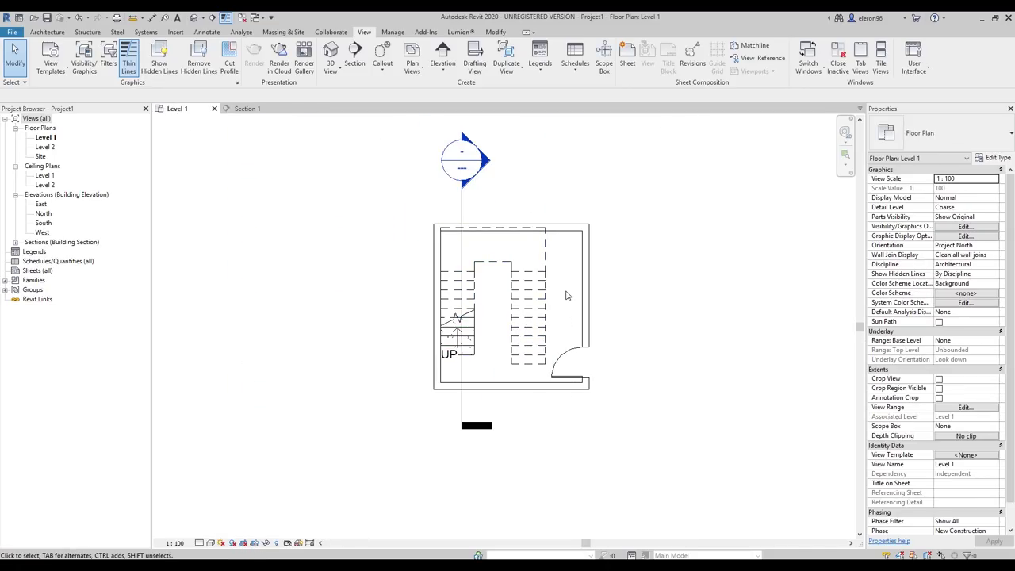
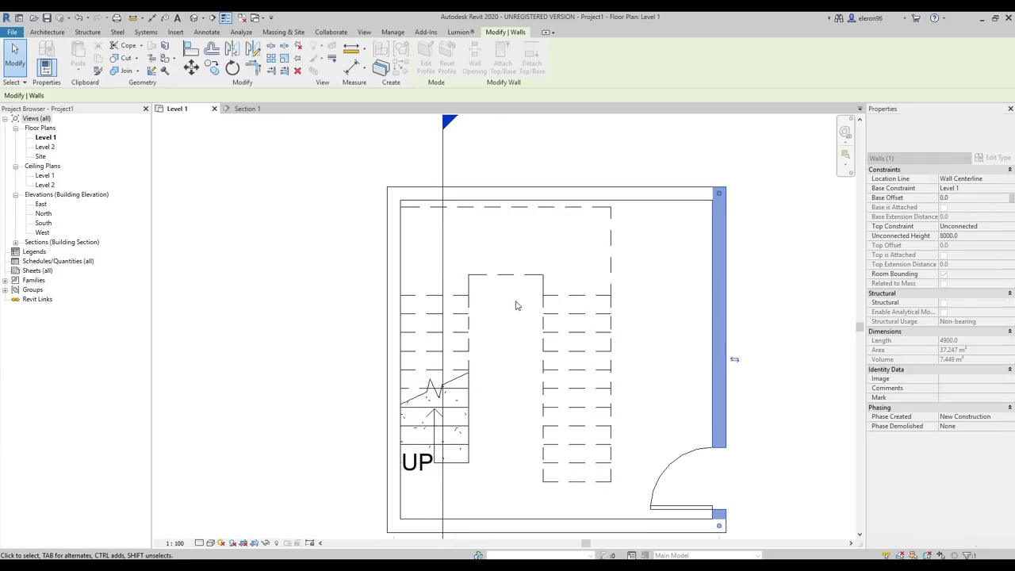
{"action": "left_click", "coordinate": [763, 313]}
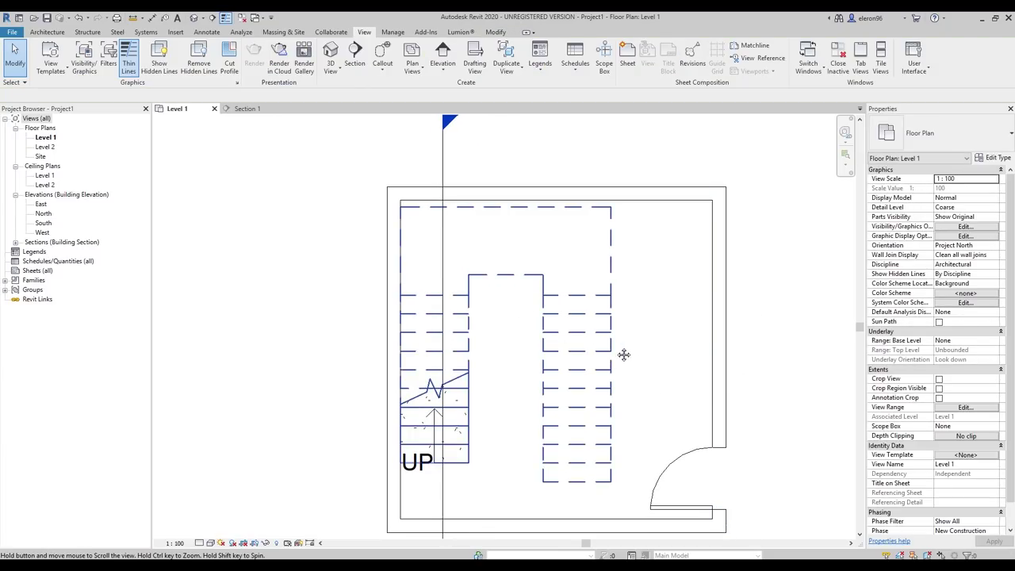
{"action": "scroll", "coordinate": [607, 349], "scroll_direction": "up", "scroll_amount": 3}
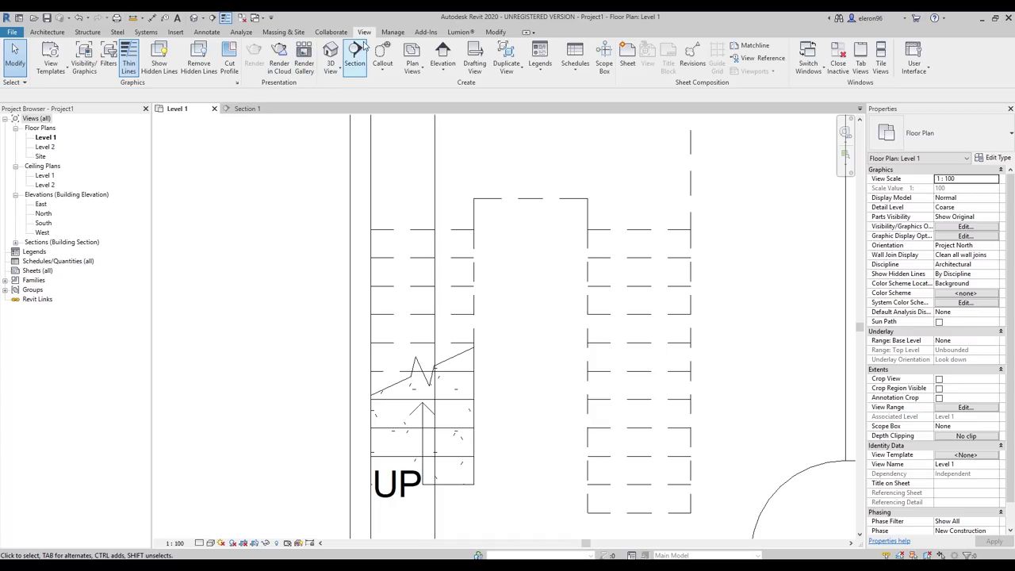
{"action": "left_click", "coordinate": [86, 64]}
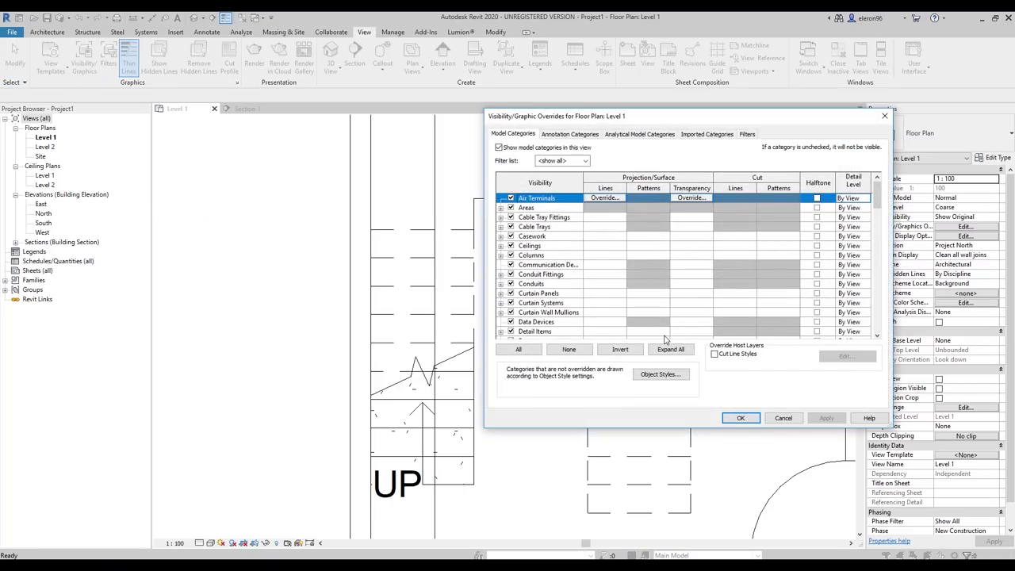
{"action": "left_click", "coordinate": [884, 117]}
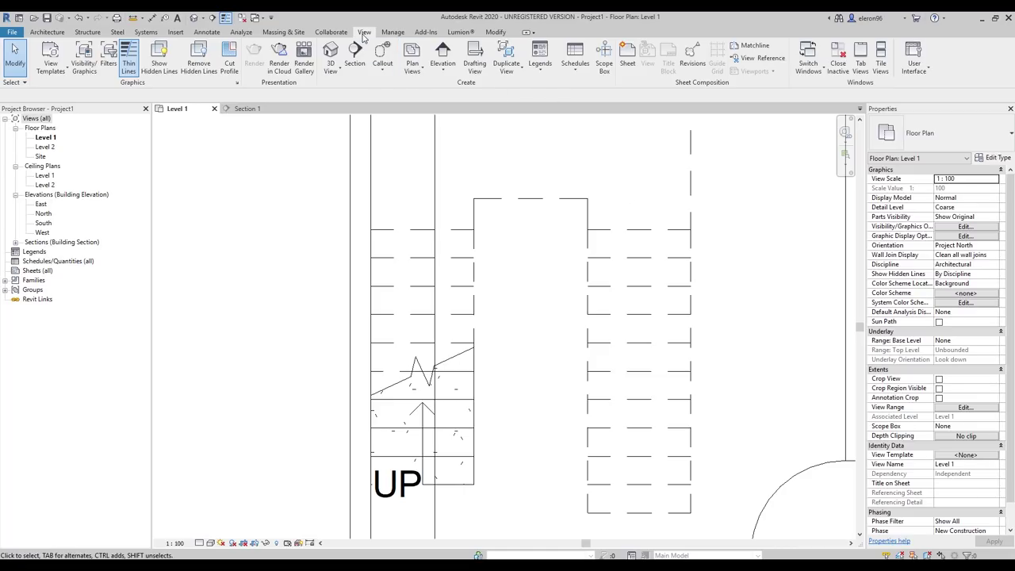
Open the Level 1 plan's visibility/graphic overrides and expand the Stairs model category with its subcategory names fully readable
{"action": "left_click", "coordinate": [84, 60]}
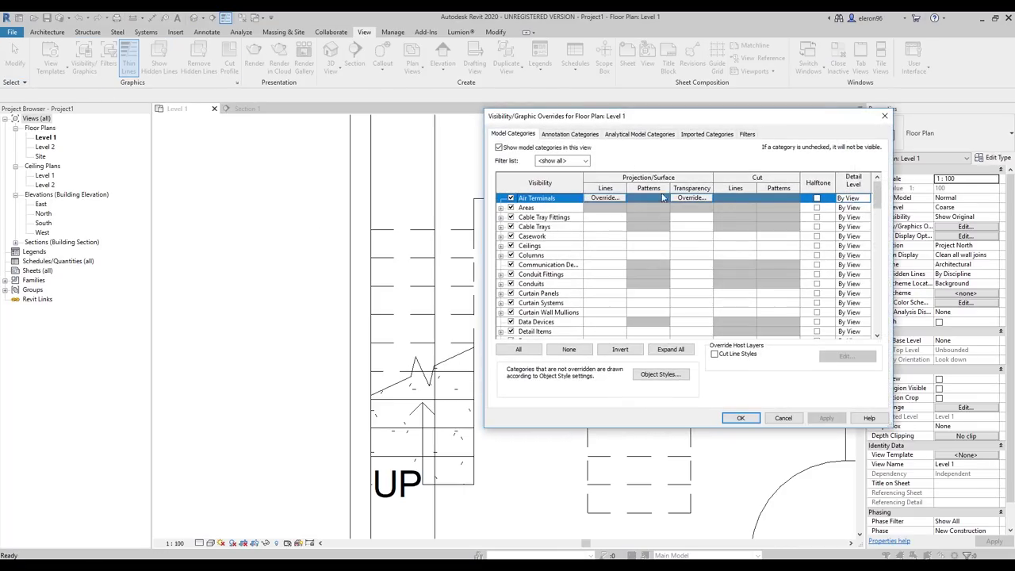
{"action": "left_click_drag", "start_coordinate": [886, 427], "coordinate": [886, 524]}
{"action": "scroll", "coordinate": [535, 285], "scroll_direction": "down", "scroll_amount": 2}
{"action": "scroll", "coordinate": [535, 285], "scroll_direction": "down", "scroll_amount": 10}
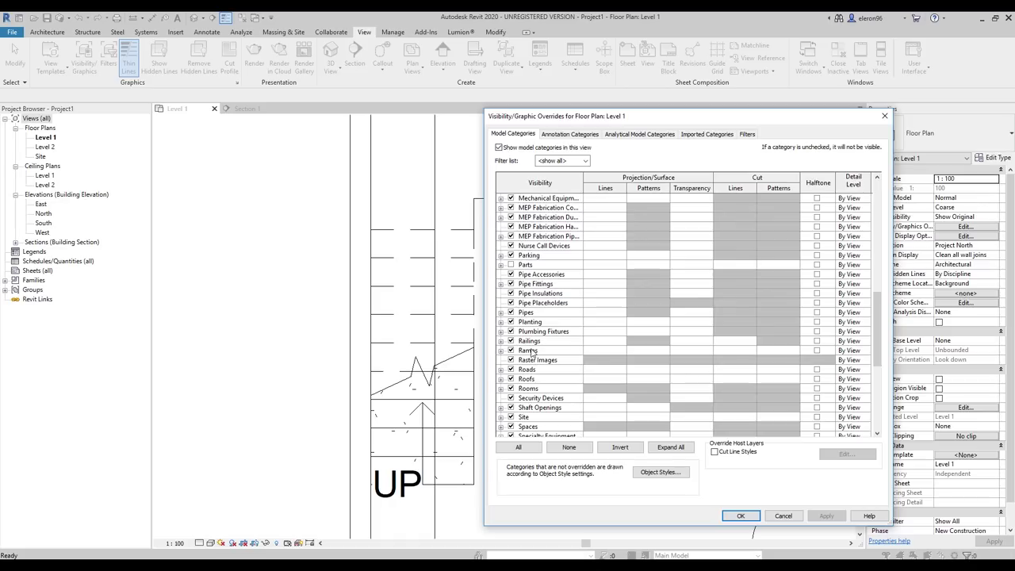
{"action": "scroll", "coordinate": [531, 351], "scroll_direction": "down", "scroll_amount": 2}
{"action": "scroll", "coordinate": [525, 393], "scroll_direction": "down", "scroll_amount": 1}
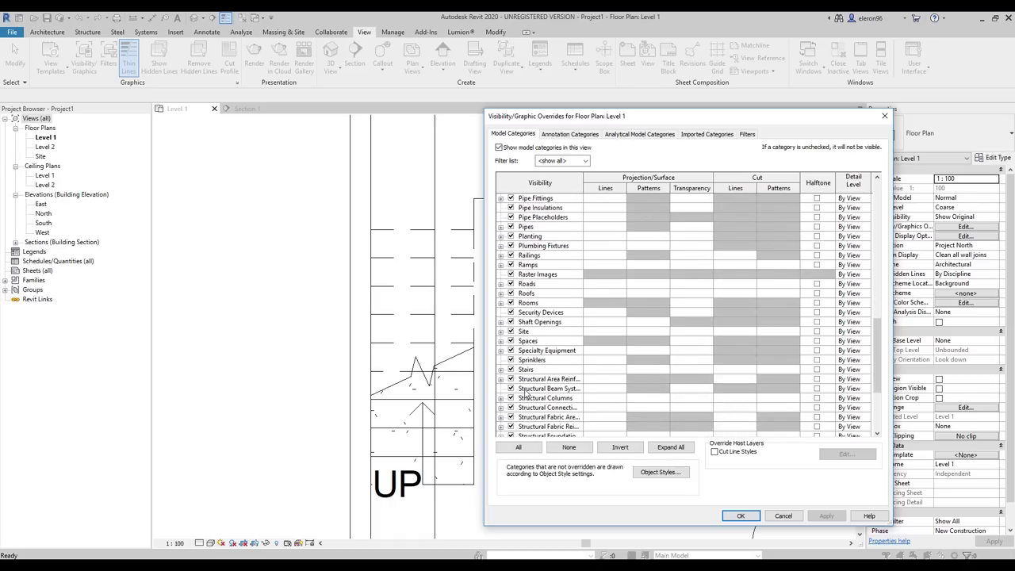
{"action": "left_click", "coordinate": [500, 369]}
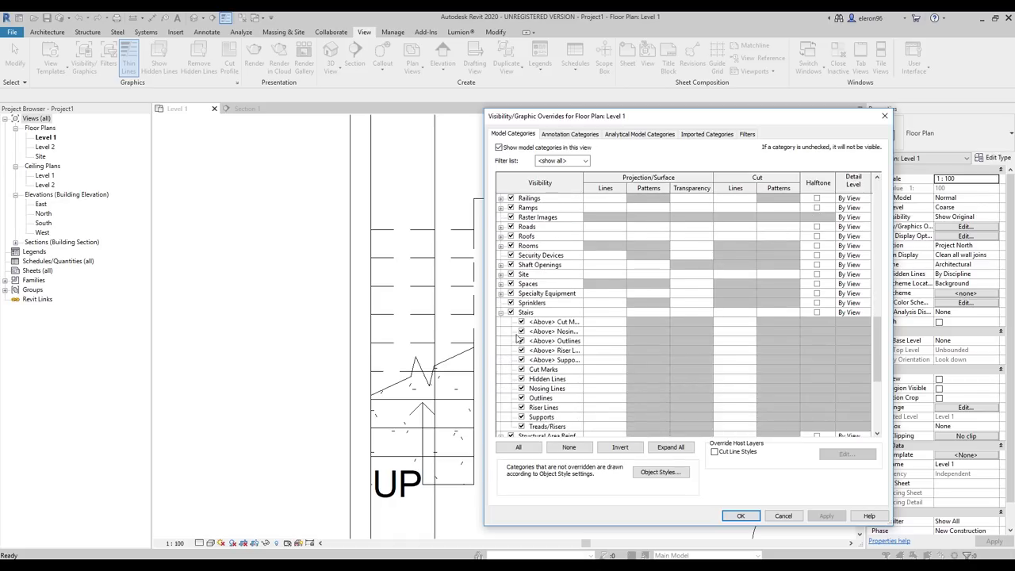
{"action": "scroll", "coordinate": [539, 269], "scroll_direction": "down", "scroll_amount": 3}
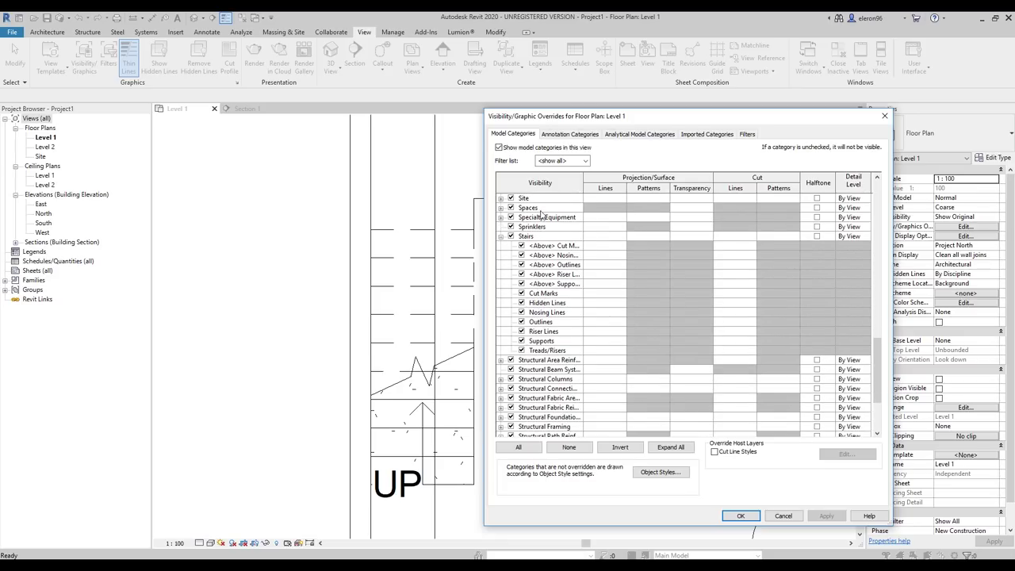
{"action": "left_click_drag", "start_coordinate": [569, 117], "coordinate": [626, 118]}
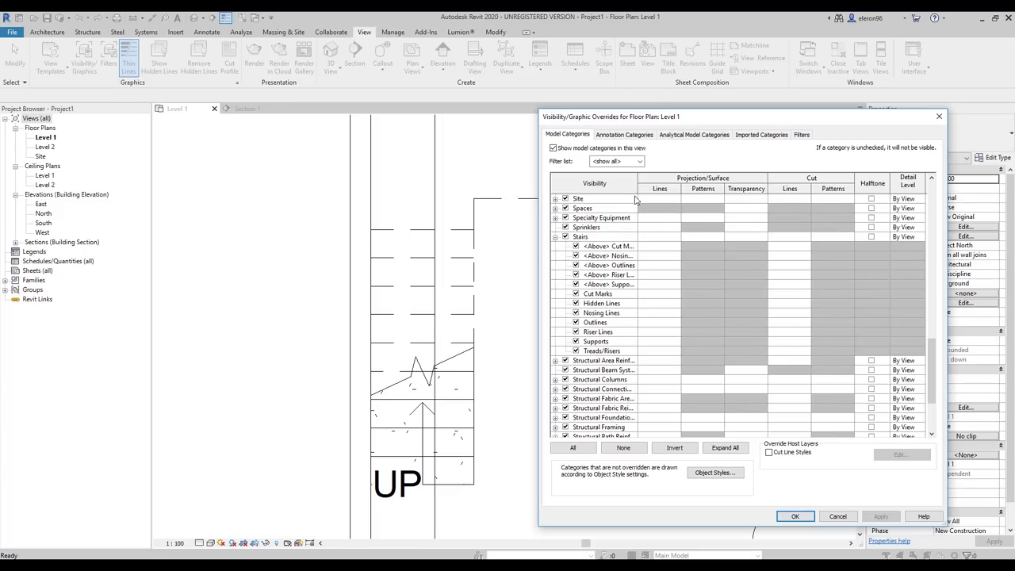
{"action": "left_click_drag", "start_coordinate": [636, 183], "coordinate": [672, 184]}
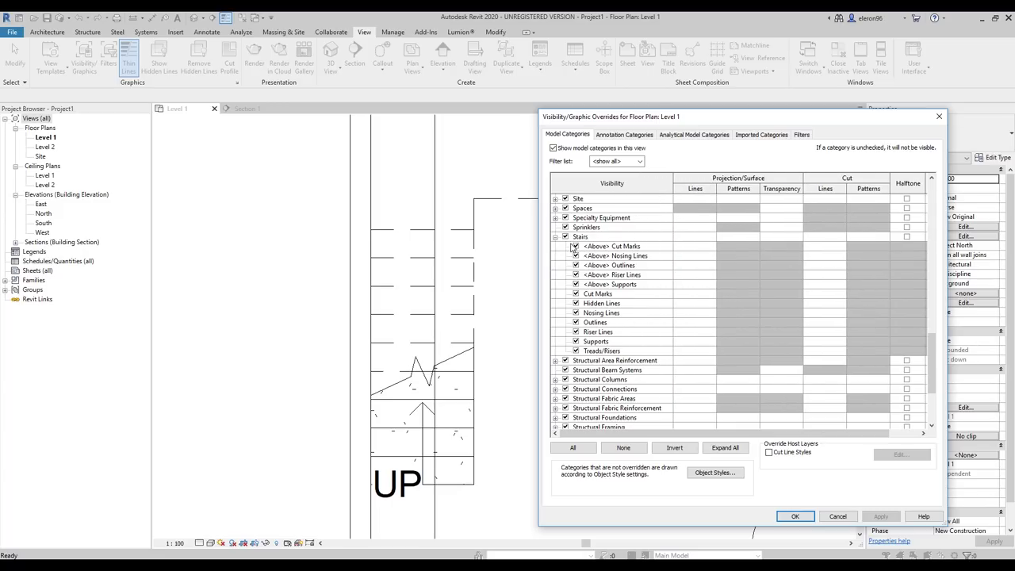
Hide the stairs' <Above> Cut Marks, Nosing Lines, Outlines, Riser Lines and Supports in the Level 1 plan and apply
{"action": "left_click", "coordinate": [576, 246]}
{"action": "left_click", "coordinate": [576, 256]}
{"action": "left_click", "coordinate": [575, 265]}
{"action": "left_click", "coordinate": [576, 274]}
{"action": "left_click", "coordinate": [575, 284]}
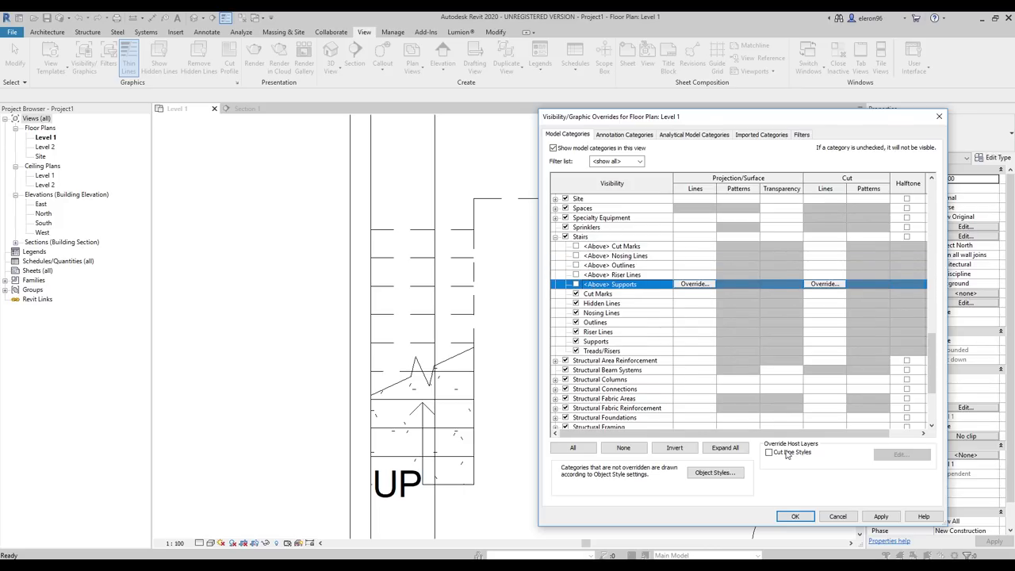
{"action": "left_click", "coordinate": [880, 516]}
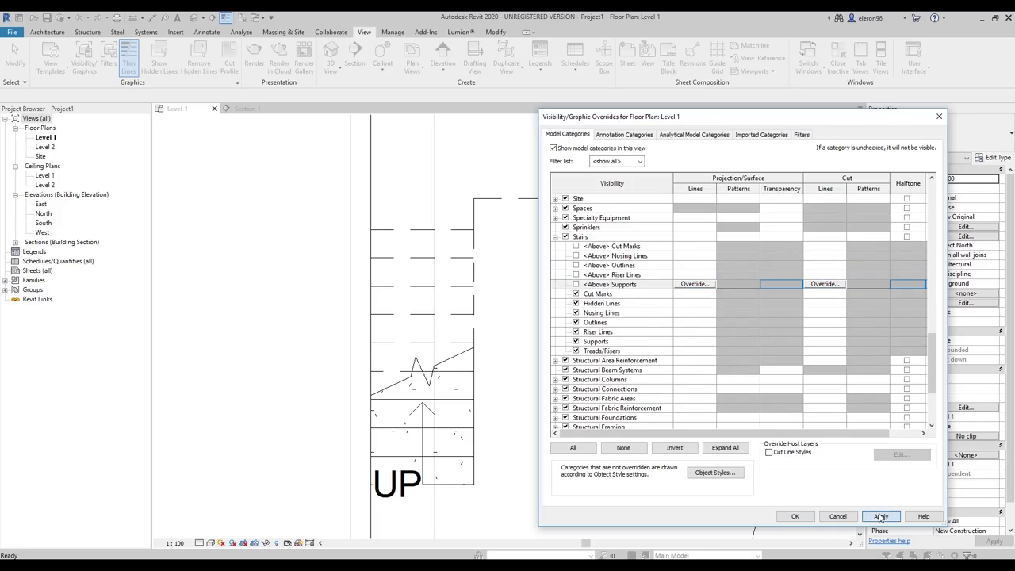
Show the stairs' <Above> Cut Marks and <Above> Supports again, keep <Above> Nosing Lines, Outlines and Riser Lines hidden, and apply
{"action": "left_click_drag", "start_coordinate": [651, 122], "coordinate": [603, 119]}
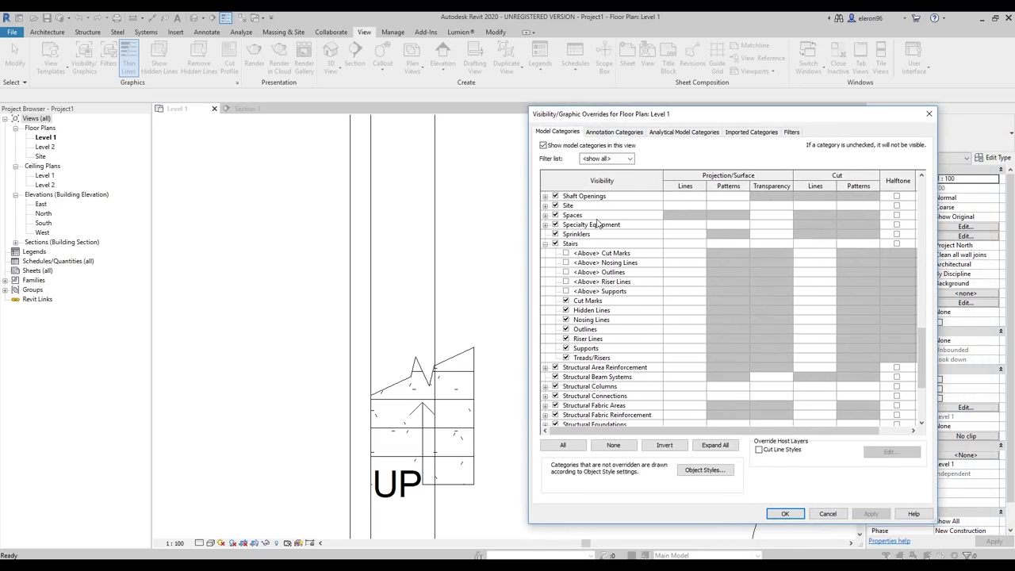
{"action": "left_click", "coordinate": [565, 253]}
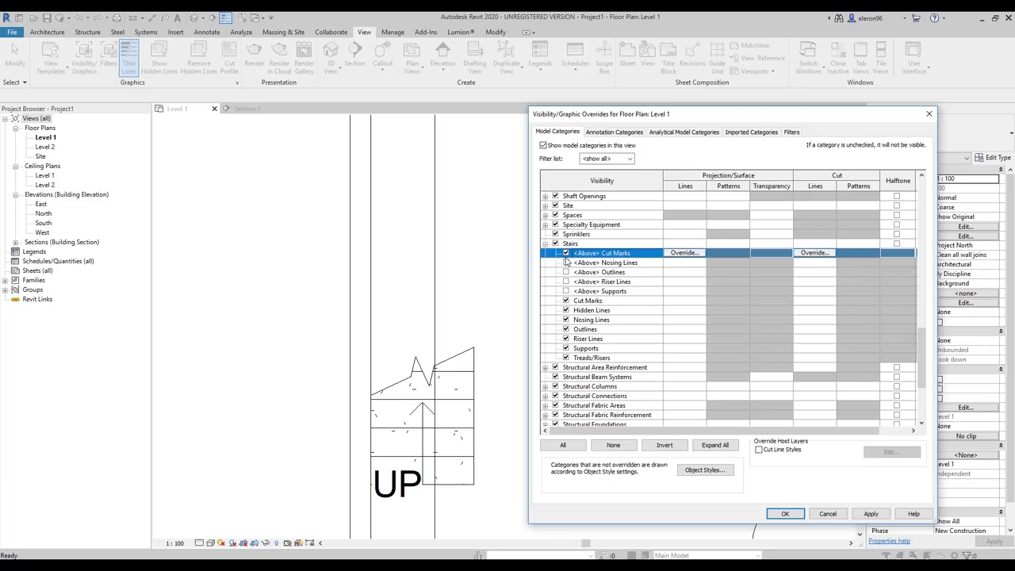
{"action": "left_click", "coordinate": [565, 263]}
{"action": "left_click", "coordinate": [565, 272]}
{"action": "left_click", "coordinate": [566, 291]}
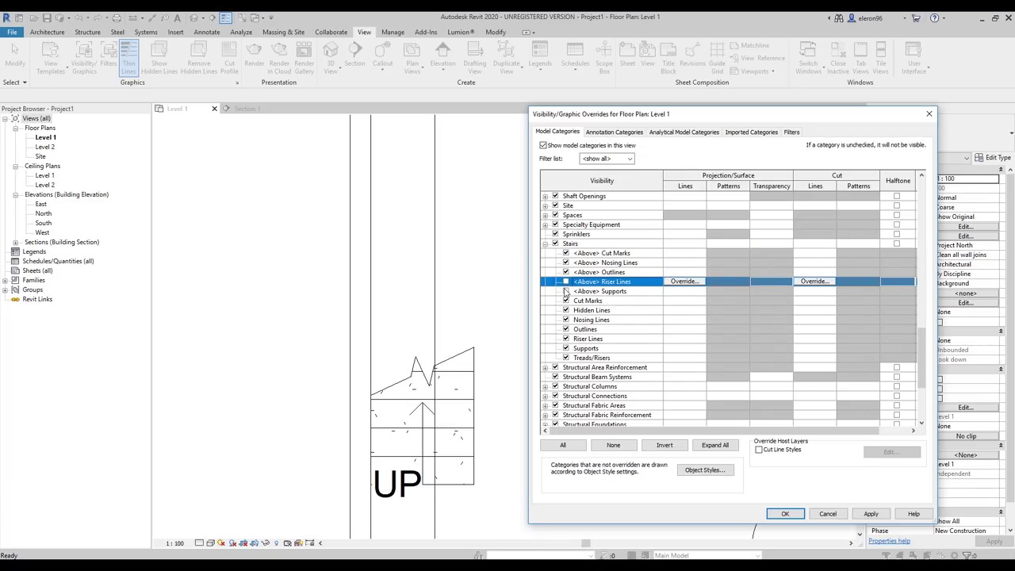
{"action": "left_click", "coordinate": [565, 281]}
{"action": "left_click", "coordinate": [566, 262]}
{"action": "left_click", "coordinate": [565, 272]}
{"action": "left_click", "coordinate": [565, 282]}
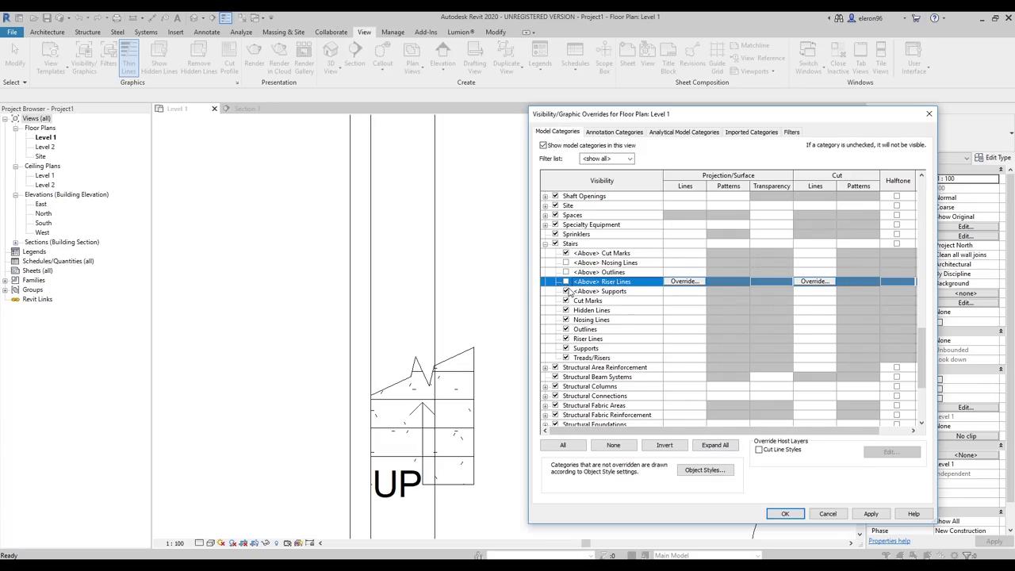
{"action": "left_click", "coordinate": [870, 513]}
Try showing the stairs' <Above> Nosing Lines and <Above> Outlines one at a time, with <Above> Riser Lines hidden, applying each setting
{"action": "left_click", "coordinate": [565, 273]}
{"action": "left_click", "coordinate": [870, 514]}
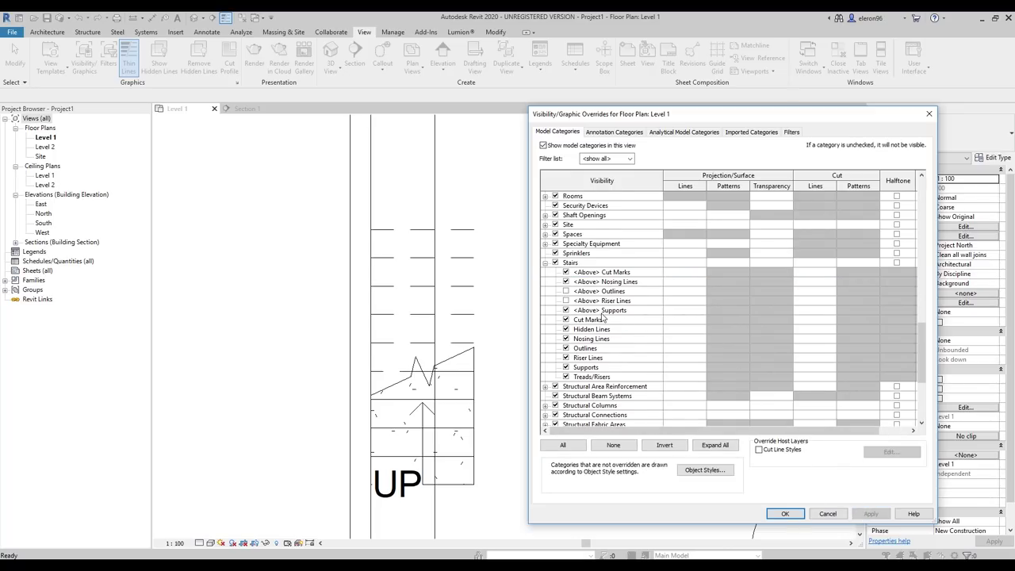
{"action": "left_click", "coordinate": [565, 281]}
{"action": "left_click", "coordinate": [565, 301]}
{"action": "left_click", "coordinate": [565, 301]}
{"action": "left_click", "coordinate": [870, 514]}
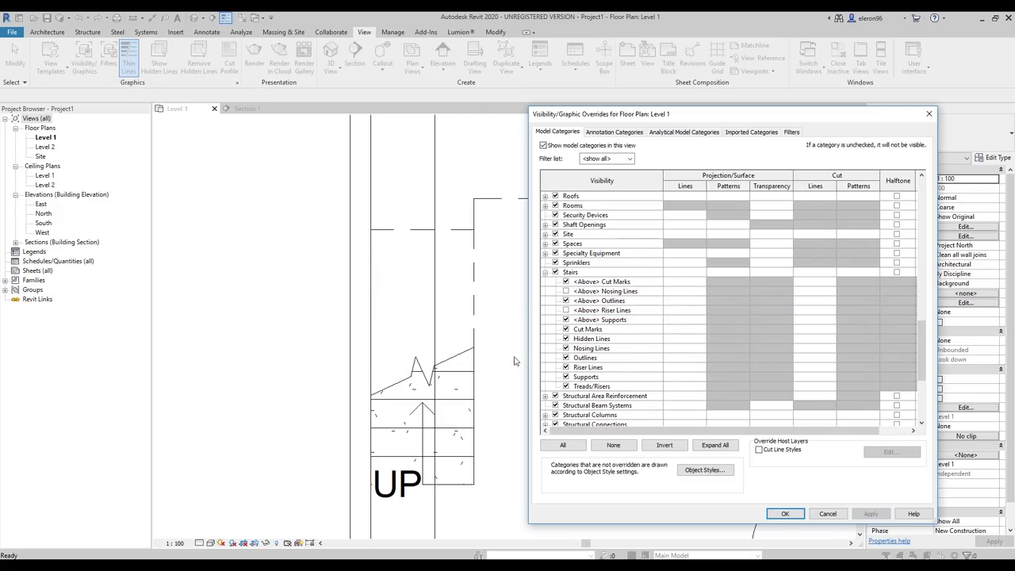
Turn the stairs' <Above> Nosing Lines and <Above> Riser Lines back on and accept the visibility overrides
{"action": "left_click_drag", "start_coordinate": [648, 119], "coordinate": [612, 114]}
{"action": "left_click", "coordinate": [529, 286]}
{"action": "left_click", "coordinate": [529, 305]}
{"action": "left_click", "coordinate": [747, 509]}
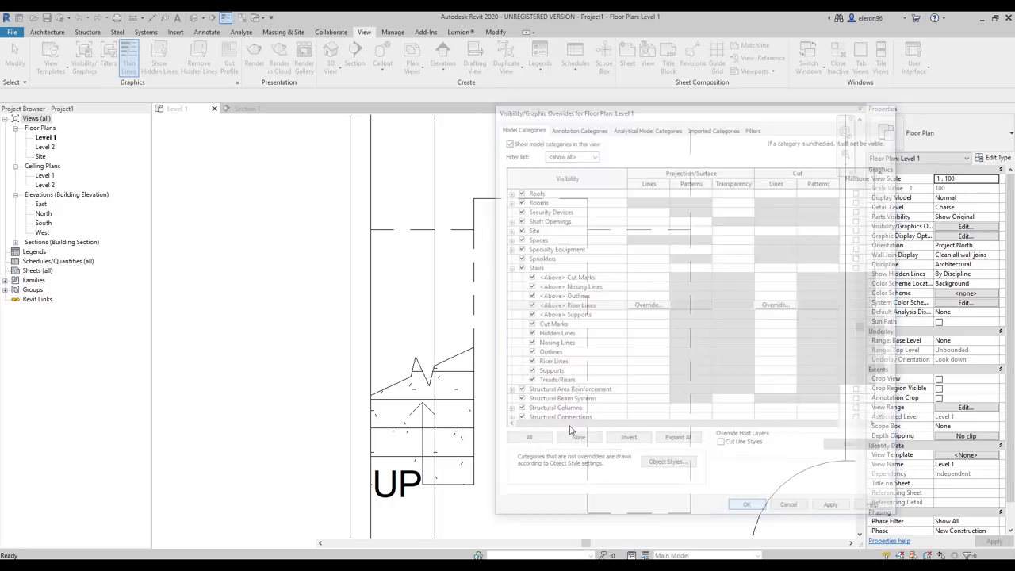
{"action": "scroll", "coordinate": [499, 299], "scroll_direction": "down", "scroll_amount": 4}
{"action": "middle_click_drag", "start_coordinate": [470, 296], "coordinate": [541, 298]}
{"action": "scroll", "coordinate": [539, 274], "scroll_direction": "up", "scroll_amount": 2}
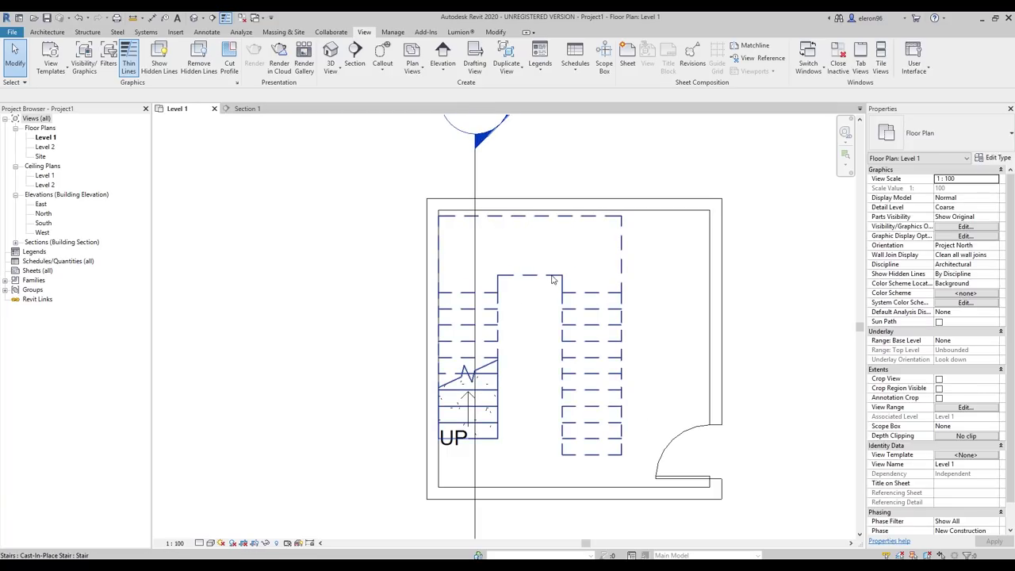
{"action": "scroll", "coordinate": [545, 347], "scroll_direction": "up", "scroll_amount": 2}
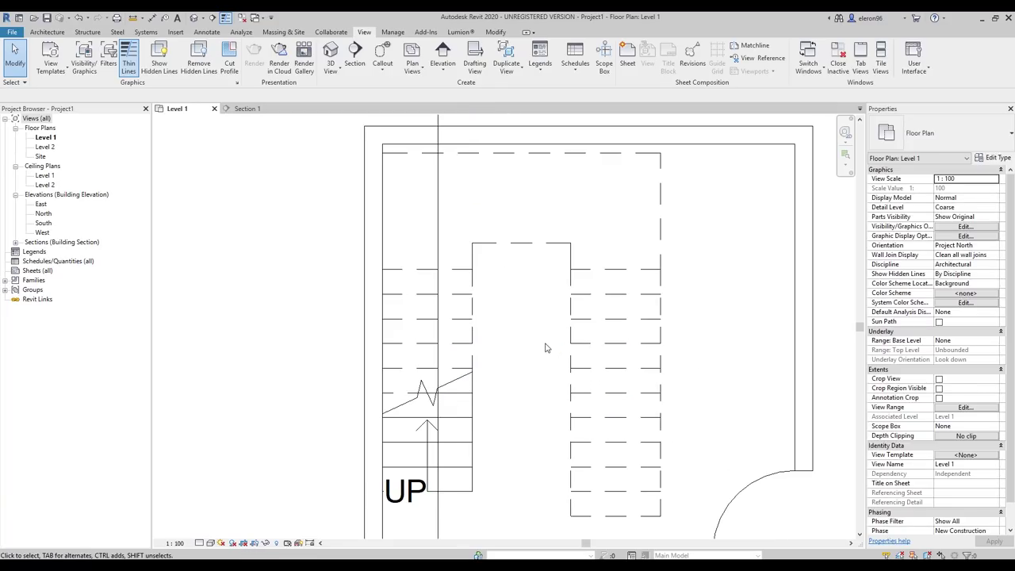
{"action": "scroll", "coordinate": [542, 342], "scroll_direction": "down", "scroll_amount": 2}
{"action": "scroll", "coordinate": [543, 358], "scroll_direction": "up", "scroll_amount": 3}
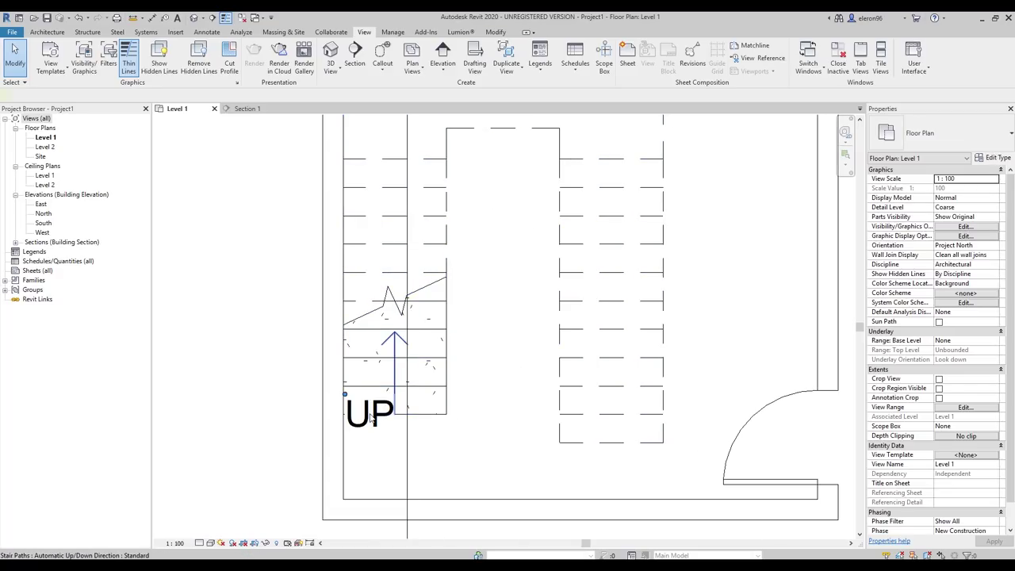
Move the UP label clear of the first run and shift the left stairwell wall outward, about 1200 mm from the run's outer edge
{"action": "left_click", "coordinate": [349, 401]}
{"action": "left_click_drag", "start_coordinate": [349, 401], "coordinate": [276, 358]}
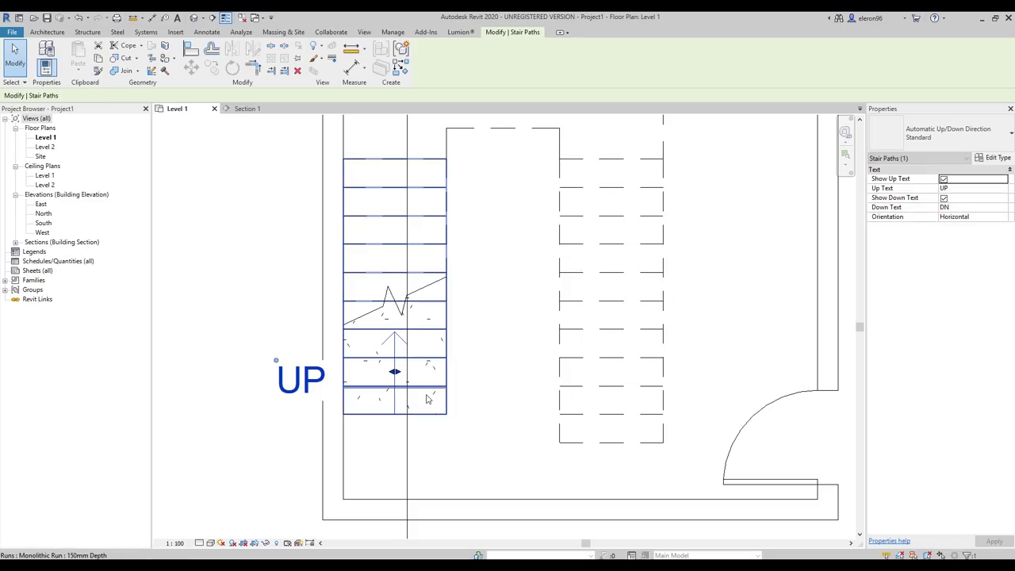
{"action": "scroll", "coordinate": [420, 400], "scroll_direction": "down", "scroll_amount": 2}
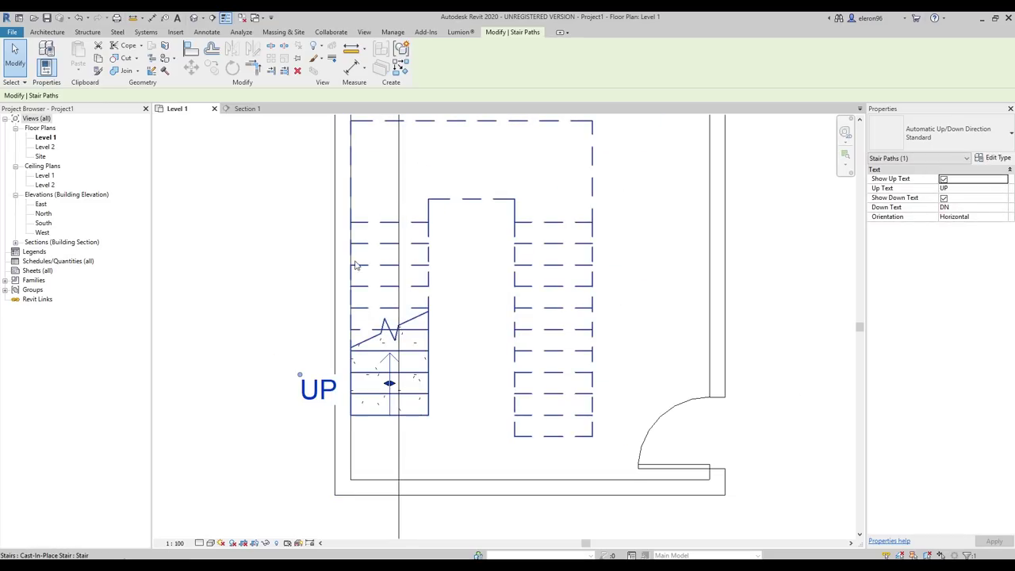
{"action": "left_click", "coordinate": [346, 431]}
{"action": "left_click_drag", "start_coordinate": [347, 431], "coordinate": [261, 430]}
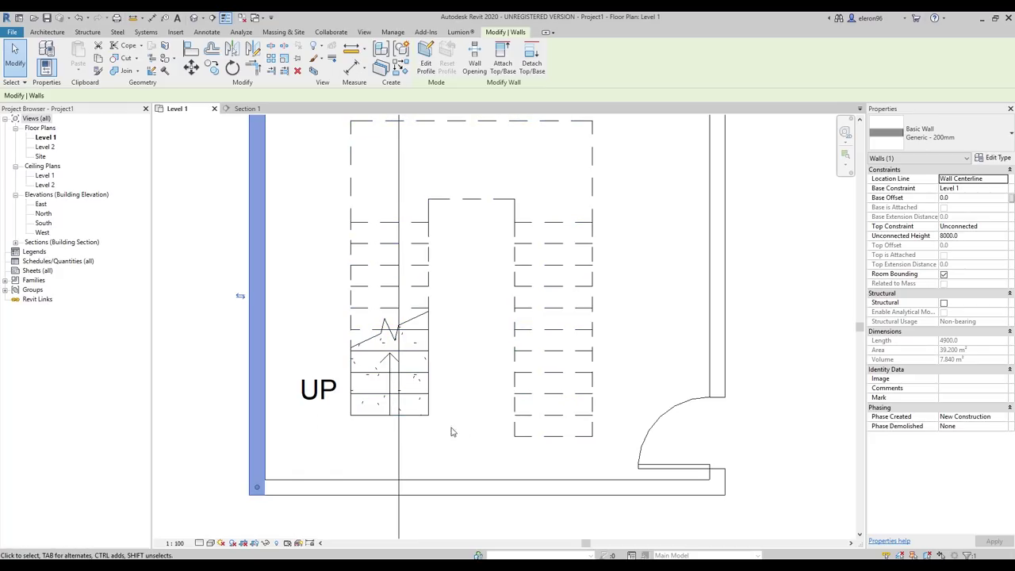
Edit the stair, convert its left run to a custom sketch-based component, and open the run's sketch
{"action": "middle_click_drag", "start_coordinate": [446, 386], "coordinate": [549, 360]}
{"action": "scroll", "coordinate": [499, 402], "scroll_direction": "up", "scroll_amount": 2}
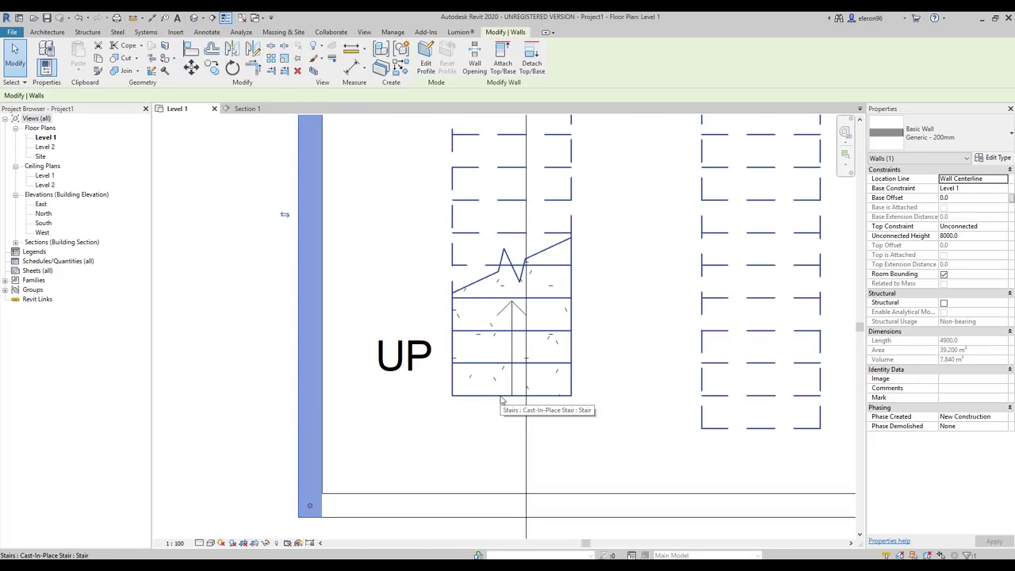
{"action": "left_click", "coordinate": [551, 394]}
{"action": "left_click", "coordinate": [425, 60]}
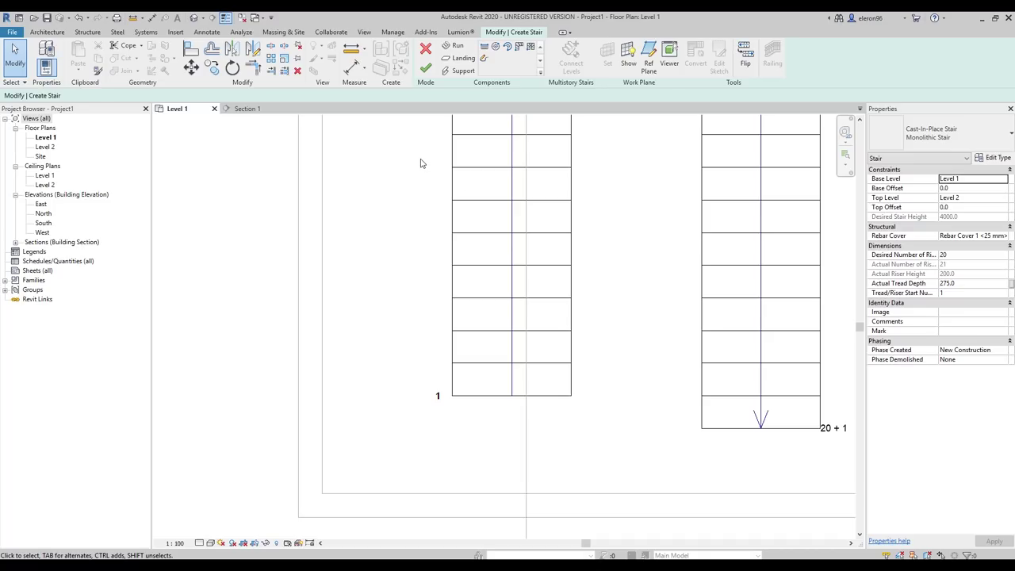
{"action": "left_click", "coordinate": [550, 394]}
{"action": "middle_click_drag", "start_coordinate": [604, 346], "coordinate": [570, 337]}
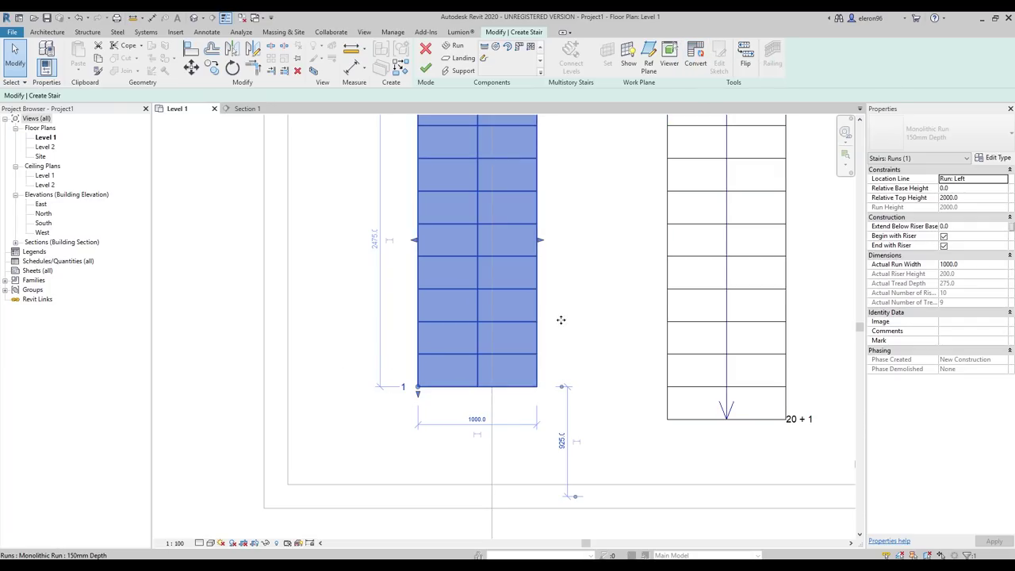
{"action": "left_click", "coordinate": [692, 56]}
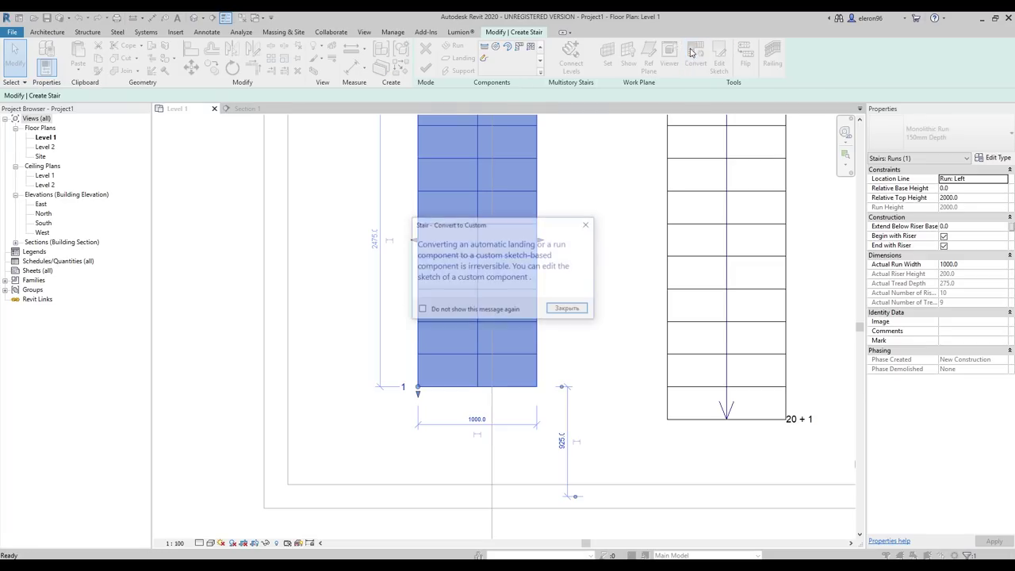
{"action": "left_click_drag", "start_coordinate": [476, 229], "coordinate": [489, 222]}
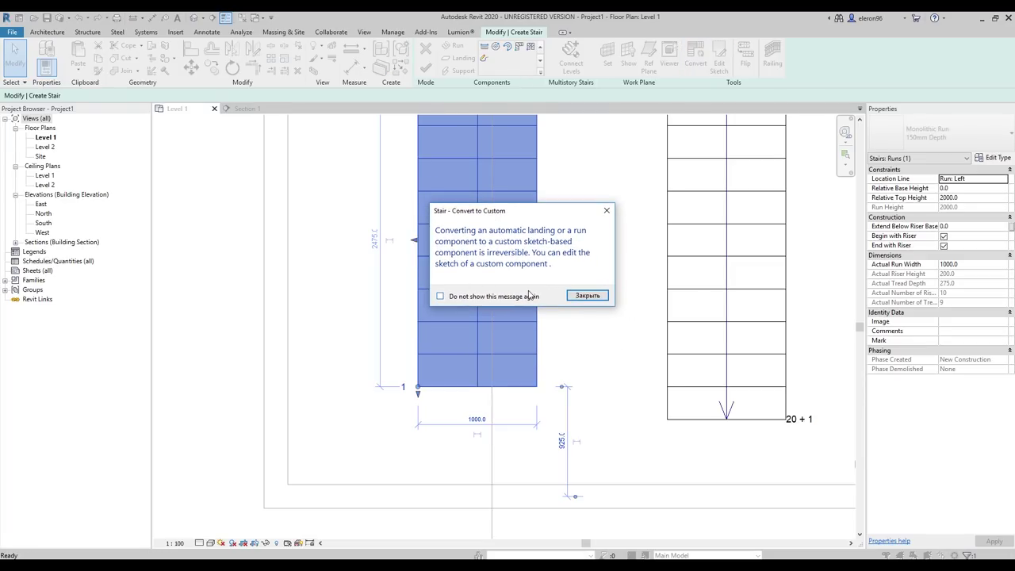
{"action": "left_click", "coordinate": [586, 296]}
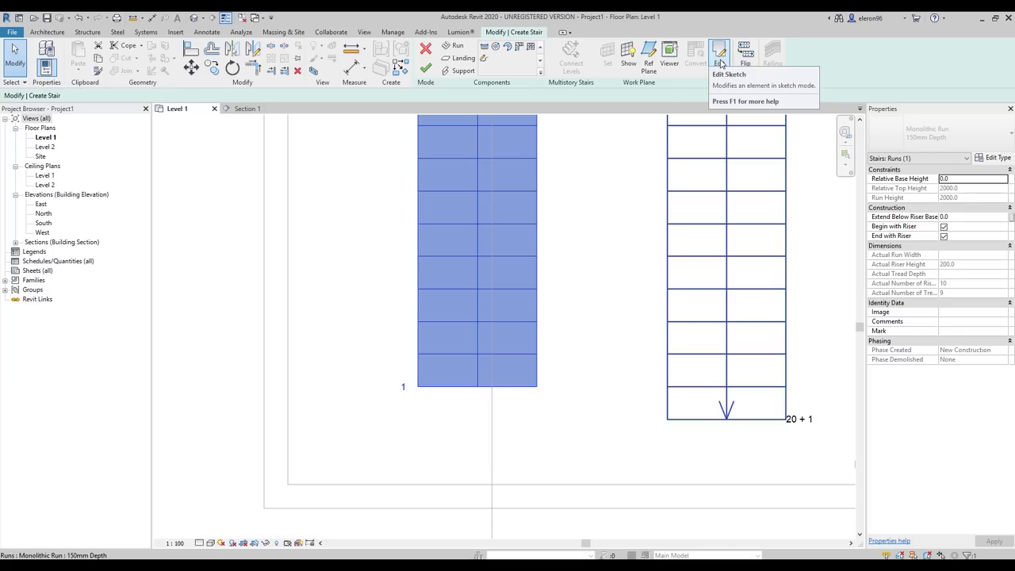
{"action": "left_click", "coordinate": [719, 57]}
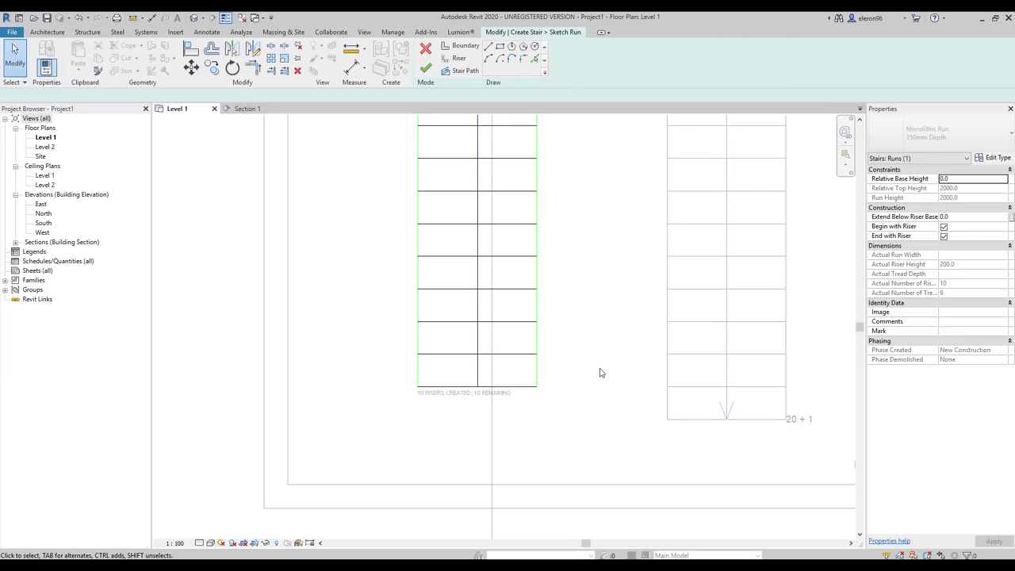
Shorten both side boundaries of the run sketch to 2200 mm so they end at the second riser
{"action": "middle_click_drag", "start_coordinate": [567, 242], "coordinate": [654, 310]}
{"action": "scroll", "coordinate": [541, 384], "scroll_direction": "up", "scroll_amount": 4}
{"action": "scroll", "coordinate": [542, 385], "scroll_direction": "down", "scroll_amount": 2}
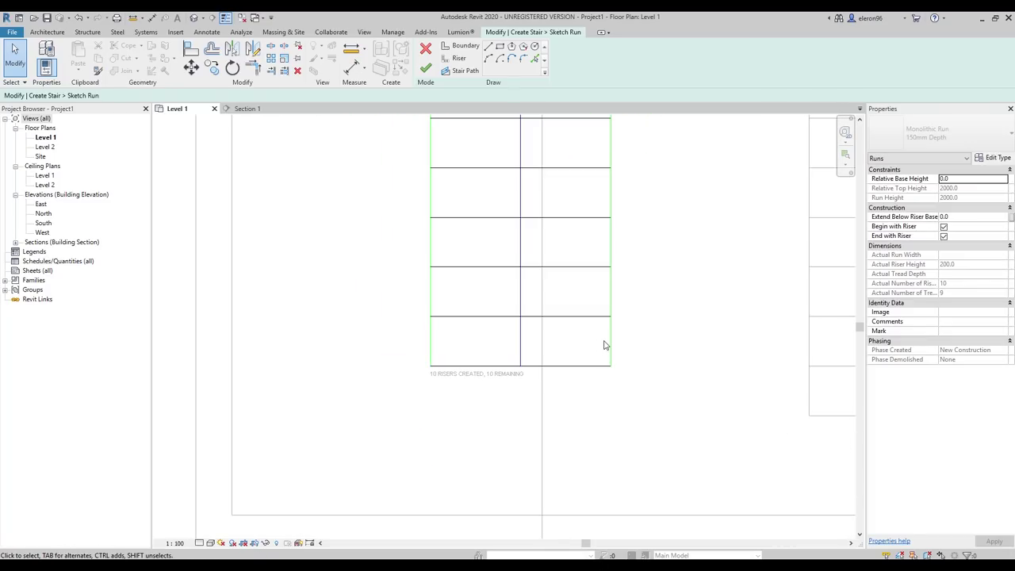
{"action": "left_click", "coordinate": [611, 343]}
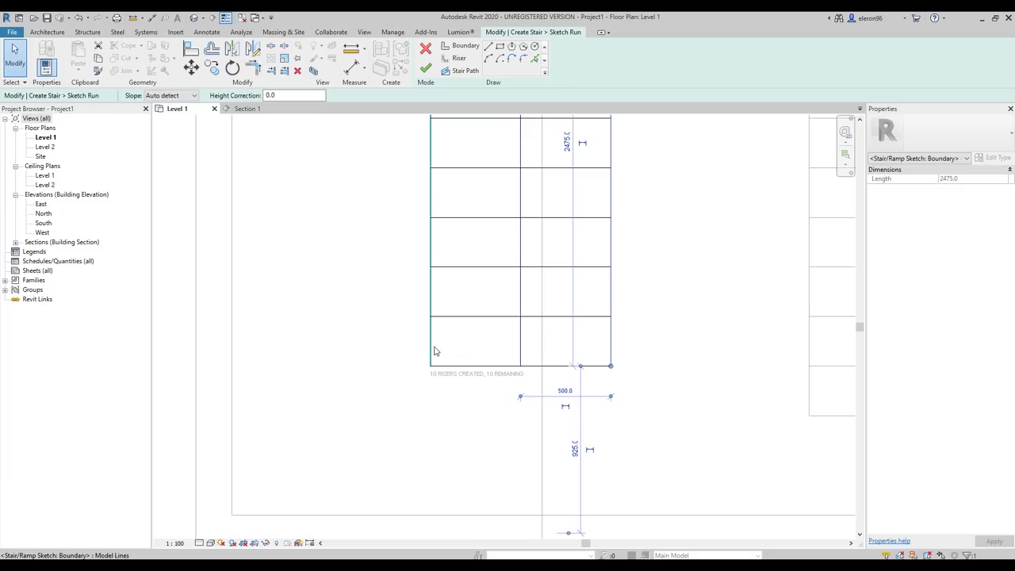
{"action": "left_click", "coordinate": [430, 351]}
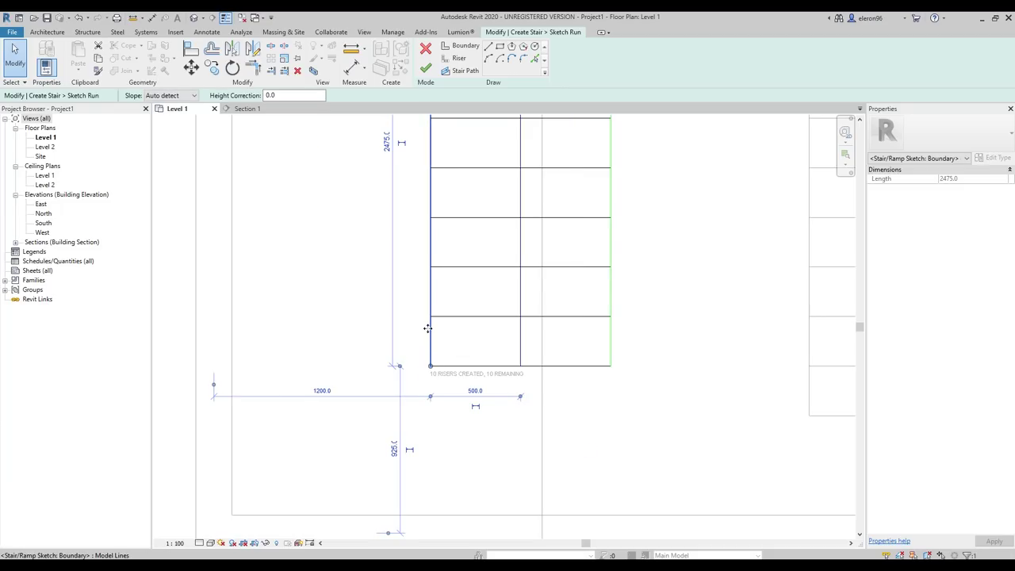
{"action": "left_click", "coordinate": [460, 432]}
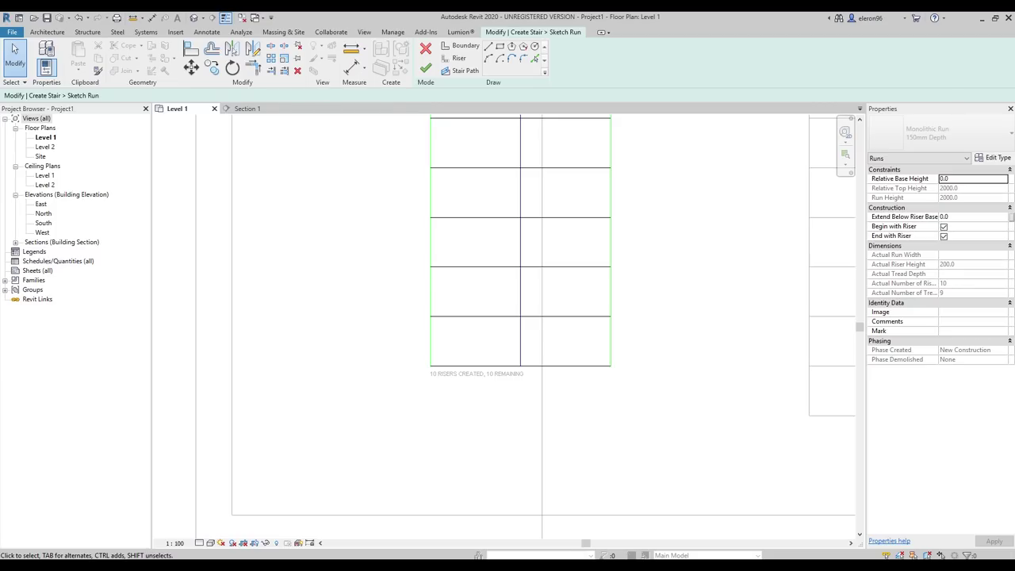
{"action": "middle_click_drag", "start_coordinate": [678, 444], "coordinate": [652, 444]}
{"action": "middle_click_drag", "start_coordinate": [592, 439], "coordinate": [574, 480]}
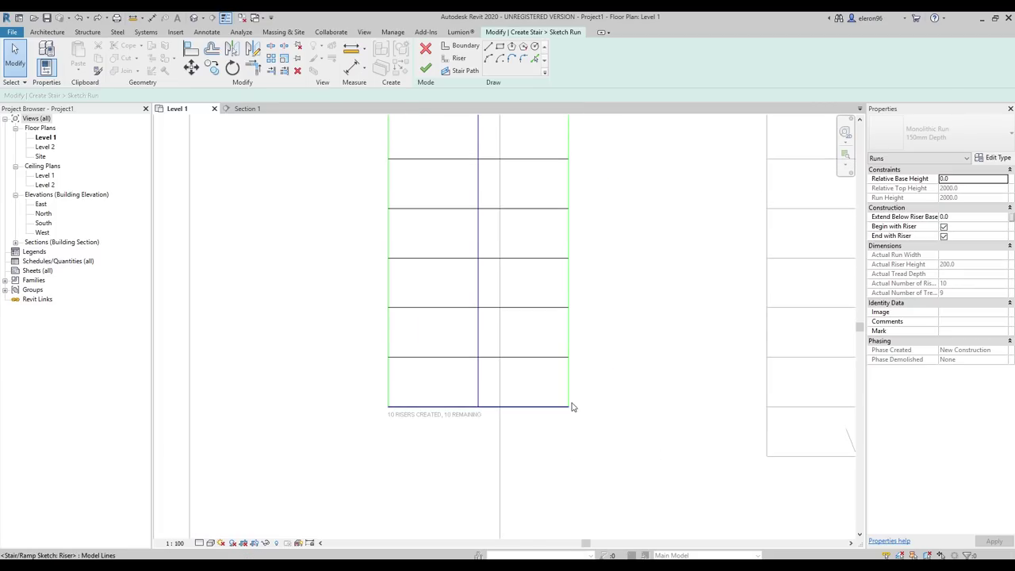
{"action": "left_click", "coordinate": [568, 390]}
{"action": "left_click_drag", "start_coordinate": [567, 406], "coordinate": [566, 357]}
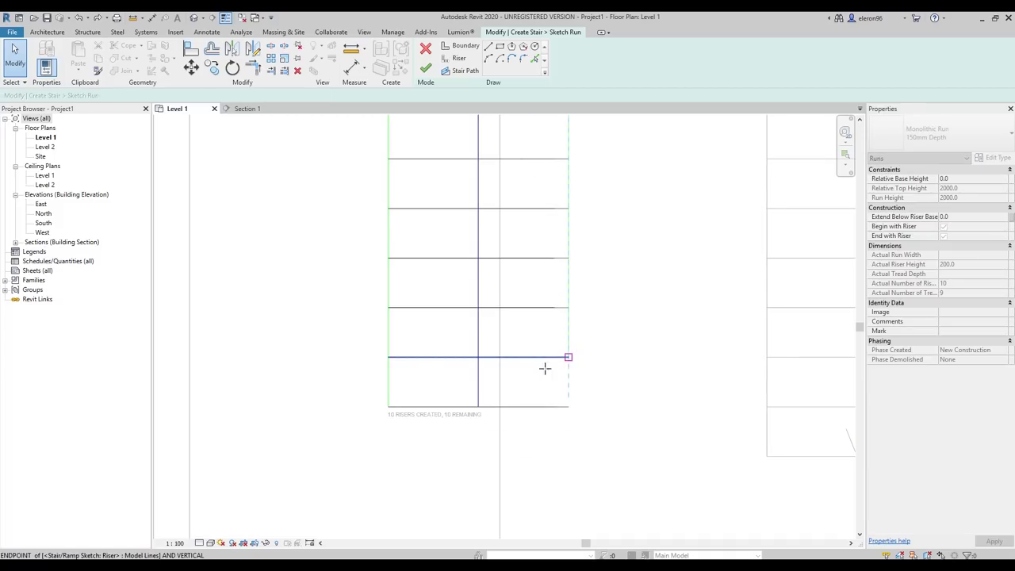
{"action": "left_click", "coordinate": [390, 387]}
{"action": "left_click_drag", "start_coordinate": [388, 406], "coordinate": [387, 357]}
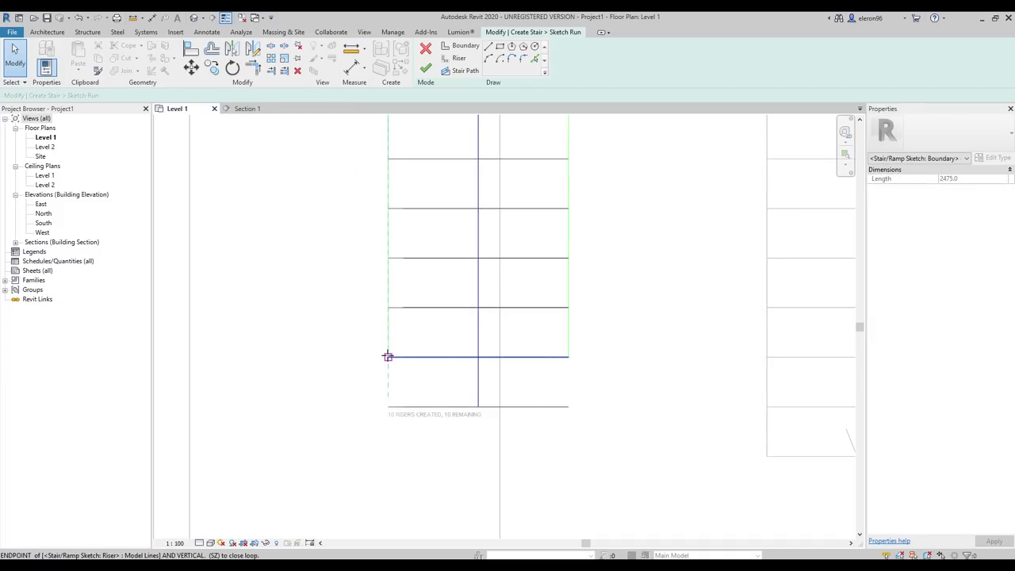
Join the first and second risers with tangent riser arcs of 137.5 mm radius at both ends and finish the run sketch
{"action": "left_click", "coordinate": [459, 60]}
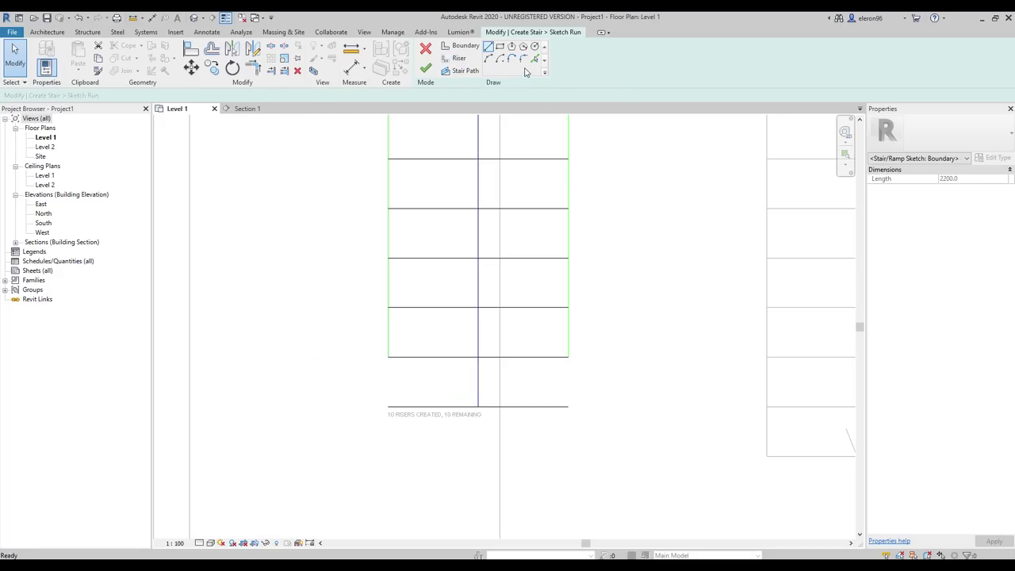
{"action": "left_click", "coordinate": [512, 60]}
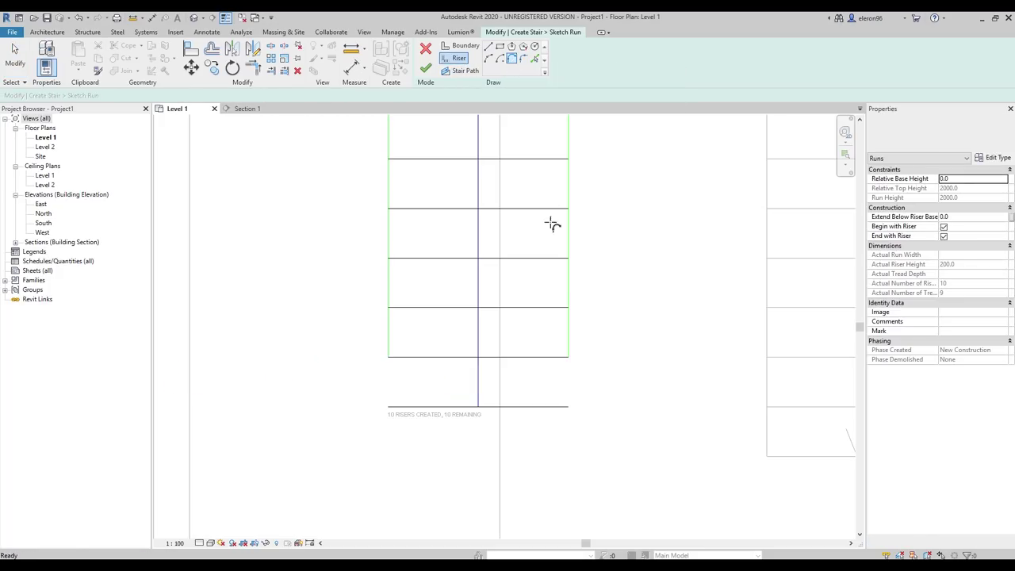
{"action": "left_click", "coordinate": [568, 407]}
{"action": "left_click", "coordinate": [573, 357]}
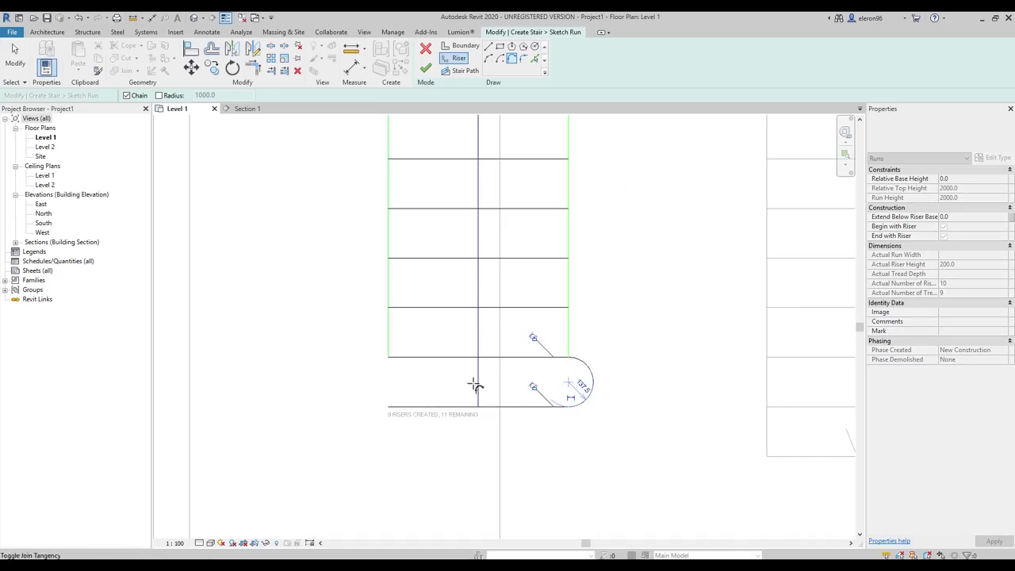
{"action": "left_click", "coordinate": [388, 406]}
{"action": "left_click", "coordinate": [388, 357]}
{"action": "key", "text": "Escape"}
{"action": "key", "text": "Escape"}
{"action": "left_click", "coordinate": [426, 69]}
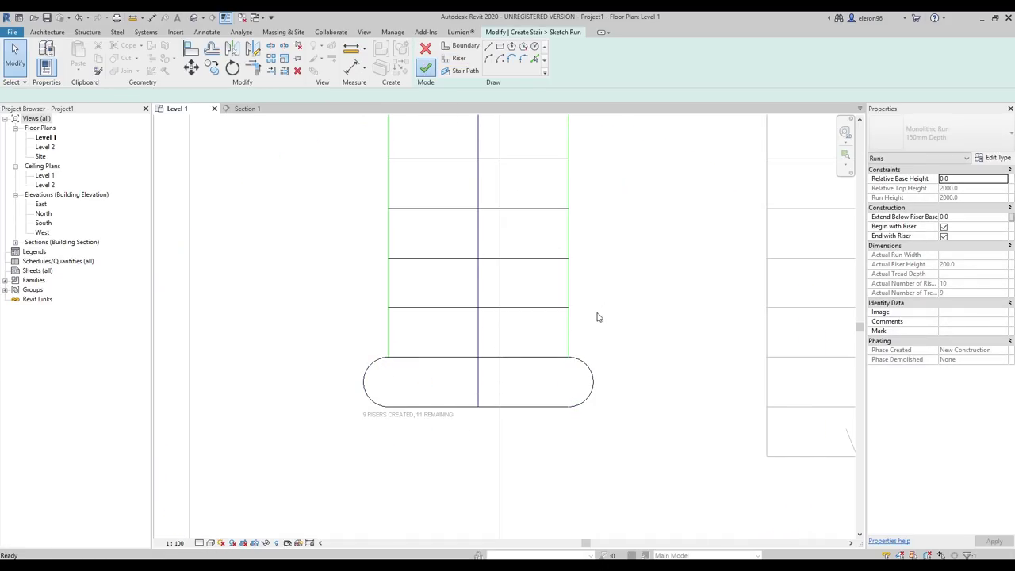
Open the 3D view and examine the rounded bottom step of the run from several angles
{"action": "key", "text": "3"}
{"action": "key", "text": "d"}
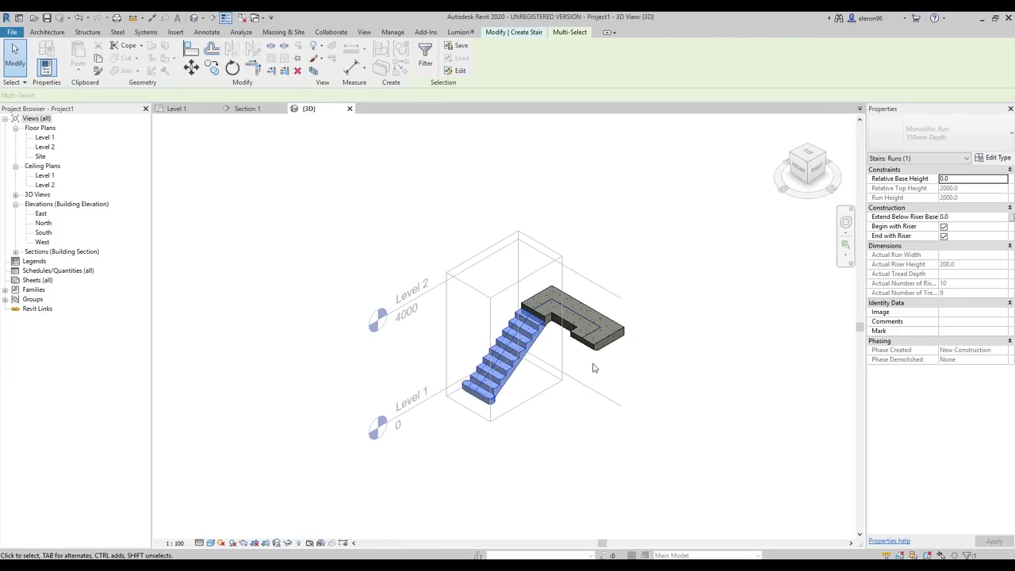
{"action": "scroll", "coordinate": [480, 401], "scroll_direction": "up", "scroll_amount": 8}
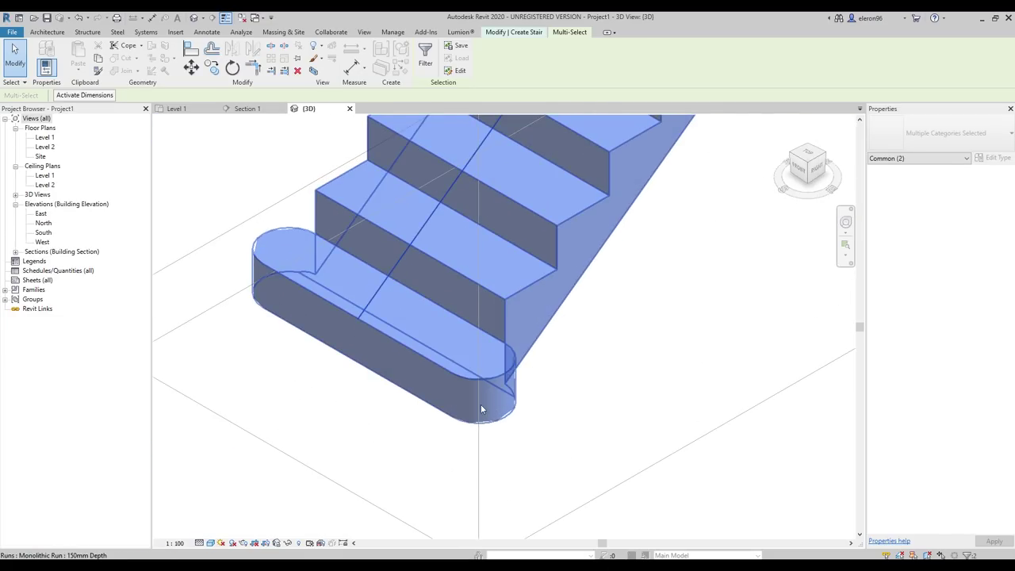
{"action": "left_click", "coordinate": [619, 442]}
{"action": "middle_click_drag", "start_coordinate": [367, 370], "coordinate": [592, 373], "text": "shift"}
Return to the Level 1 plan, convert the stair's landing to a custom sketch-based component, and open its sketch
{"action": "key", "text": "ctrl+Tab"}
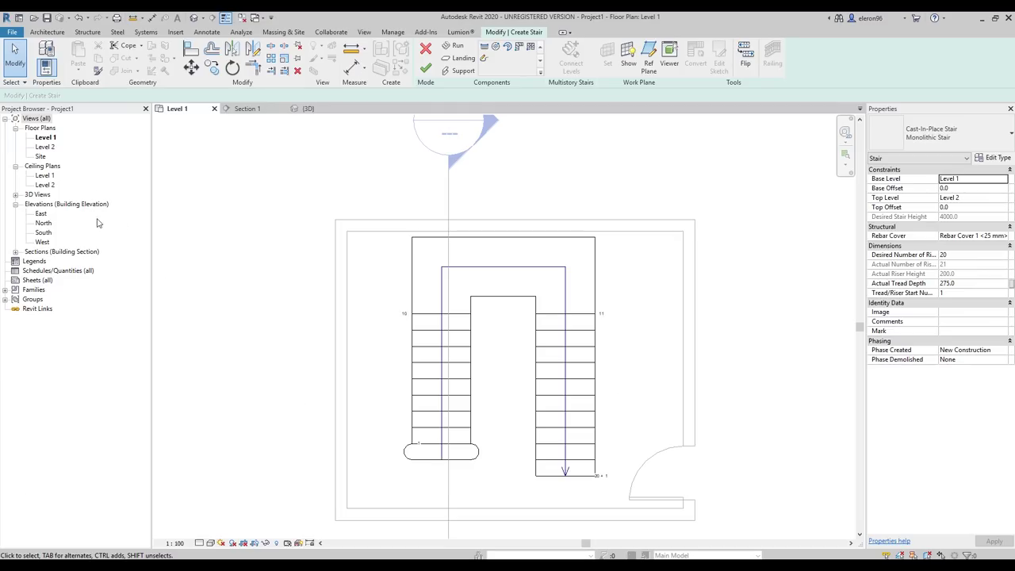
{"action": "scroll", "coordinate": [498, 297], "scroll_direction": "up", "scroll_amount": 3}
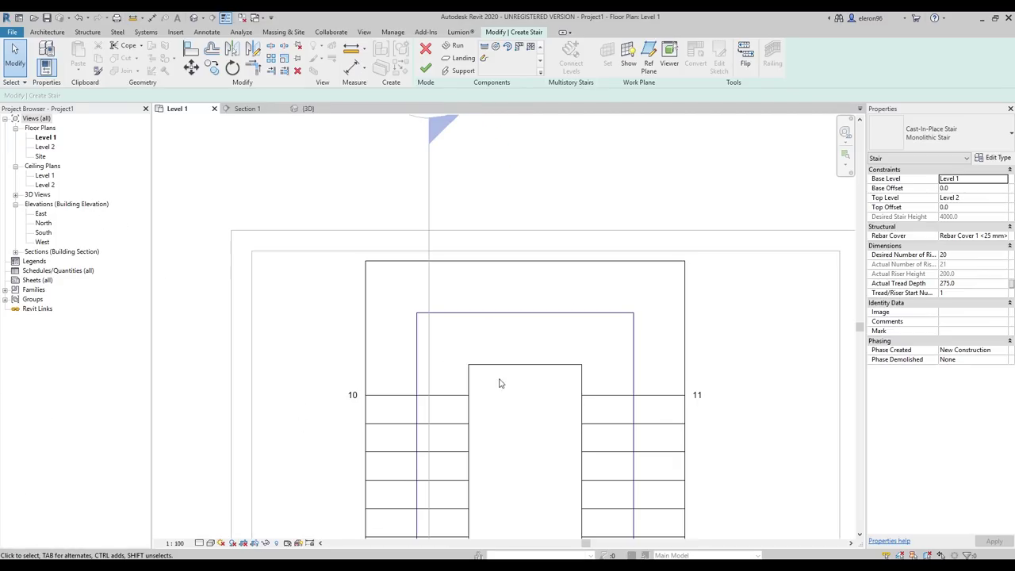
{"action": "middle_click_drag", "start_coordinate": [553, 350], "coordinate": [512, 297]}
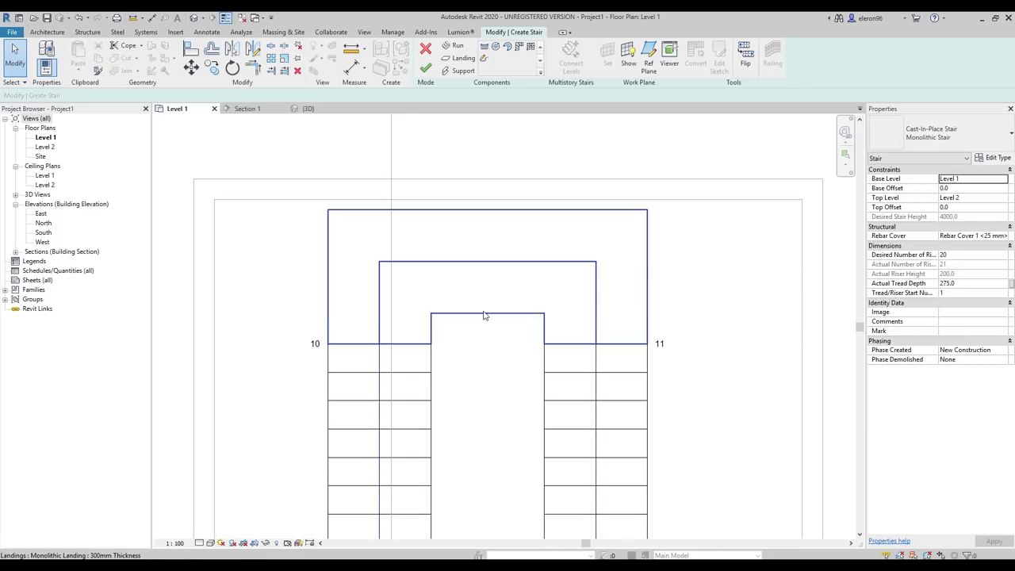
{"action": "left_click", "coordinate": [523, 316]}
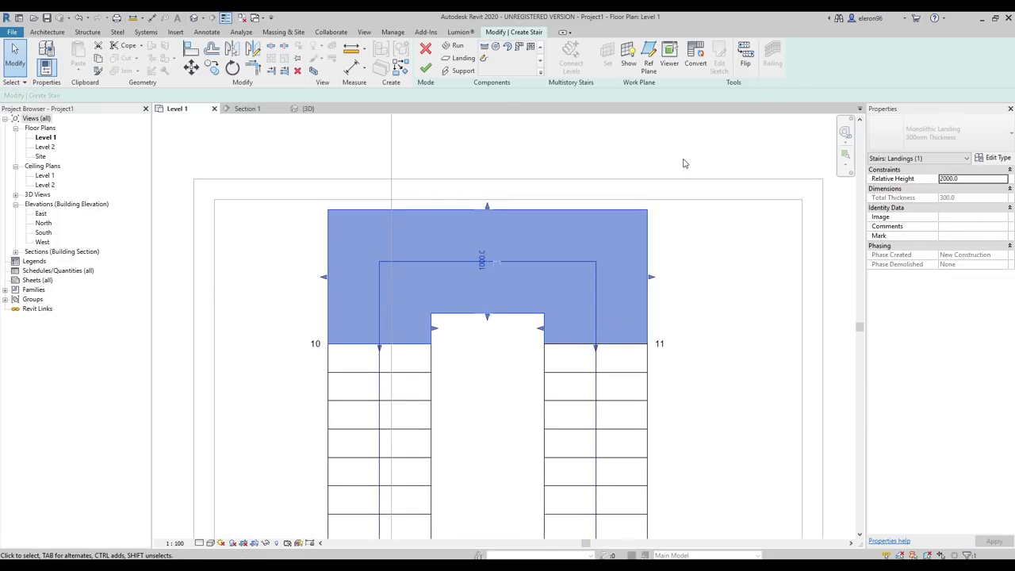
{"action": "left_click", "coordinate": [695, 65]}
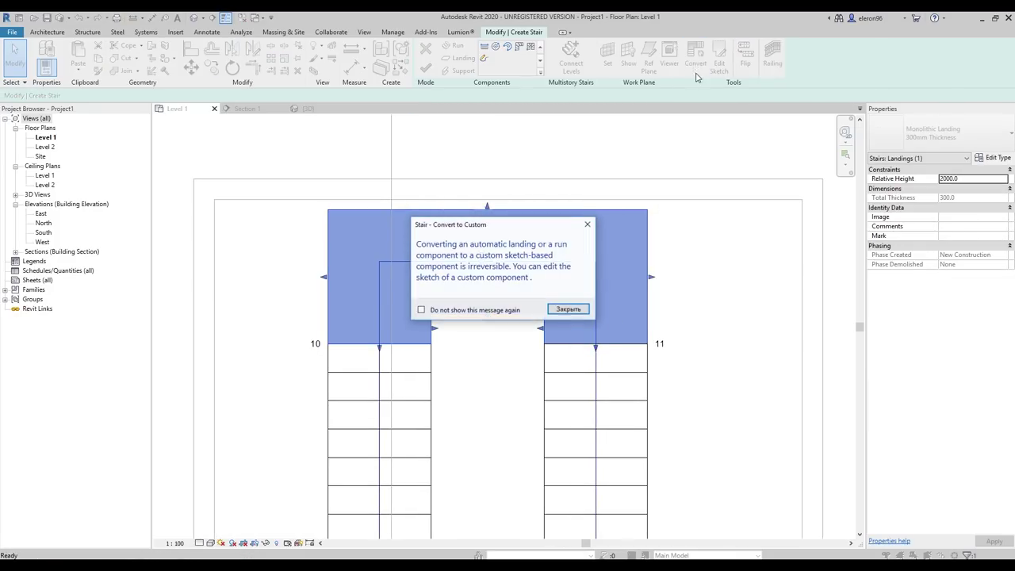
{"action": "left_click", "coordinate": [581, 309]}
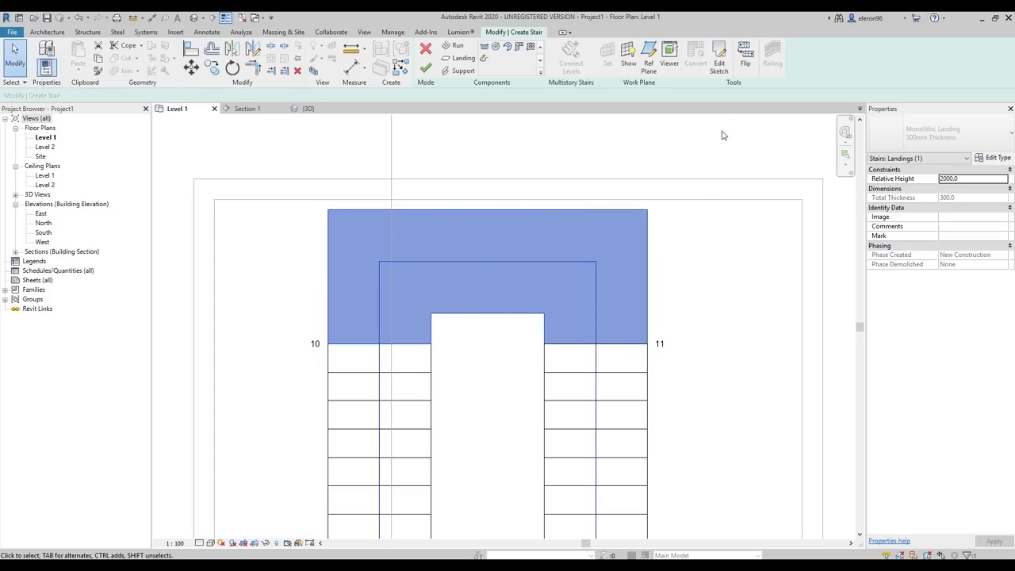
{"action": "left_click", "coordinate": [721, 52]}
Fillet the landing boundary's two inner corners, the left about 120 mm and the right about 260 mm in radius, and finish the sketch
{"action": "scroll", "coordinate": [542, 296], "scroll_direction": "up", "scroll_amount": 5}
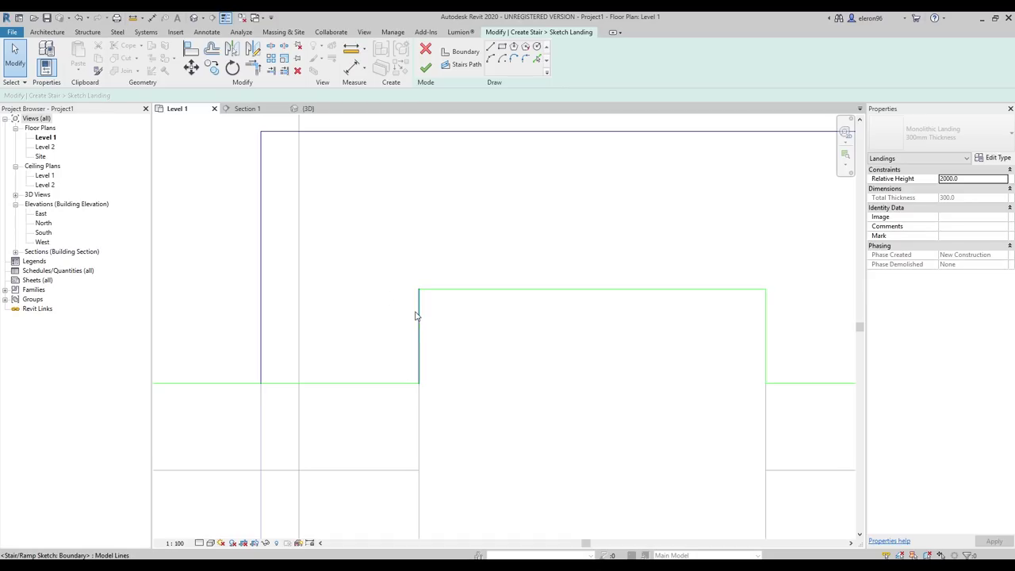
{"action": "middle_click_drag", "start_coordinate": [500, 275], "coordinate": [424, 261]}
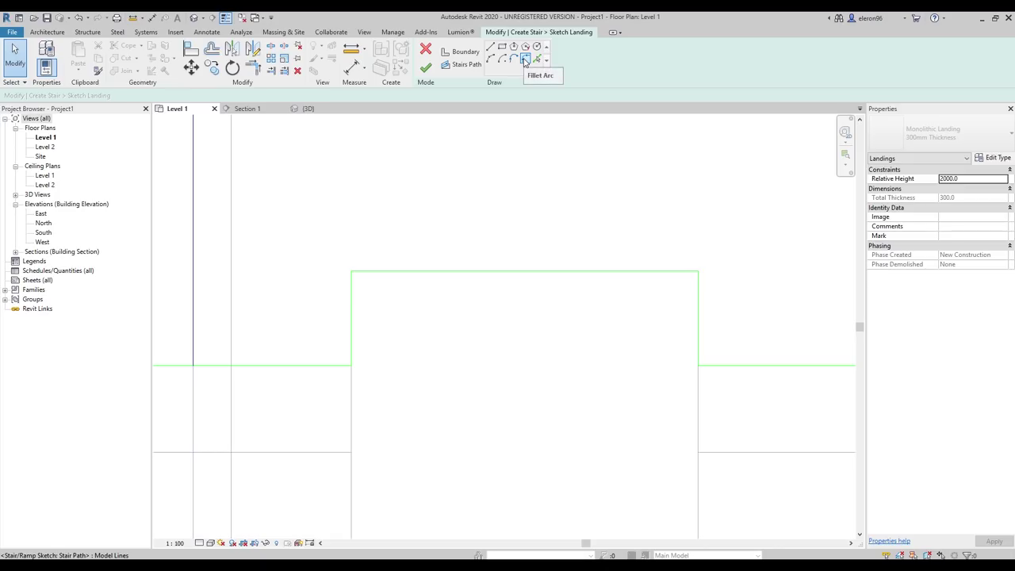
{"action": "left_click", "coordinate": [525, 60]}
{"action": "left_click", "coordinate": [352, 308]}
{"action": "left_click", "coordinate": [373, 277]}
{"action": "left_click", "coordinate": [358, 284]}
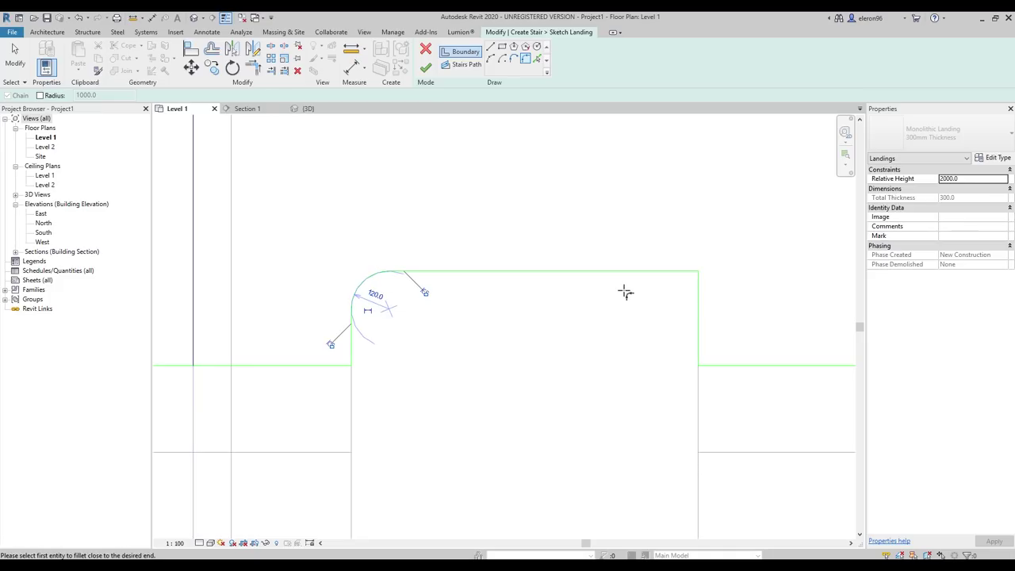
{"action": "left_click", "coordinate": [645, 272]}
{"action": "left_click", "coordinate": [696, 292]}
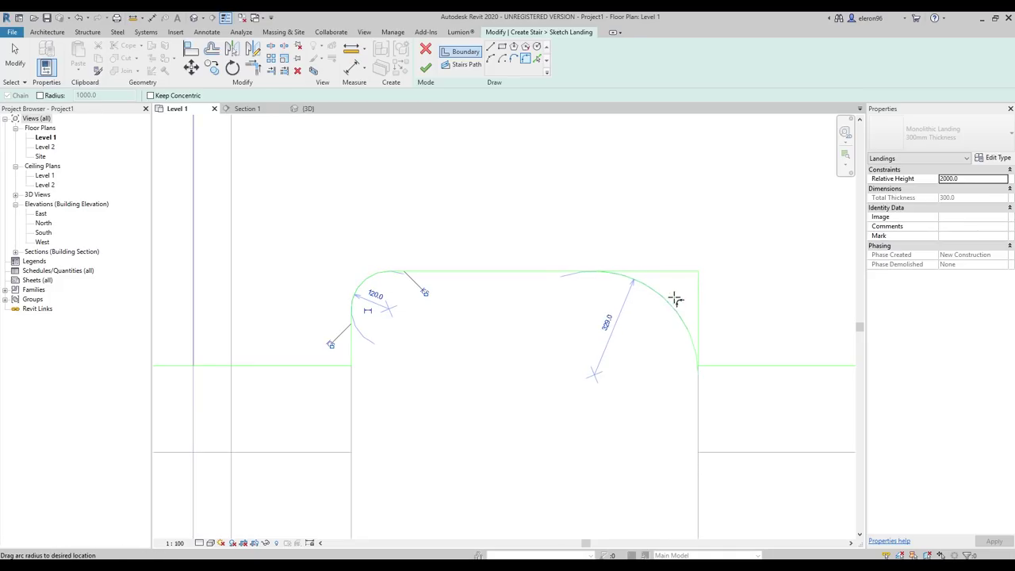
{"action": "left_click", "coordinate": [673, 299]}
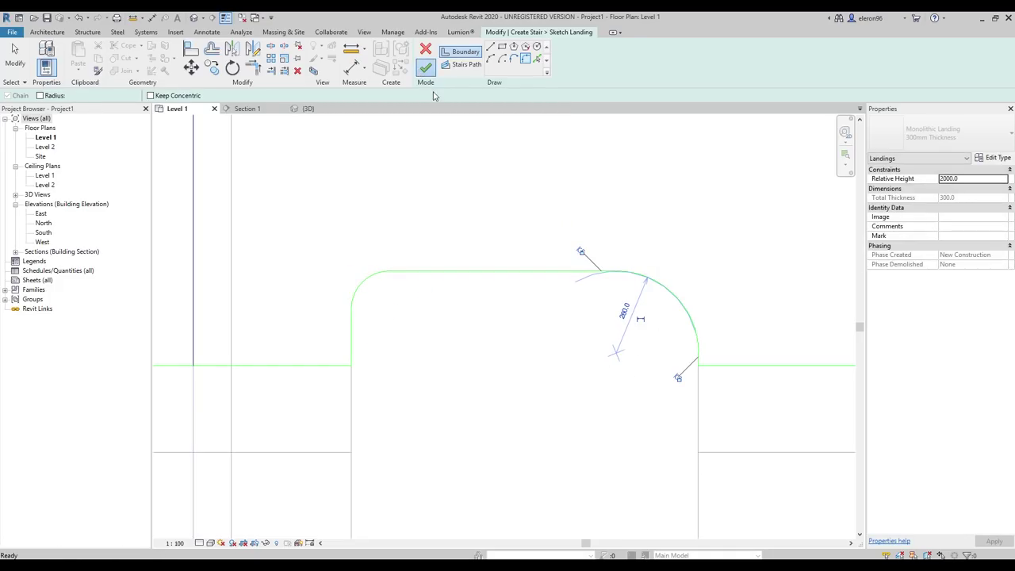
{"action": "left_click", "coordinate": [426, 69]}
{"action": "scroll", "coordinate": [577, 283], "scroll_direction": "down", "scroll_amount": 3}
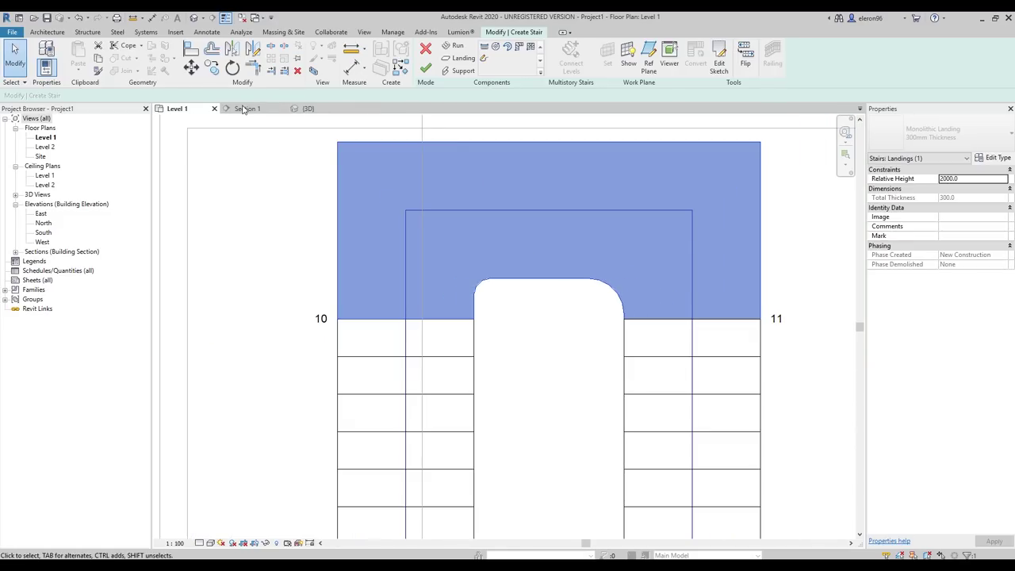
Open the 3D view and examine the landing's rounded inner corners and the stair run from several angles
{"action": "left_click", "coordinate": [308, 108]}
{"action": "middle_click_drag", "start_coordinate": [611, 294], "coordinate": [544, 330], "text": "shift"}
{"action": "left_click", "coordinate": [544, 330]}
{"action": "scroll", "coordinate": [540, 238], "scroll_direction": "up", "scroll_amount": 5}
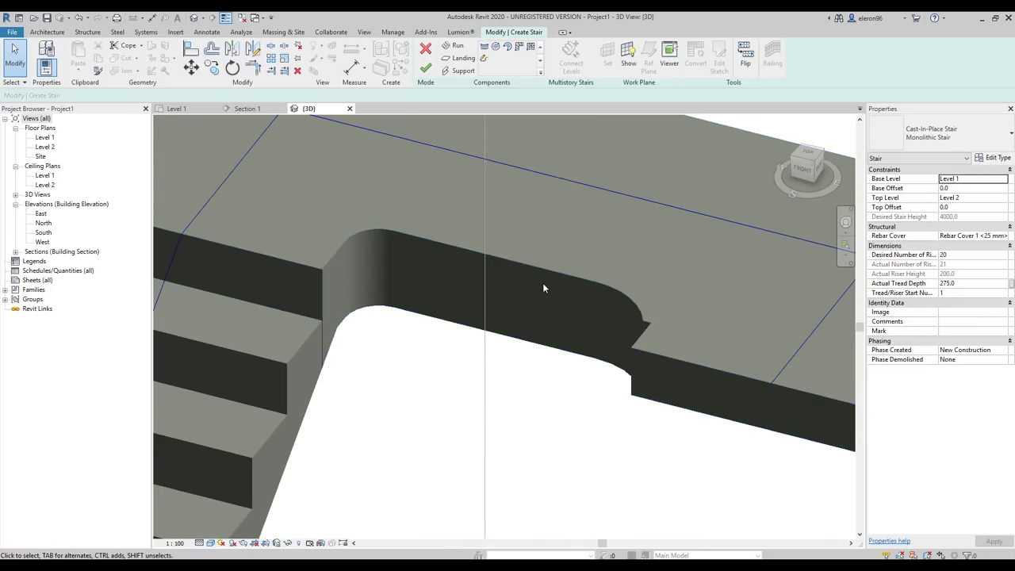
{"action": "middle_click_drag", "start_coordinate": [541, 283], "coordinate": [539, 315], "text": "shift"}
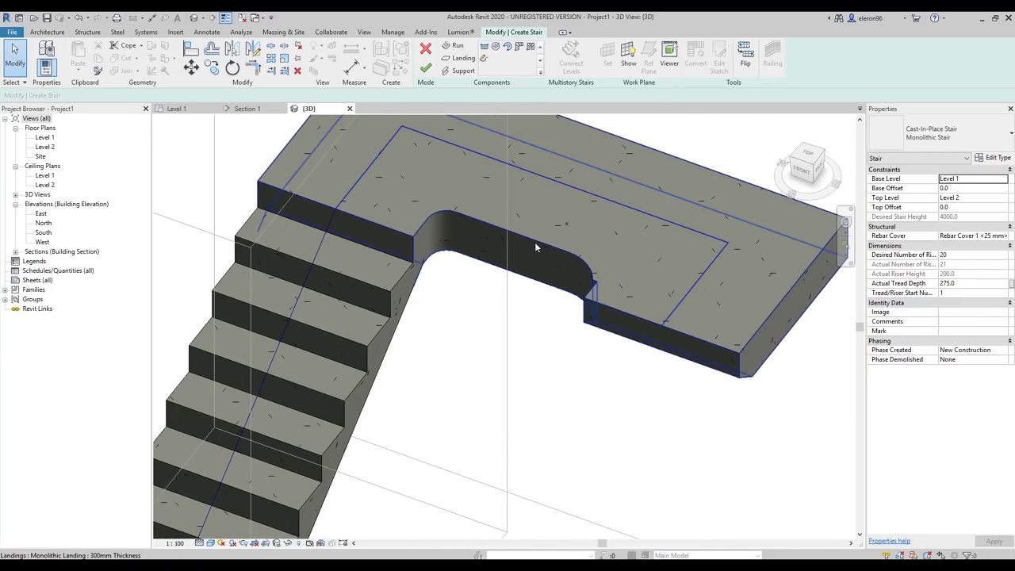
{"action": "scroll", "coordinate": [535, 246], "scroll_direction": "down", "scroll_amount": 2}
{"action": "scroll", "coordinate": [535, 247], "scroll_direction": "down", "scroll_amount": 3}
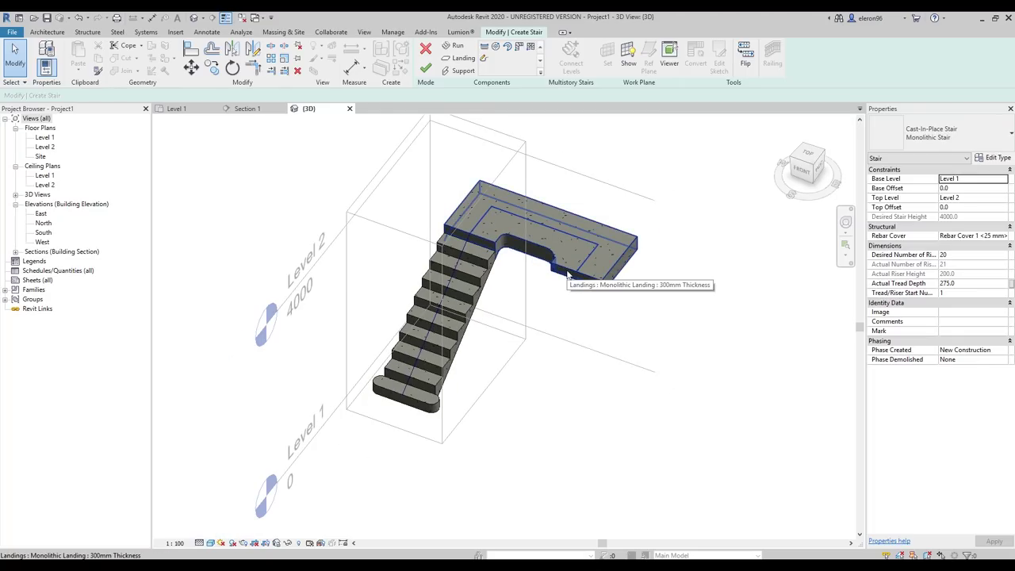
{"action": "scroll", "coordinate": [588, 311], "scroll_direction": "up", "scroll_amount": 4}
{"action": "middle_click_drag", "start_coordinate": [532, 302], "coordinate": [527, 256], "text": "shift"}
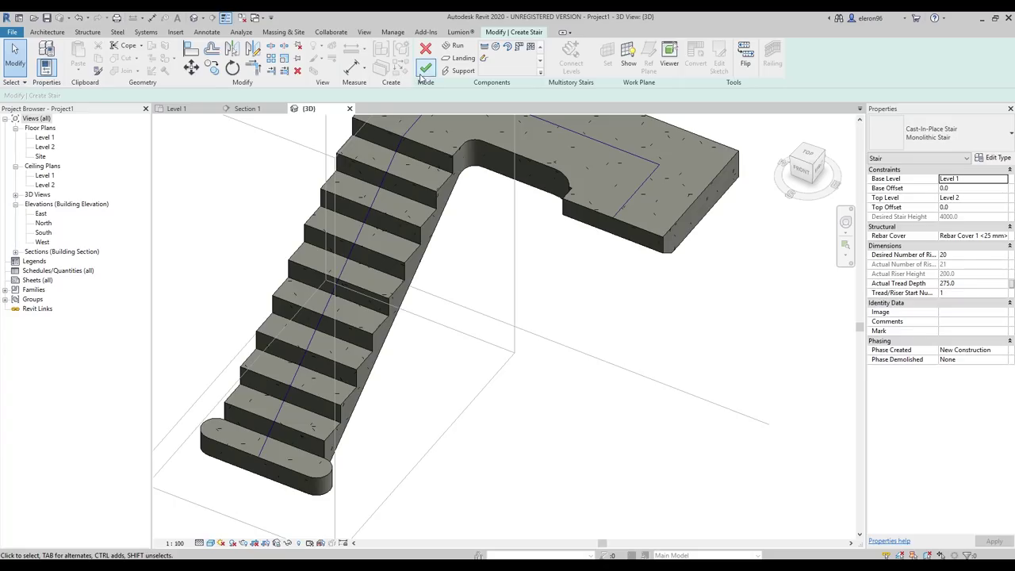
Finish editing the stair and return to the Level 1 plan, showing the empty area beside the stairwell
{"action": "left_click", "coordinate": [426, 69]}
{"action": "scroll", "coordinate": [519, 265], "scroll_direction": "down", "scroll_amount": 5}
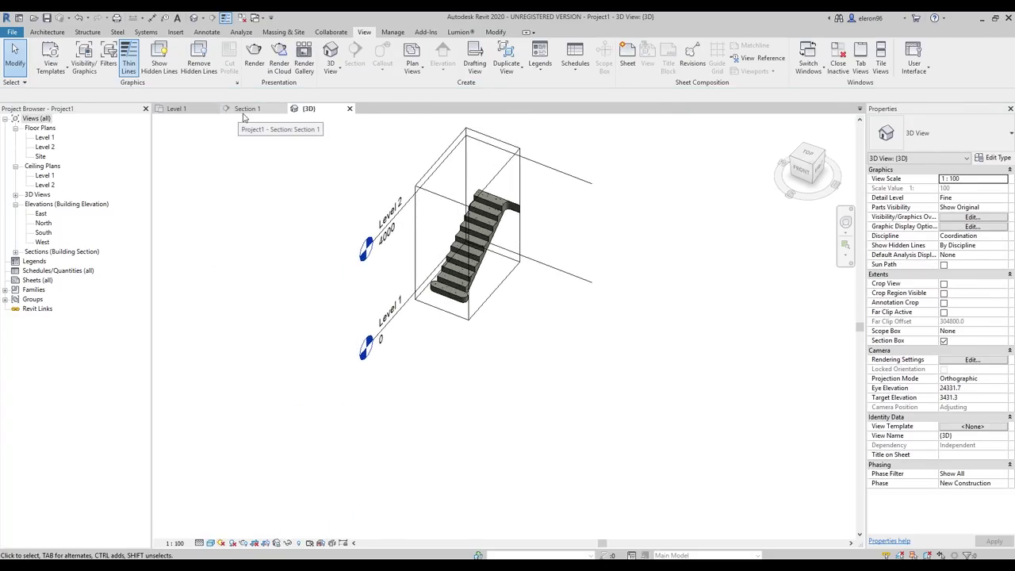
{"action": "left_click", "coordinate": [176, 109]}
{"action": "scroll", "coordinate": [478, 222], "scroll_direction": "down", "scroll_amount": 4}
{"action": "middle_click_drag", "start_coordinate": [552, 235], "coordinate": [349, 238]}
{"action": "scroll", "coordinate": [469, 243], "scroll_direction": "up", "scroll_amount": 5}
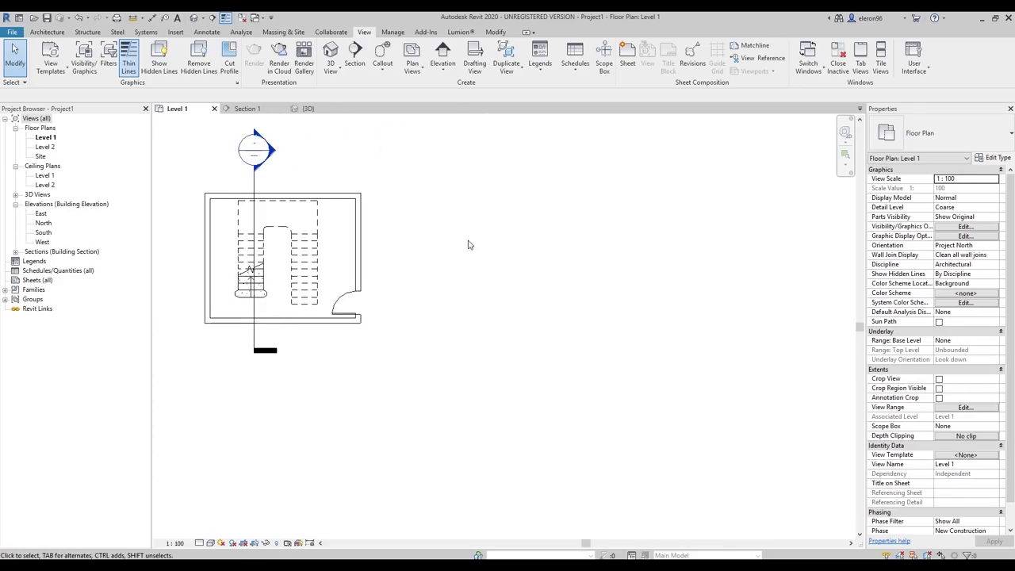
{"action": "scroll", "coordinate": [470, 263], "scroll_direction": "up", "scroll_amount": 2}
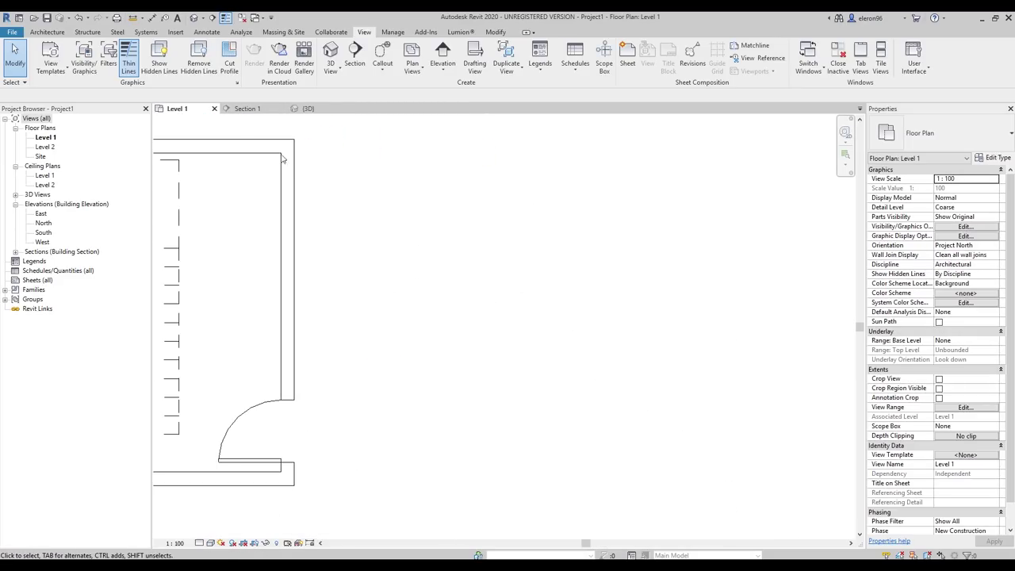
Start a new stair with a sketched run beside the stairwell and draw two parallel vertical boundary lines about 2800 mm long and 1100 mm apart
{"action": "left_click", "coordinate": [47, 32]}
{"action": "left_click", "coordinate": [397, 57]}
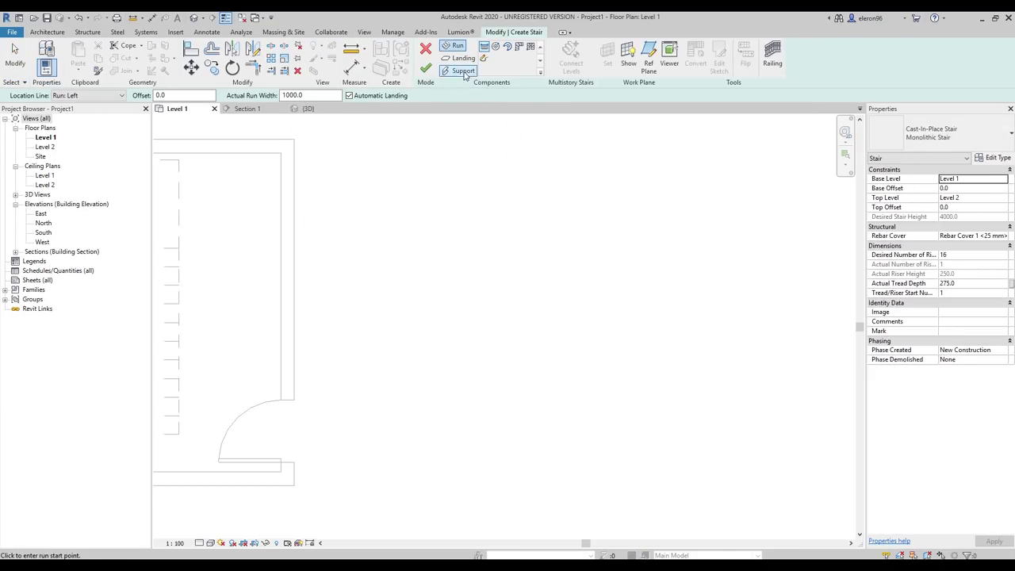
{"action": "middle_click_drag", "start_coordinate": [469, 182], "coordinate": [537, 206]}
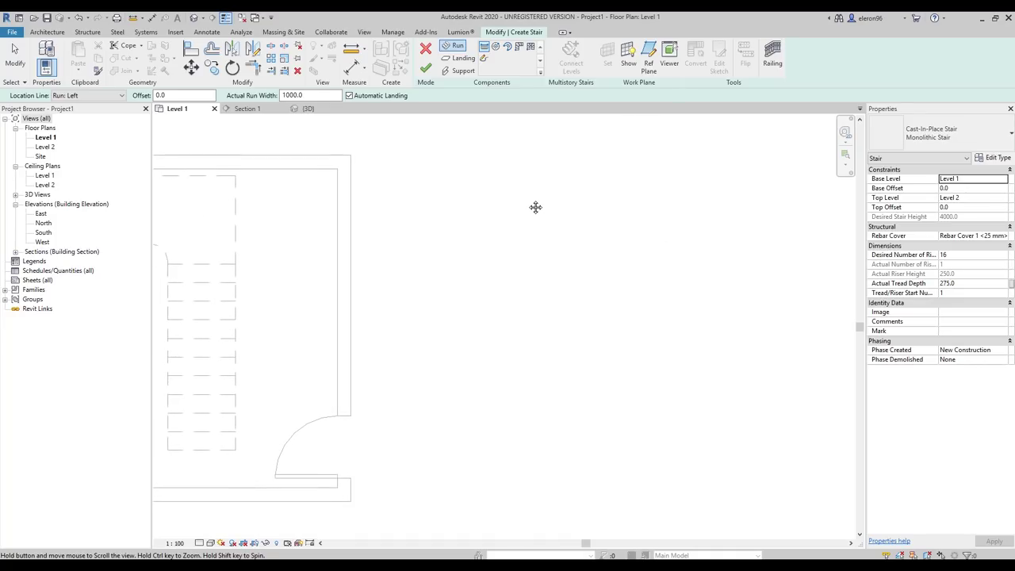
{"action": "left_click", "coordinate": [485, 62]}
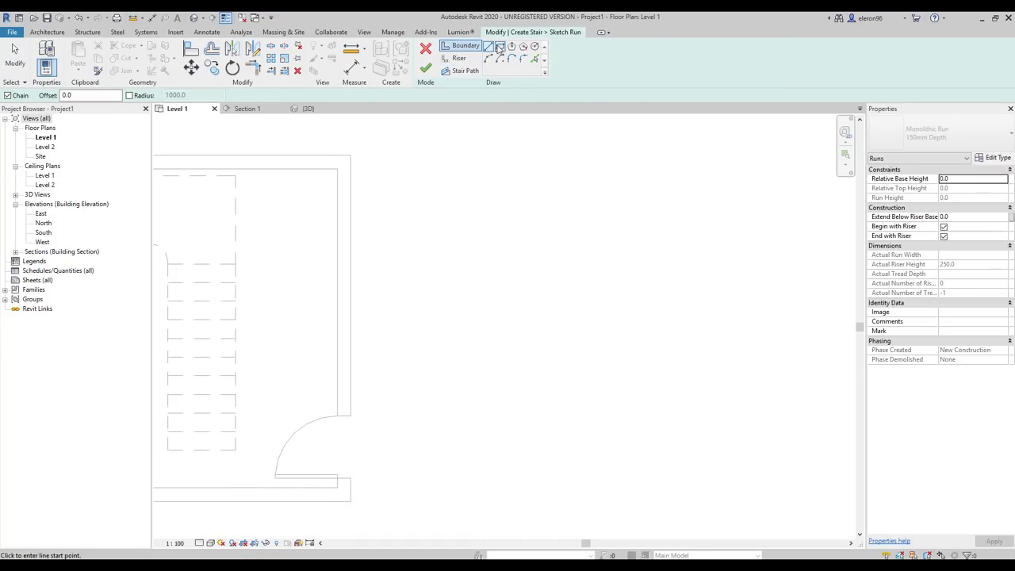
{"action": "left_click", "coordinate": [507, 384]}
{"action": "left_click", "coordinate": [507, 194]}
{"action": "left_click", "coordinate": [582, 386]}
{"action": "left_click", "coordinate": [583, 194]}
{"action": "key", "text": "Escape"}
{"action": "middle_click_drag", "start_coordinate": [593, 299], "coordinate": [562, 310]}
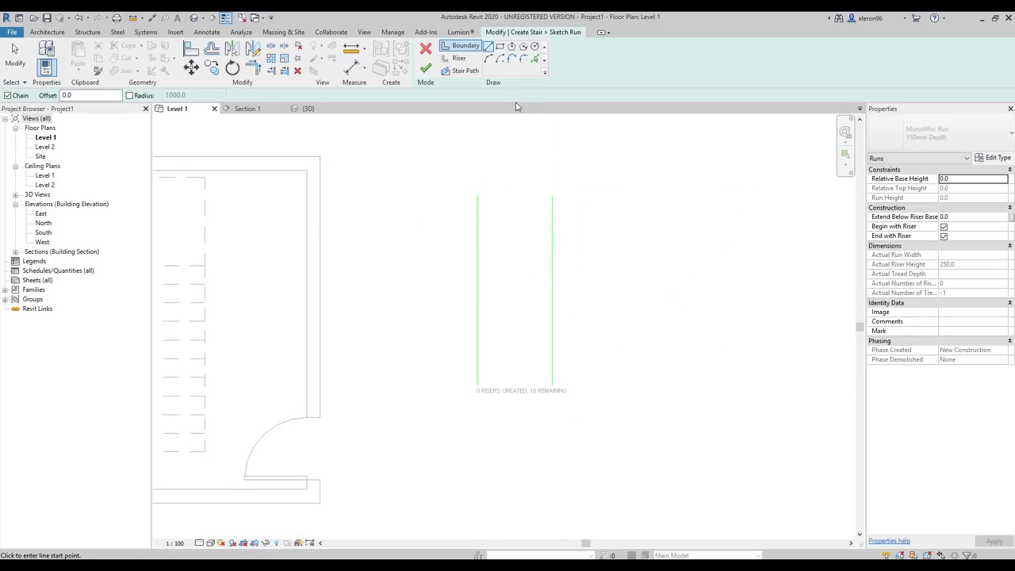
Draw horizontal risers across both ends of the boundary lines, plus a third riser about 260 mm above the lower one
{"action": "left_click", "coordinate": [458, 59]}
{"action": "scroll", "coordinate": [547, 325], "scroll_direction": "up", "scroll_amount": 3}
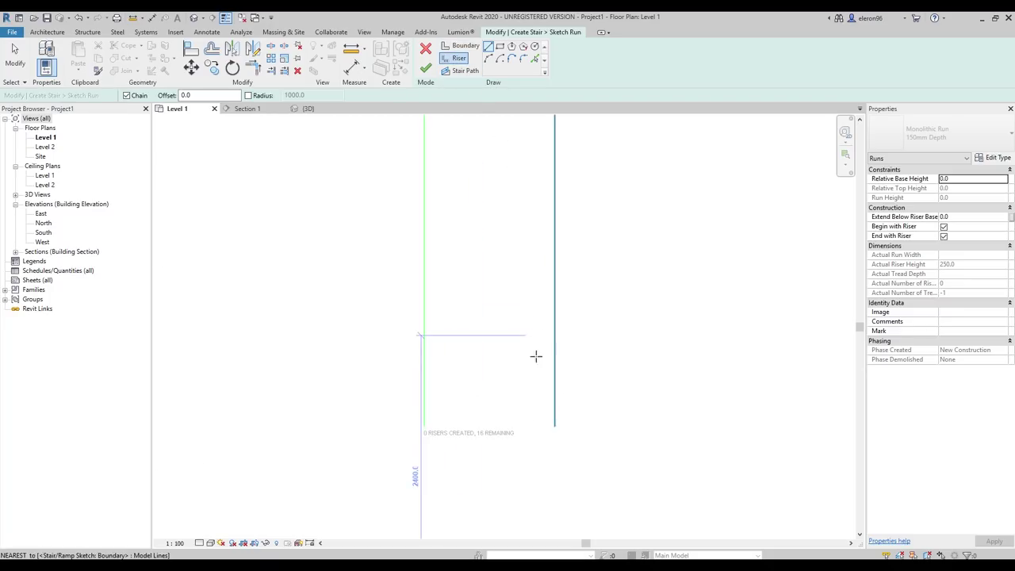
{"action": "left_click", "coordinate": [424, 426]}
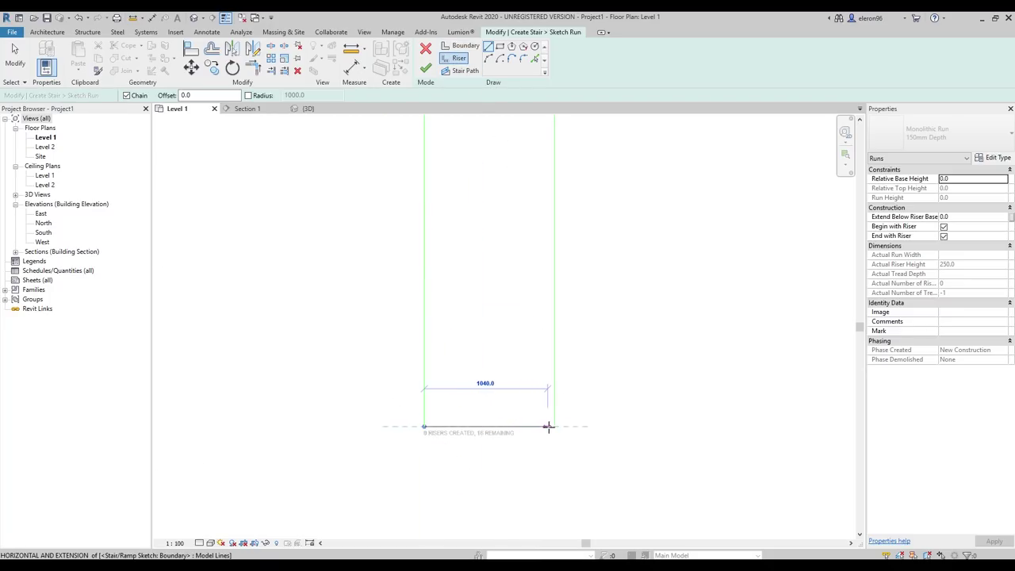
{"action": "left_click", "coordinate": [547, 426]}
{"action": "scroll", "coordinate": [524, 333], "scroll_direction": "up", "scroll_amount": 3, "text": "ctrl"}
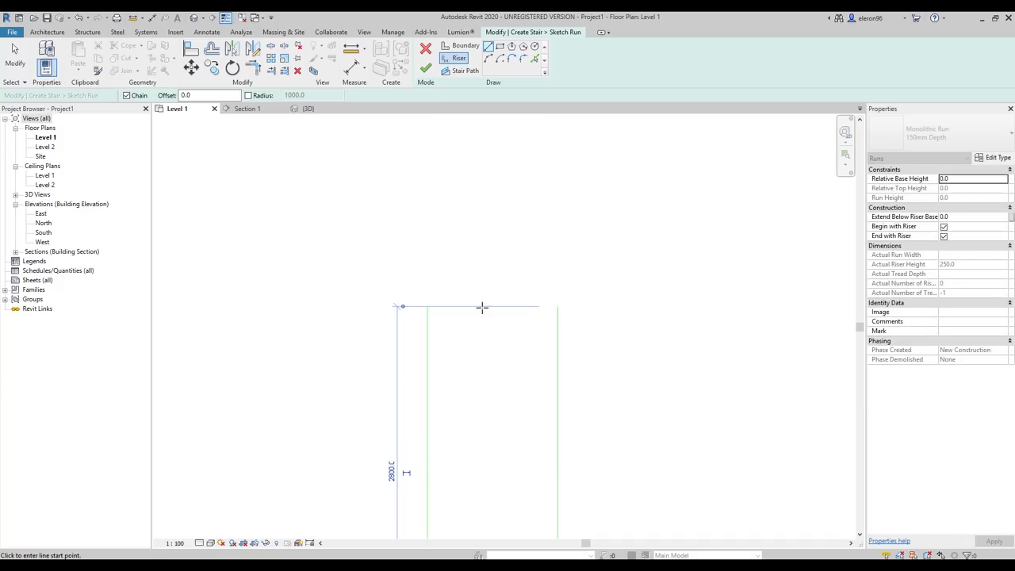
{"action": "left_click", "coordinate": [427, 306]}
{"action": "left_click", "coordinate": [551, 306]}
{"action": "middle_click_drag", "start_coordinate": [573, 380], "coordinate": [573, 245]}
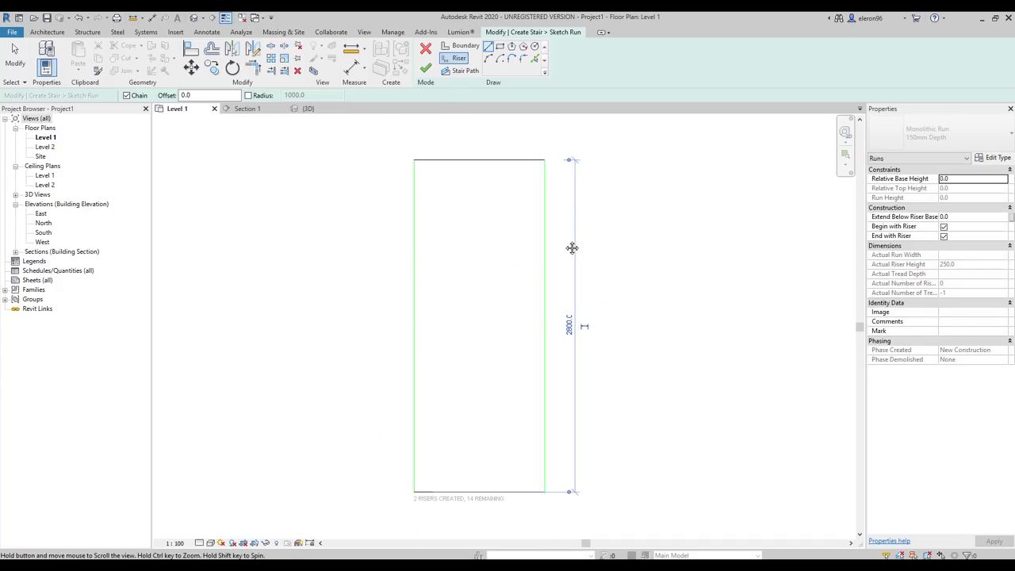
{"action": "left_click", "coordinate": [414, 460]}
{"action": "left_click", "coordinate": [544, 460]}
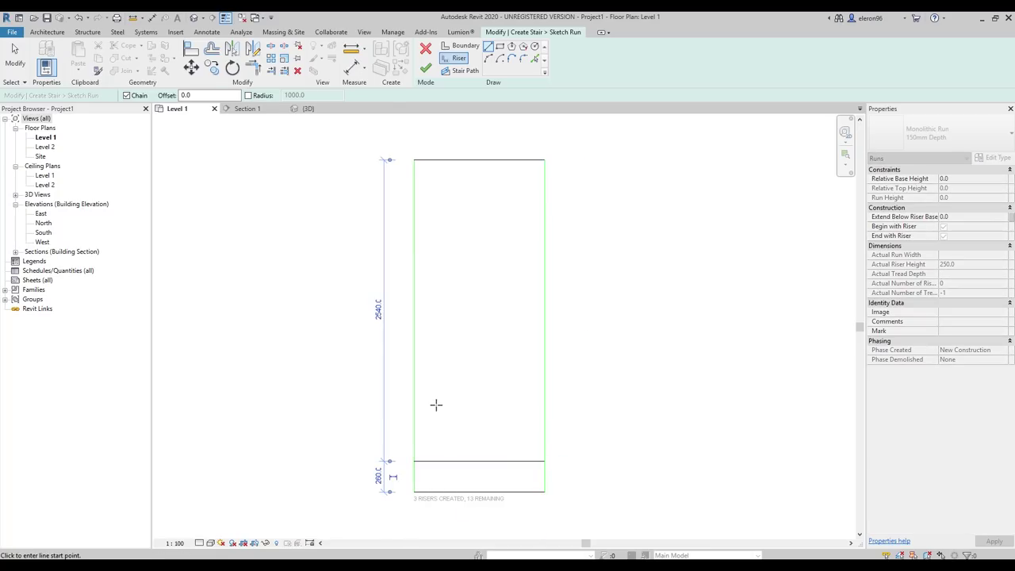
Draw four slanted risers between the boundary lines, alternating their slope upward along the run
{"action": "left_click", "coordinate": [416, 392]}
{"action": "left_click", "coordinate": [544, 426]}
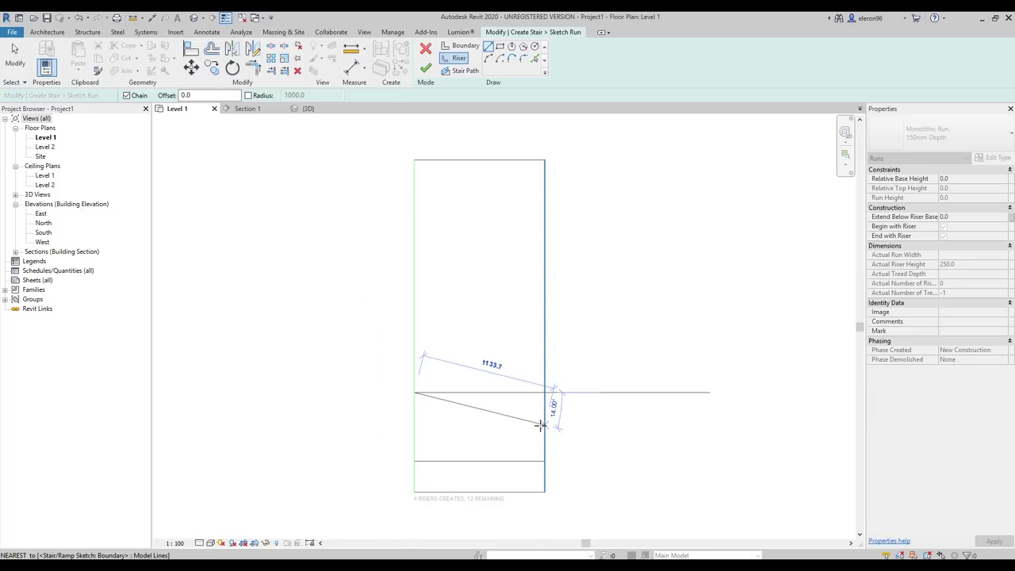
{"action": "left_click", "coordinate": [416, 359]}
{"action": "left_click", "coordinate": [544, 307]}
{"action": "left_click", "coordinate": [544, 286]}
{"action": "left_click", "coordinate": [414, 241]}
{"action": "left_click", "coordinate": [414, 211]}
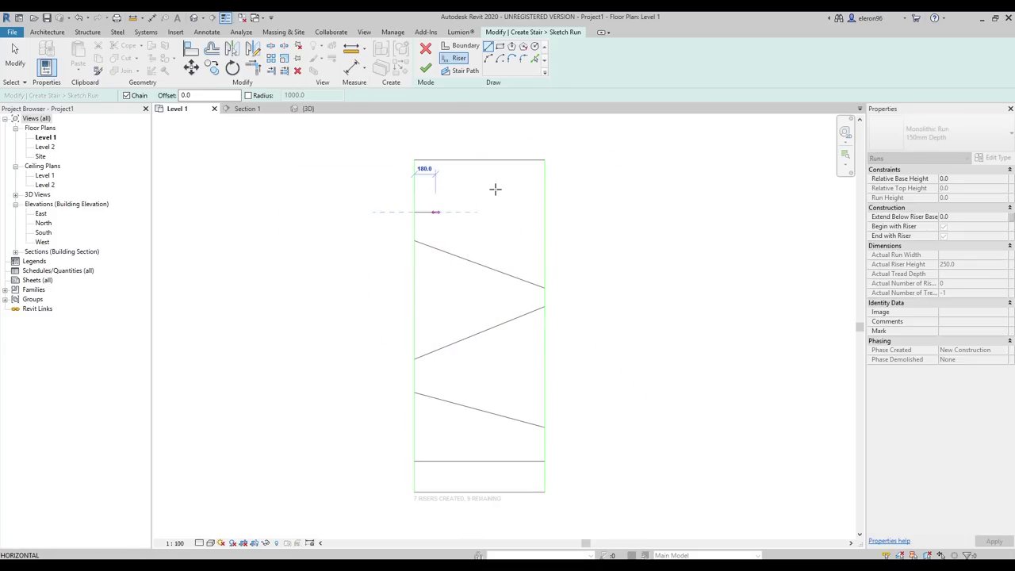
{"action": "left_click", "coordinate": [545, 182]}
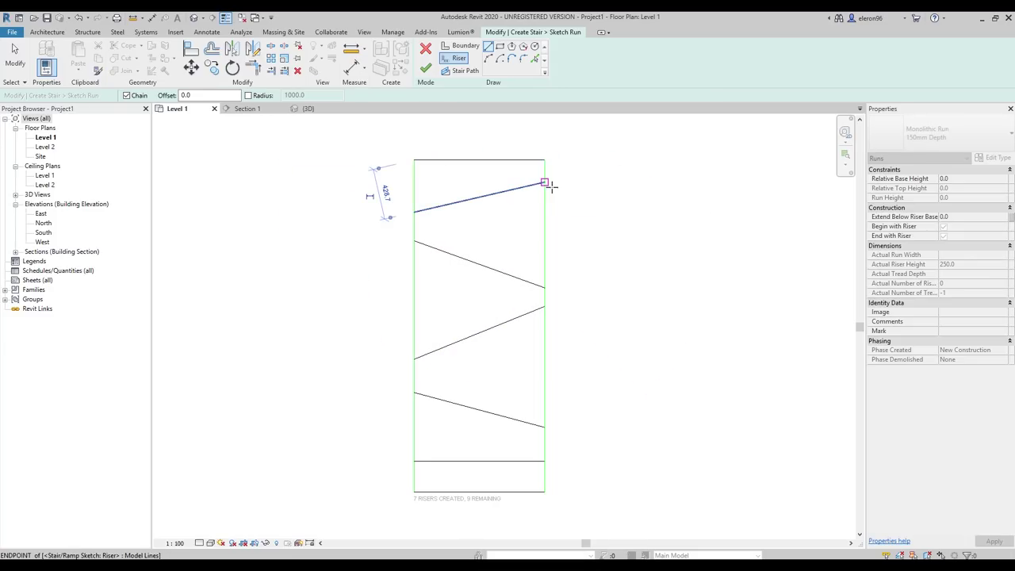
Draw a straight stair path along the run's centreline between its end risers and finish the run sketch
{"action": "left_click", "coordinate": [459, 75]}
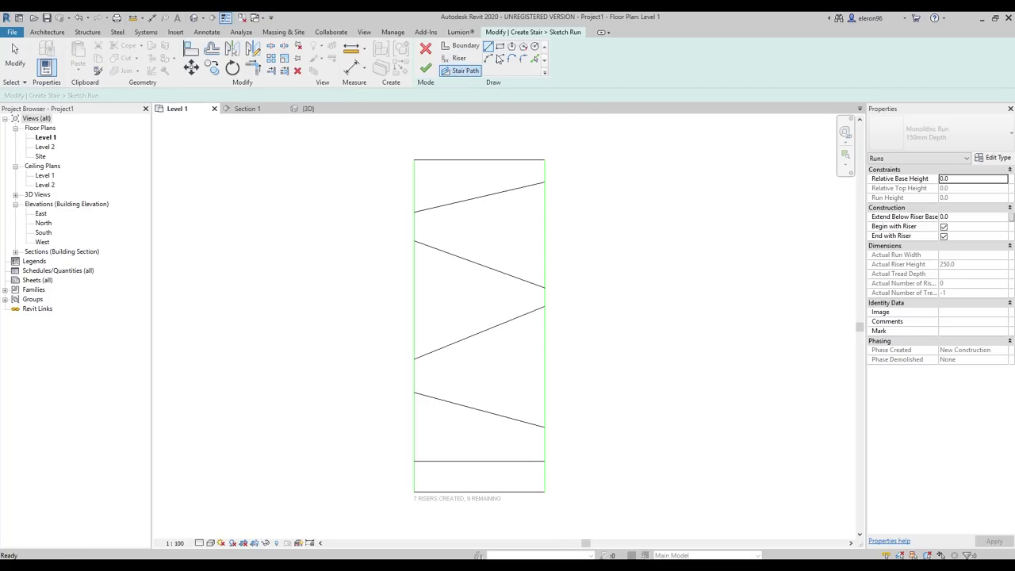
{"action": "left_click", "coordinate": [481, 158]}
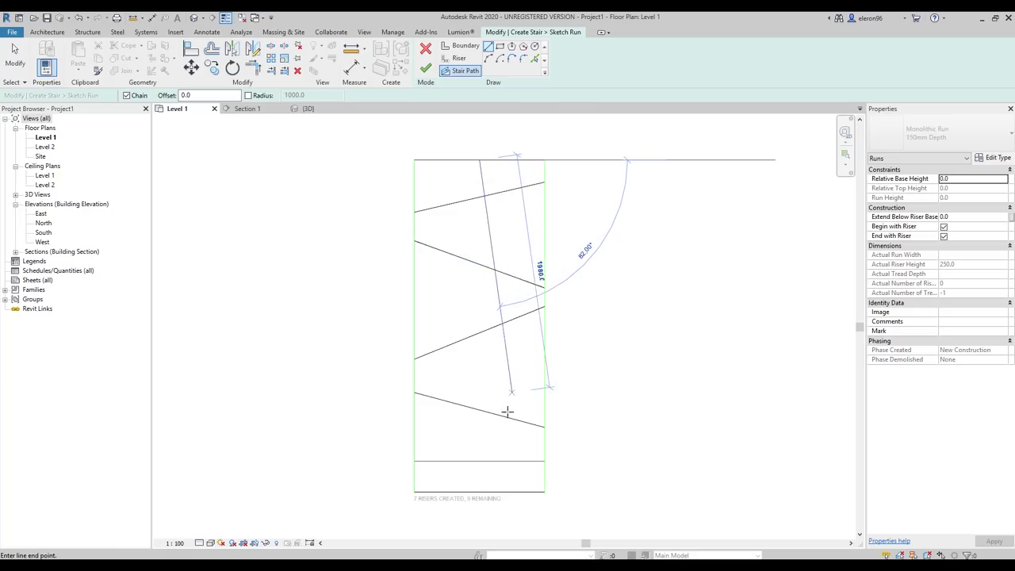
{"action": "left_click", "coordinate": [480, 491]}
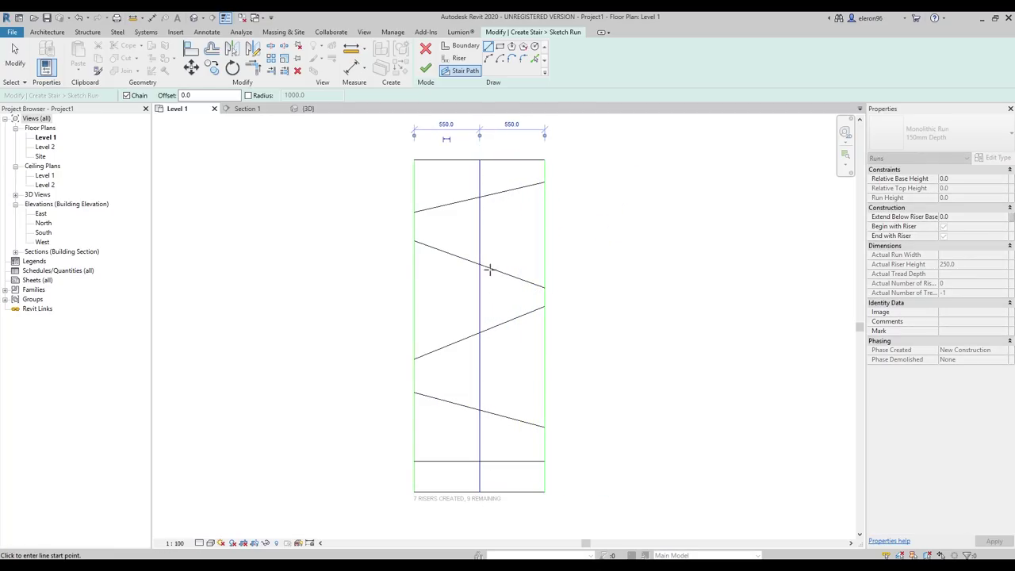
{"action": "middle_click_drag", "start_coordinate": [508, 343], "coordinate": [544, 322]}
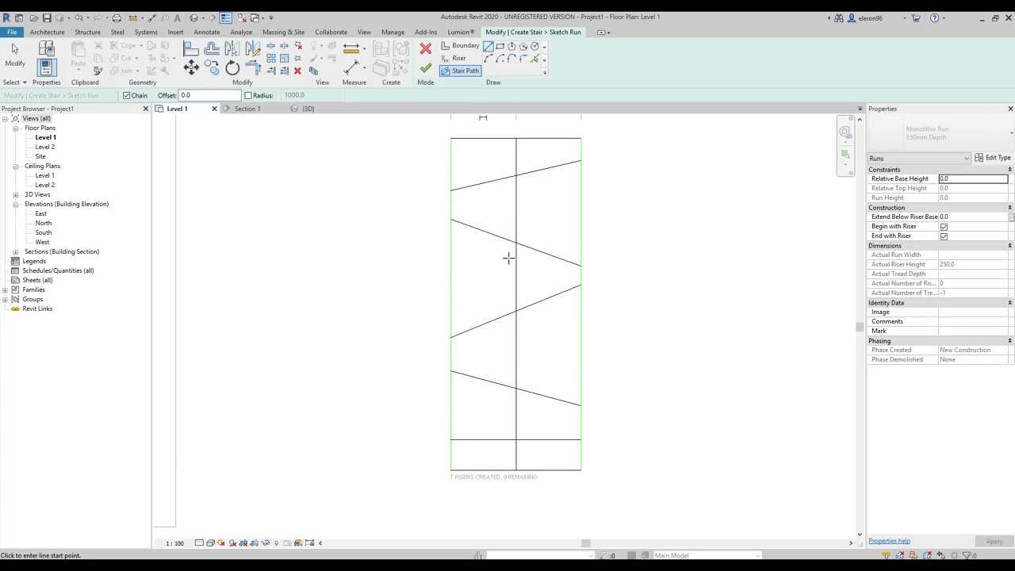
{"action": "left_click", "coordinate": [426, 70]}
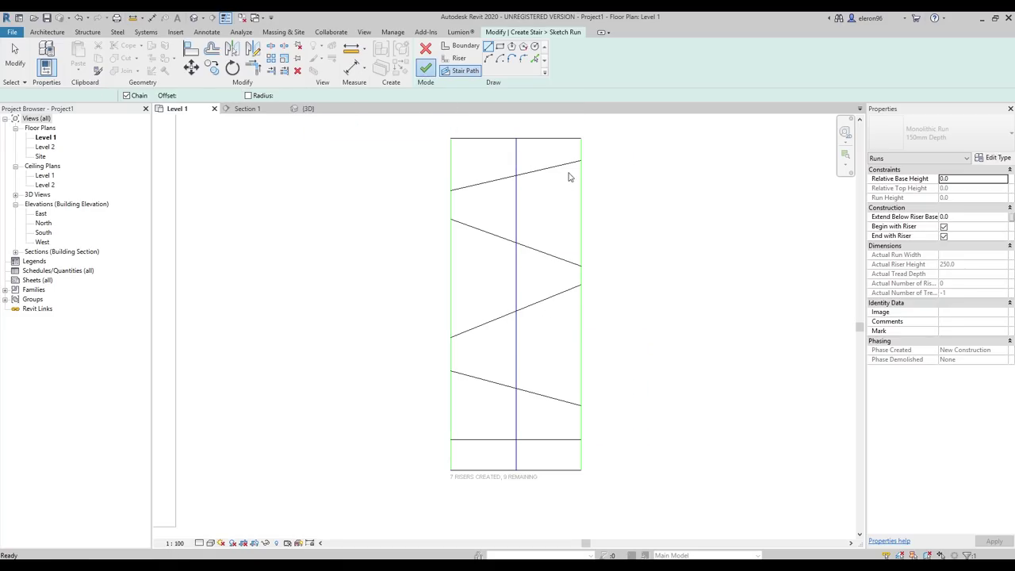
{"action": "left_click", "coordinate": [658, 309]}
{"action": "scroll", "coordinate": [634, 306], "scroll_direction": "down", "scroll_amount": 2}
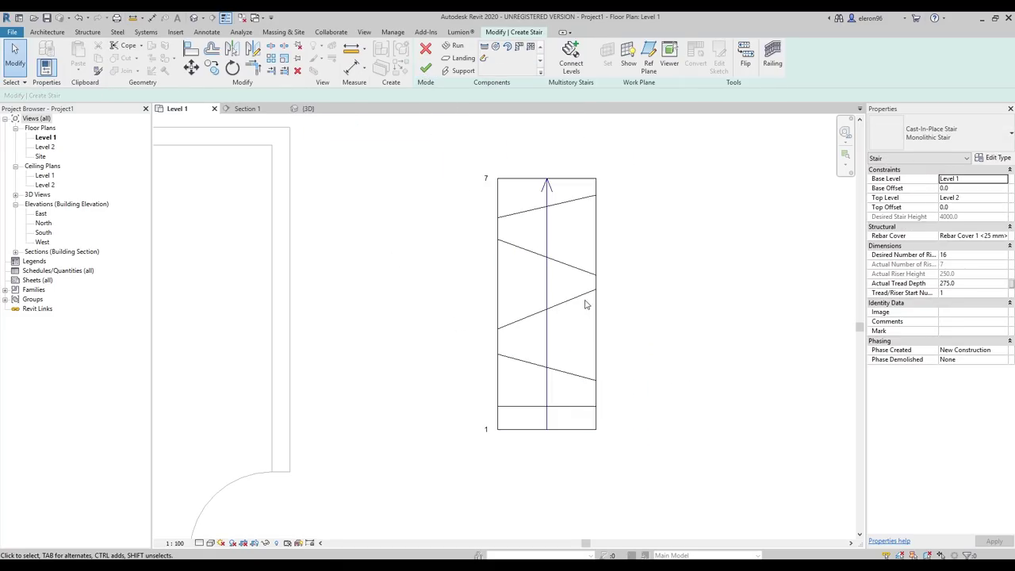
Isolate the sketched run in 3D with a selection box and examine its slanted steps from several angles
{"action": "left_click", "coordinate": [526, 222]}
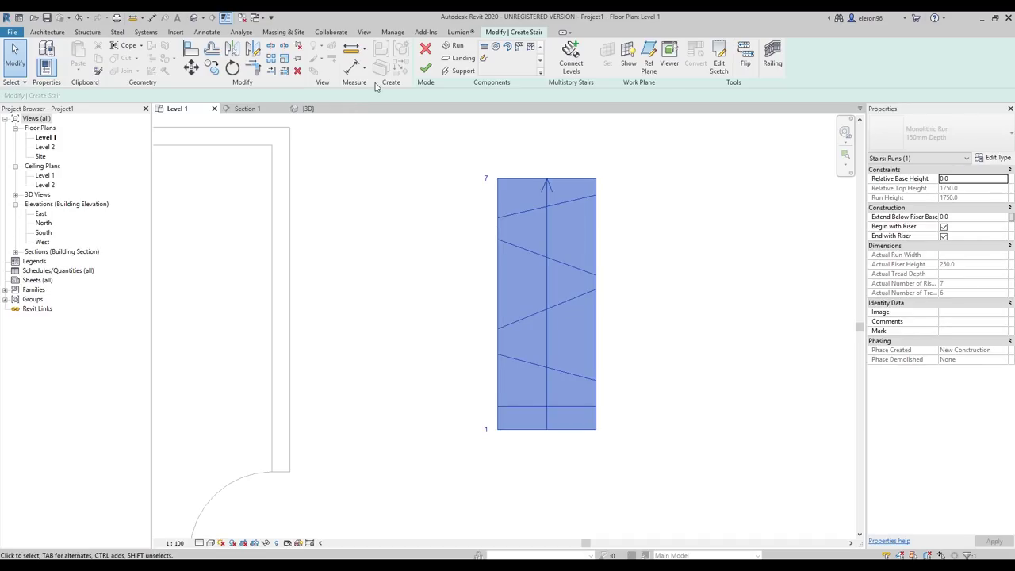
{"action": "left_click", "coordinate": [314, 71]}
{"action": "left_click", "coordinate": [631, 261]}
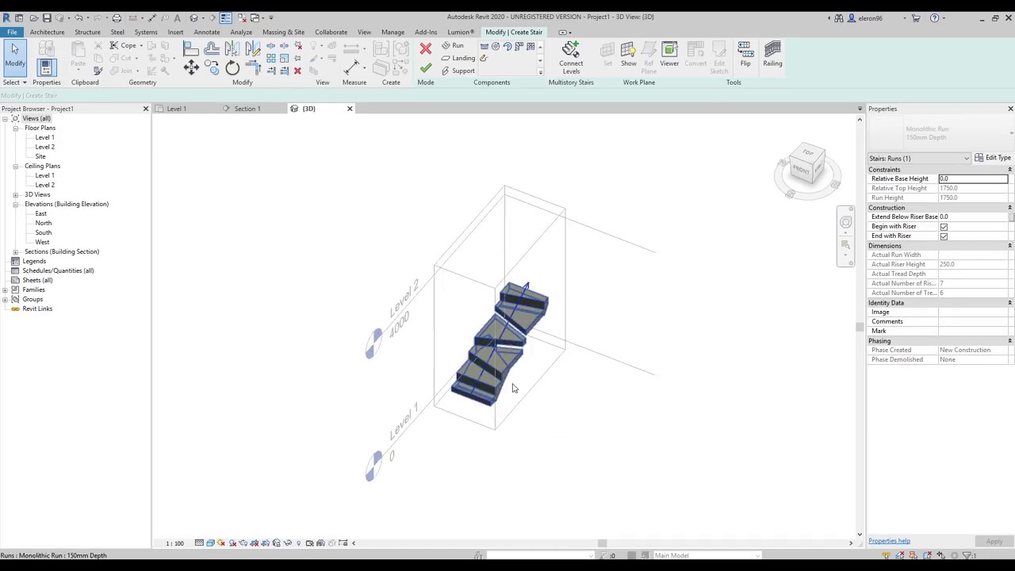
{"action": "scroll", "coordinate": [520, 386], "scroll_direction": "up", "scroll_amount": 4}
{"action": "middle_click_drag", "start_coordinate": [520, 386], "coordinate": [641, 315]}
{"action": "scroll", "coordinate": [518, 324], "scroll_direction": "up", "scroll_amount": 3}
{"action": "scroll", "coordinate": [516, 337], "scroll_direction": "down", "scroll_amount": 3}
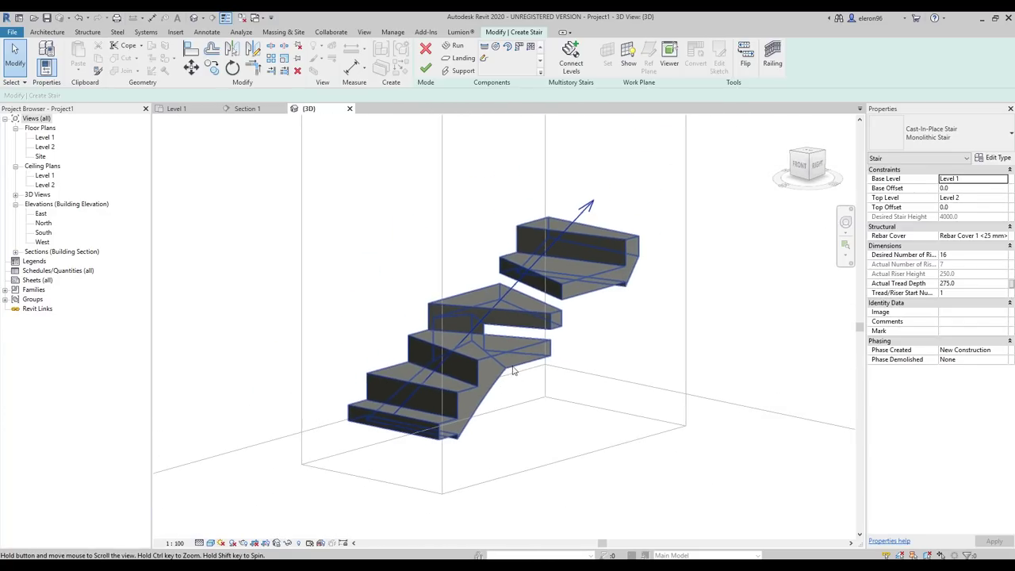
{"action": "scroll", "coordinate": [547, 330], "scroll_direction": "up", "scroll_amount": 3}
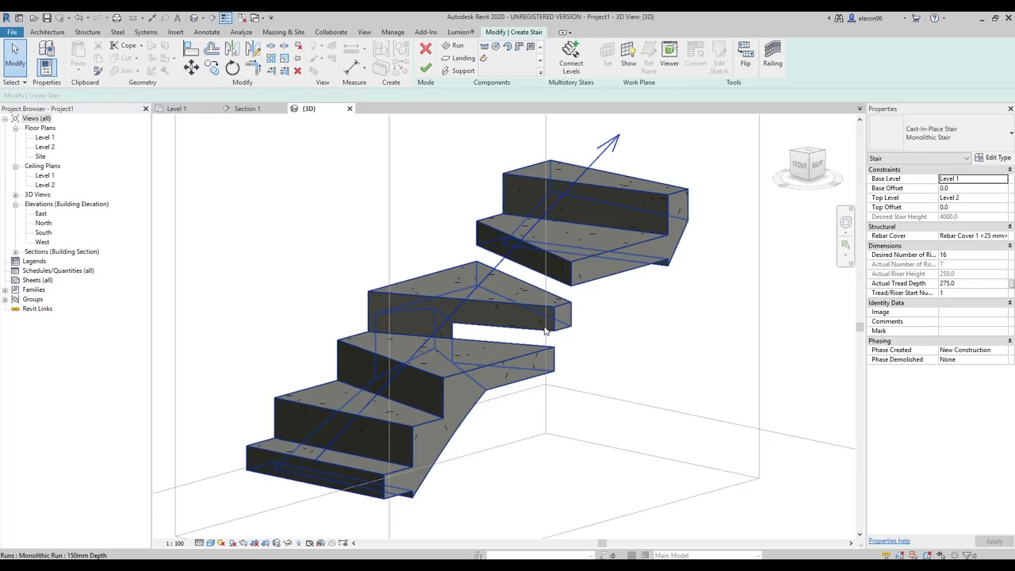
{"action": "scroll", "coordinate": [546, 330], "scroll_direction": "down", "scroll_amount": 3}
{"action": "mouse_move", "coordinate": [585, 324]}
{"action": "middle_mouse_down", "text": "shift"}
{"action": "mouse_move", "coordinate": [571, 320]}
{"action": "mouse_move", "coordinate": [595, 341]}
{"action": "mouse_move", "coordinate": [590, 334]}
{"action": "middle_mouse_up", "text": "shift"}
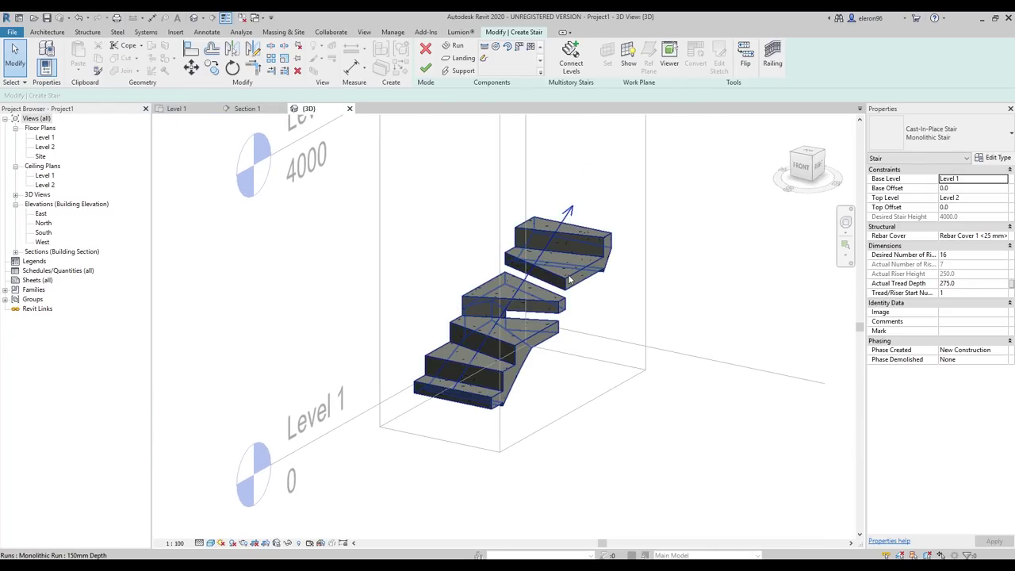
Flip the direction of the sketched run
{"action": "left_click", "coordinate": [571, 280]}
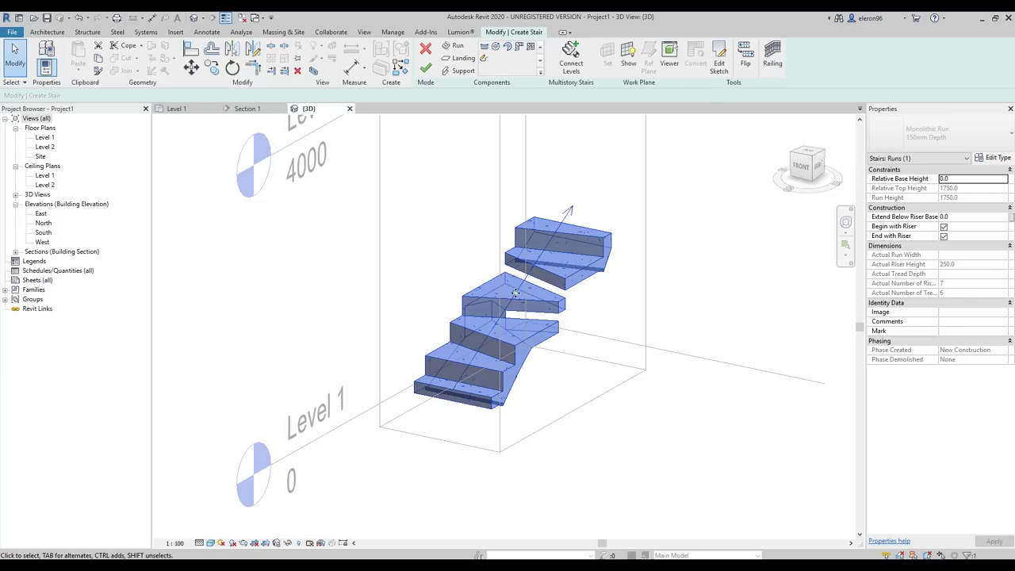
{"action": "left_click", "coordinate": [746, 61]}
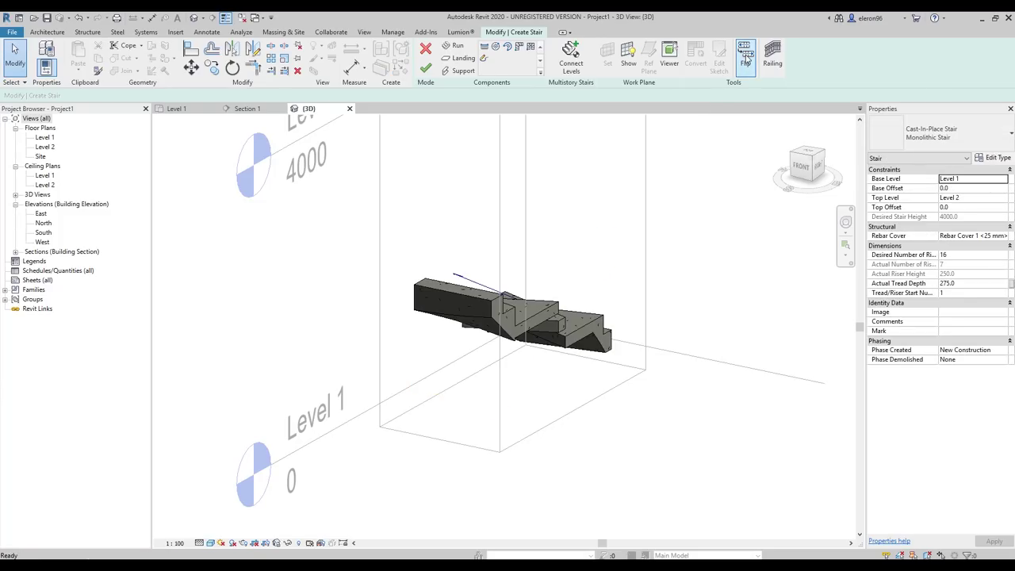
{"action": "left_click", "coordinate": [746, 59]}
{"action": "left_click", "coordinate": [746, 60]}
{"action": "left_click", "coordinate": [746, 60]}
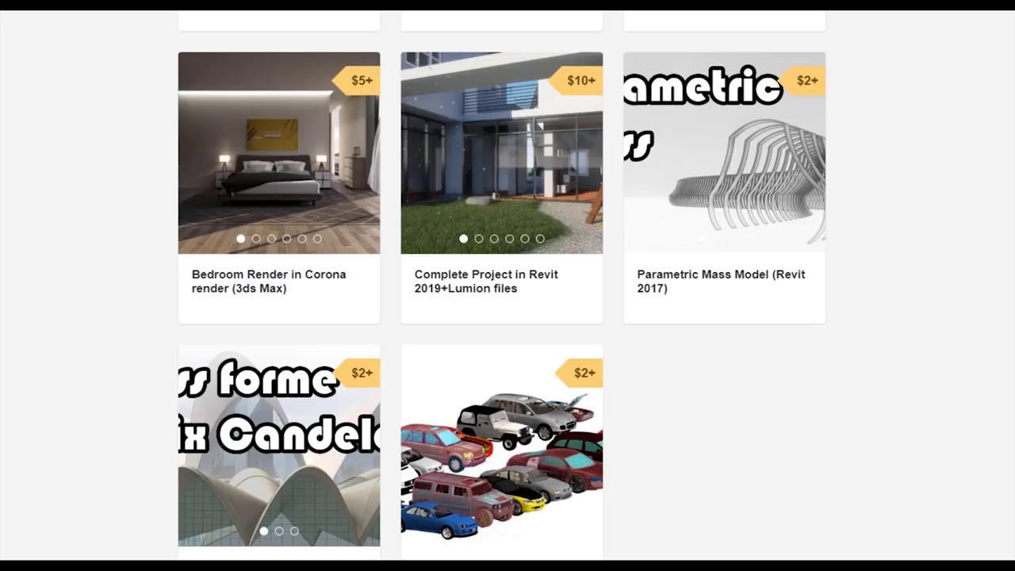
{"action": "scroll", "coordinate": [266, 481], "scroll_direction": "up", "scroll_amount": 5}
{"action": "scroll", "coordinate": [266, 480], "scroll_direction": "down", "scroll_amount": 2}
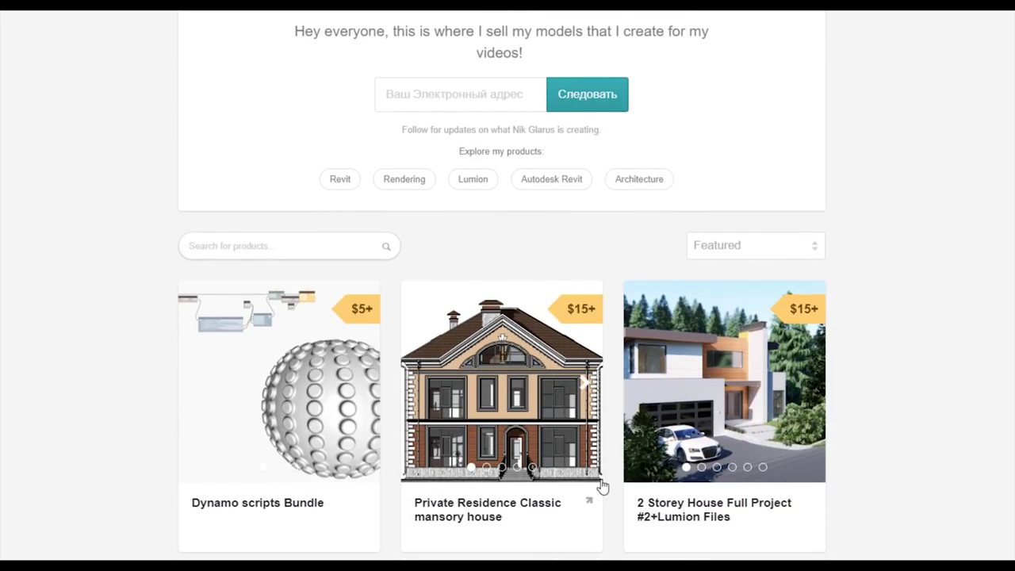
{"action": "scroll", "coordinate": [436, 464], "scroll_direction": "down", "scroll_amount": 3}
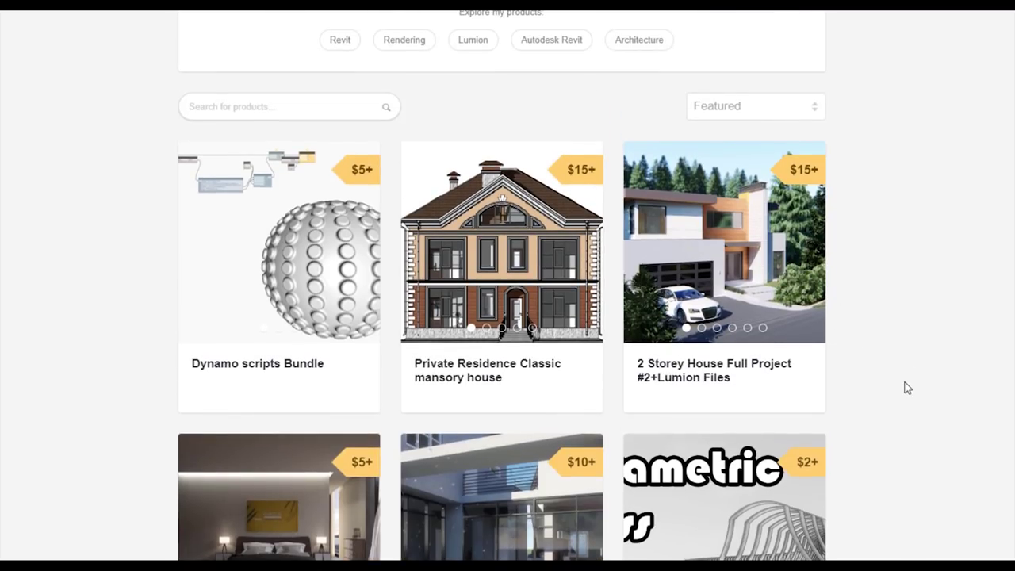
{"action": "scroll", "coordinate": [907, 387], "scroll_direction": "up", "scroll_amount": 6}
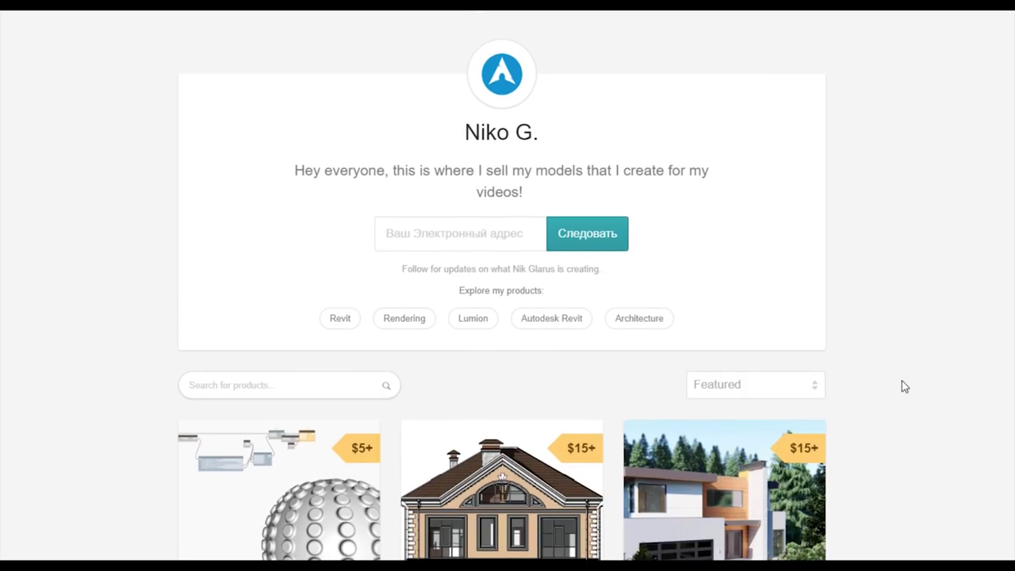
{"action": "scroll", "coordinate": [901, 387], "scroll_direction": "down", "scroll_amount": 6}
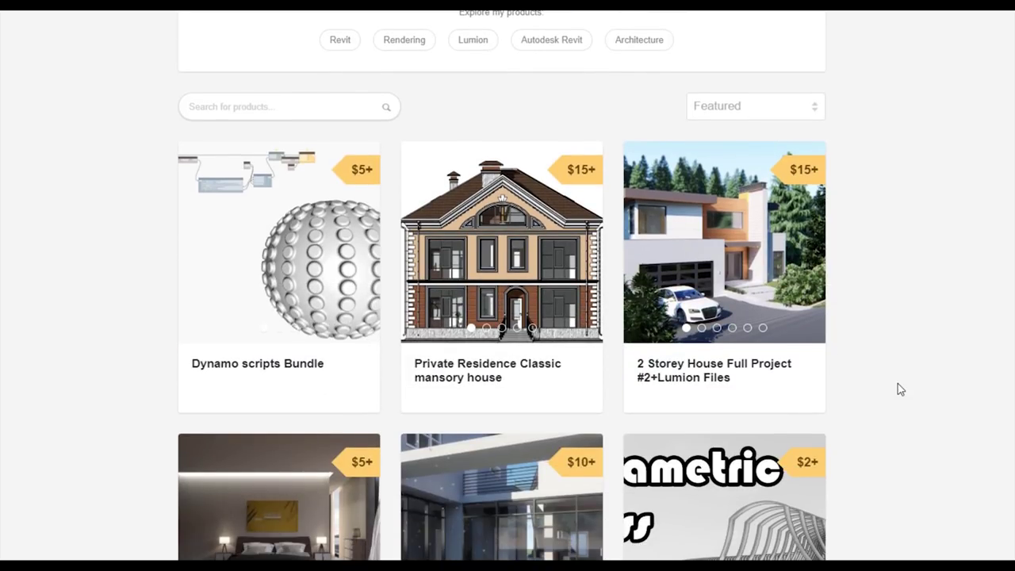
{"action": "scroll", "coordinate": [899, 388], "scroll_direction": "down", "scroll_amount": 3}
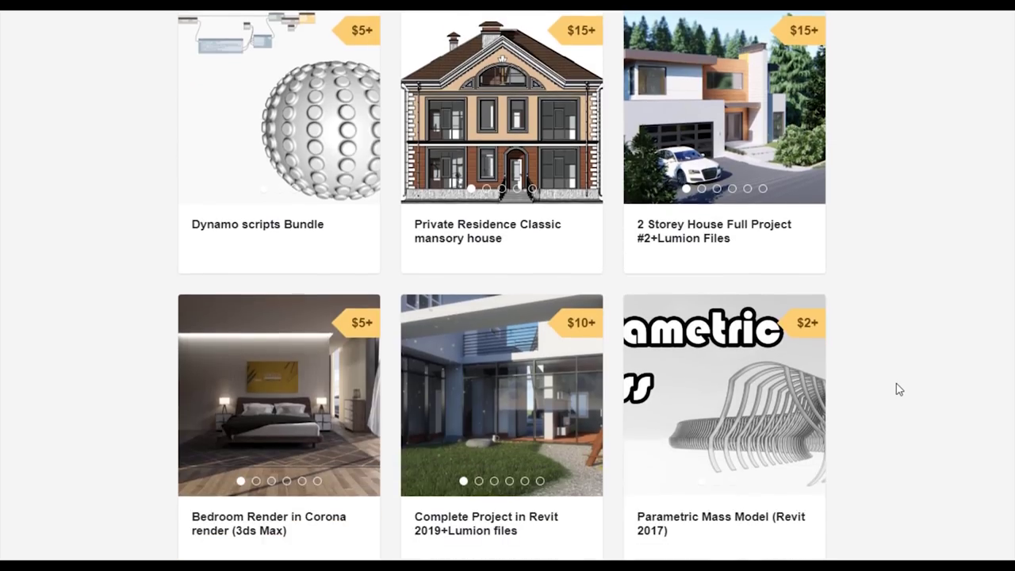